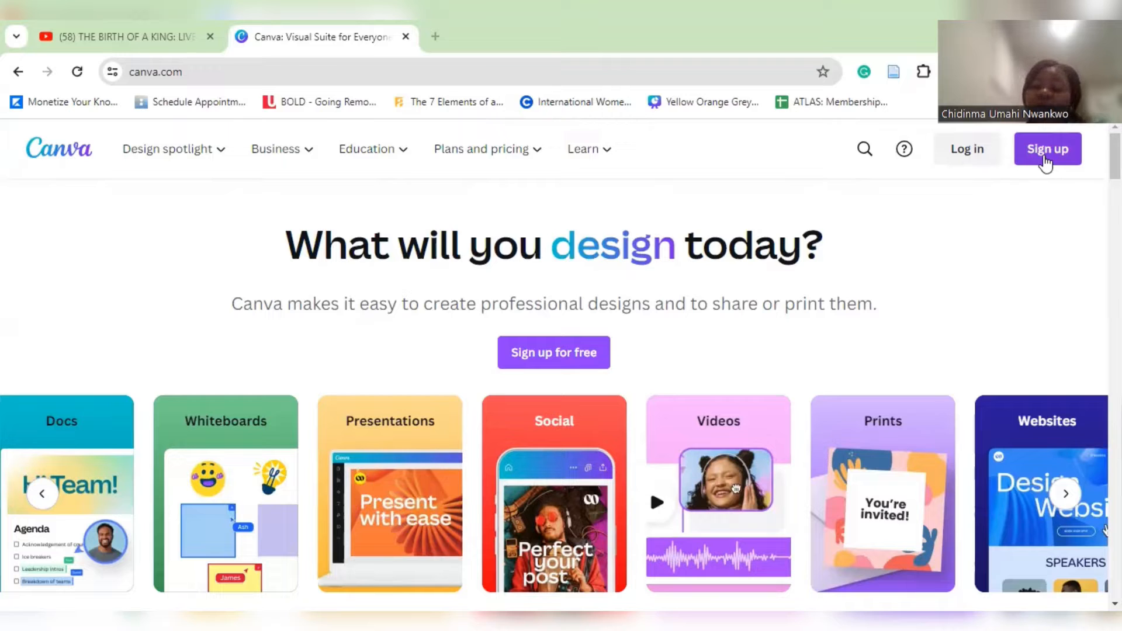
Start signing up for another account using the email option.
left_click(1059, 153)
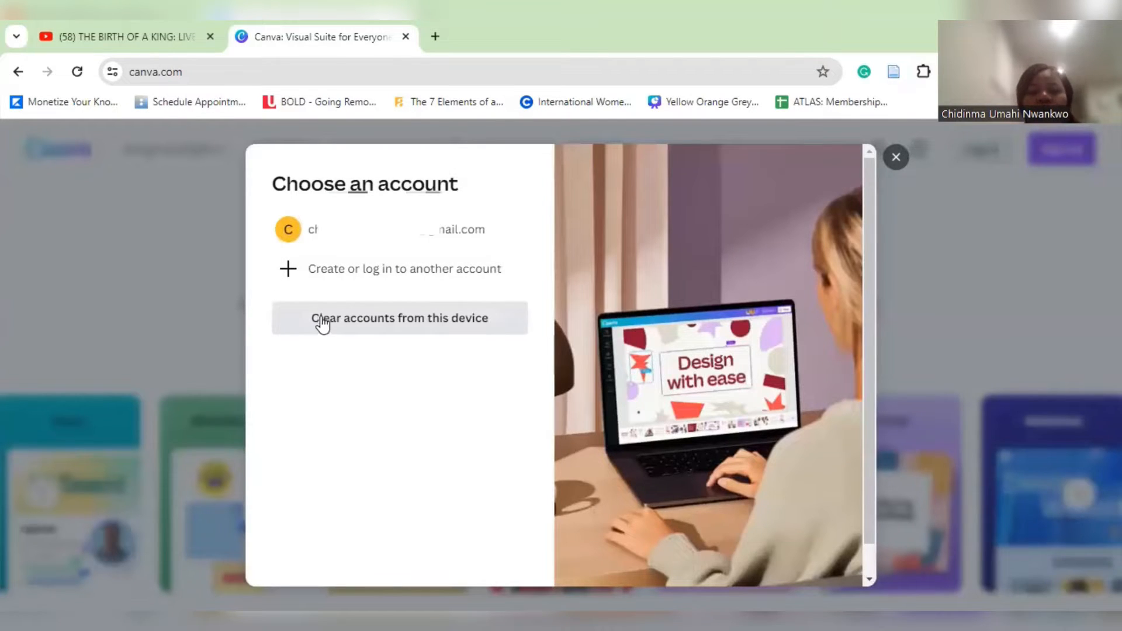
left_click(344, 279)
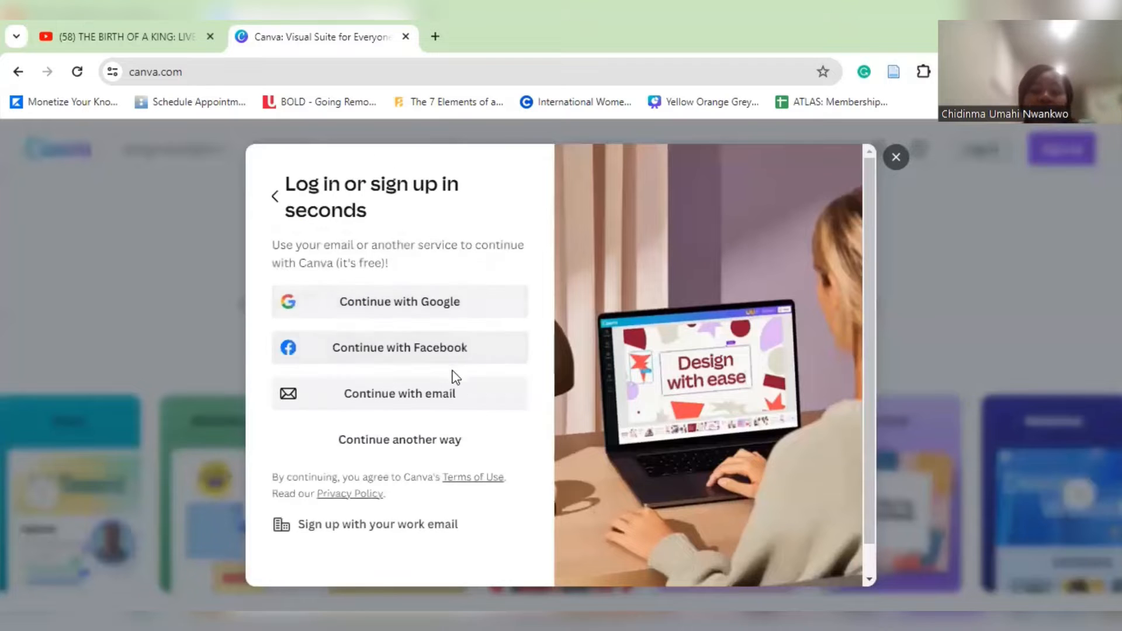
left_click(439, 400)
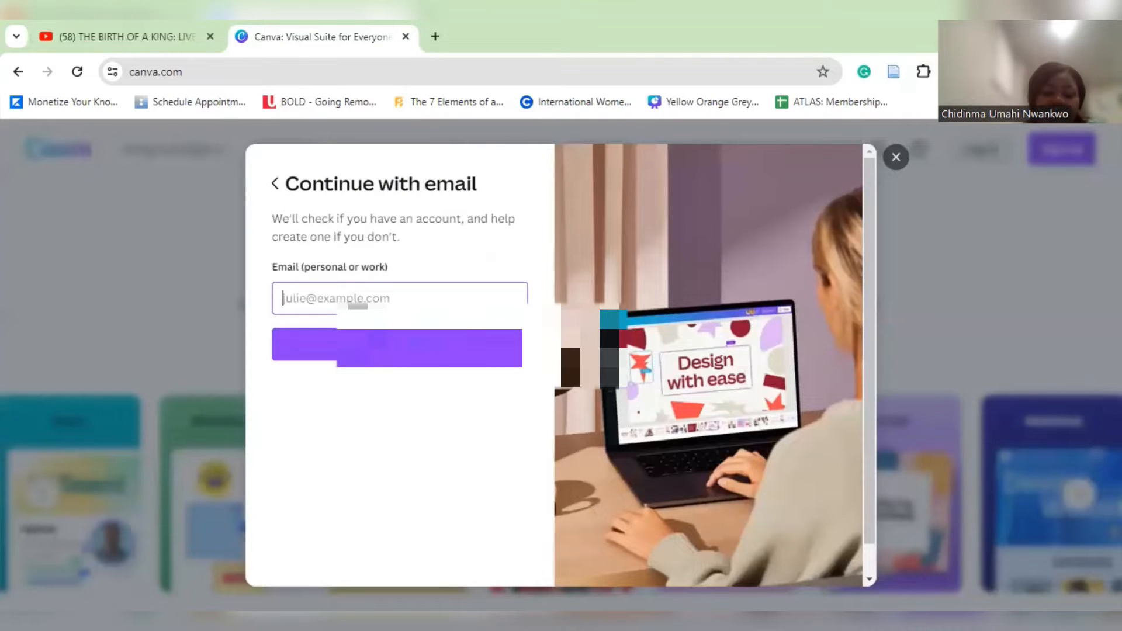
Enter the personal email address for the new account and continue.
right_click(375, 299)
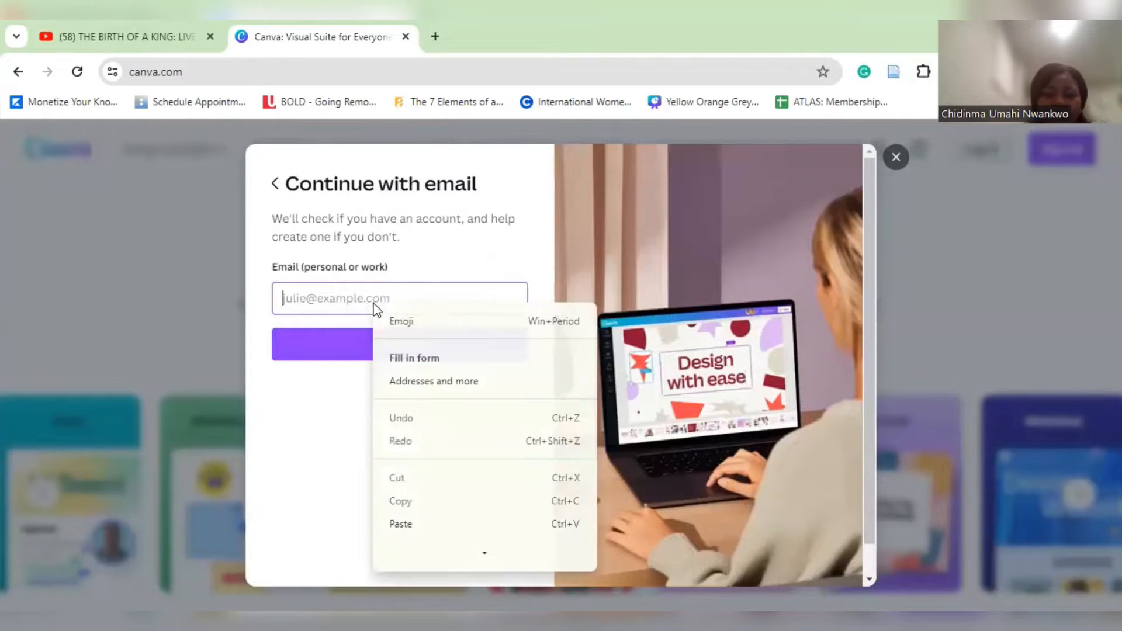
left_click(403, 524)
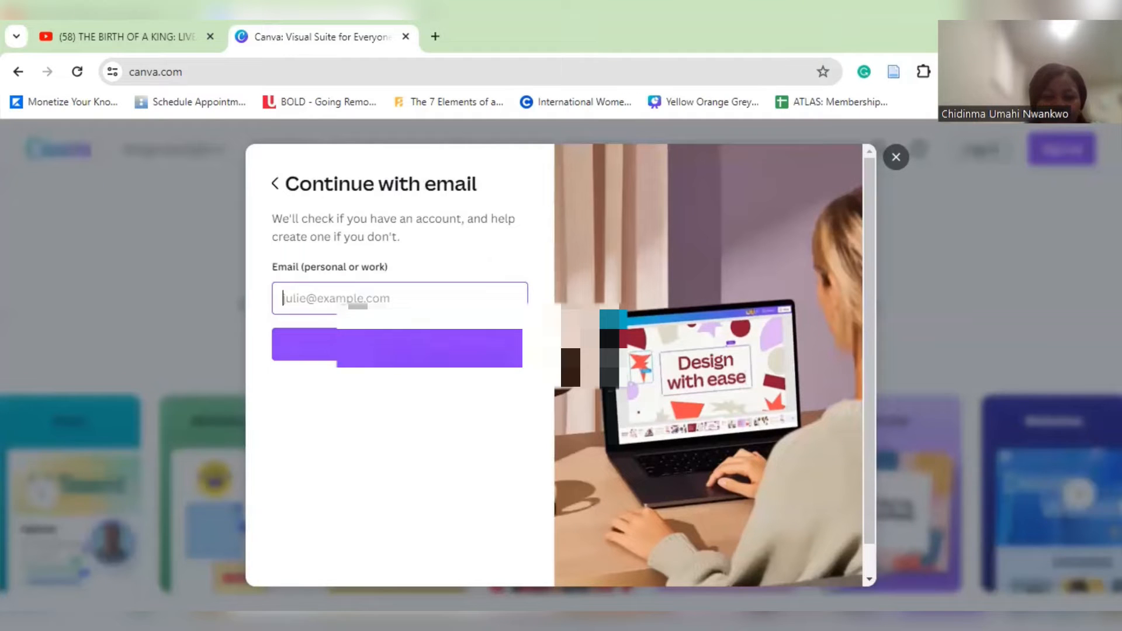
left_click(345, 300)
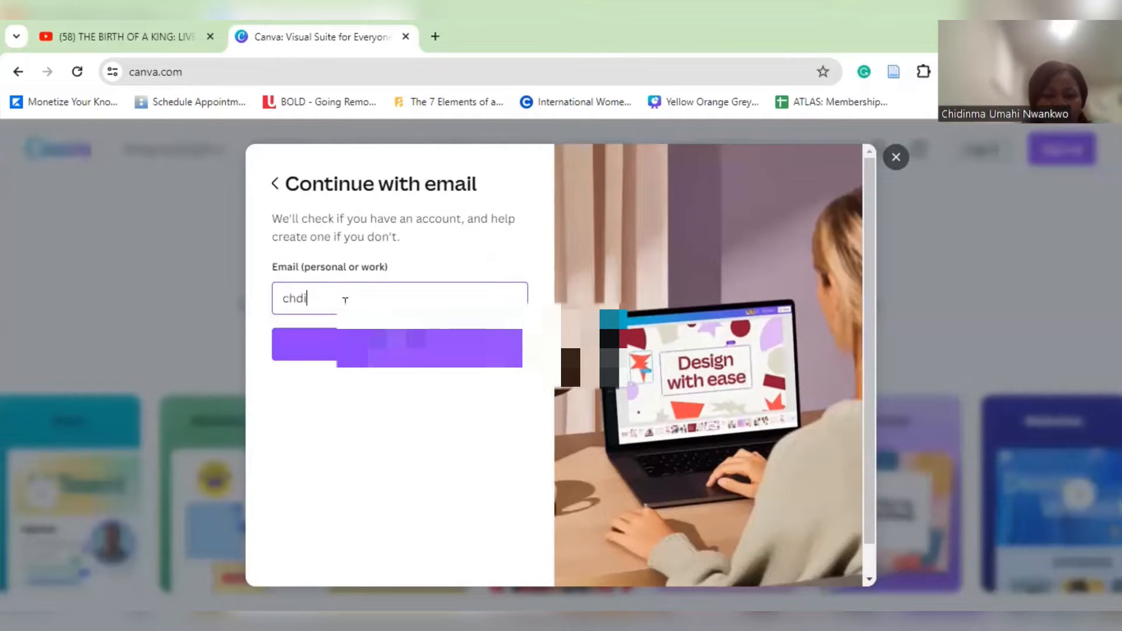
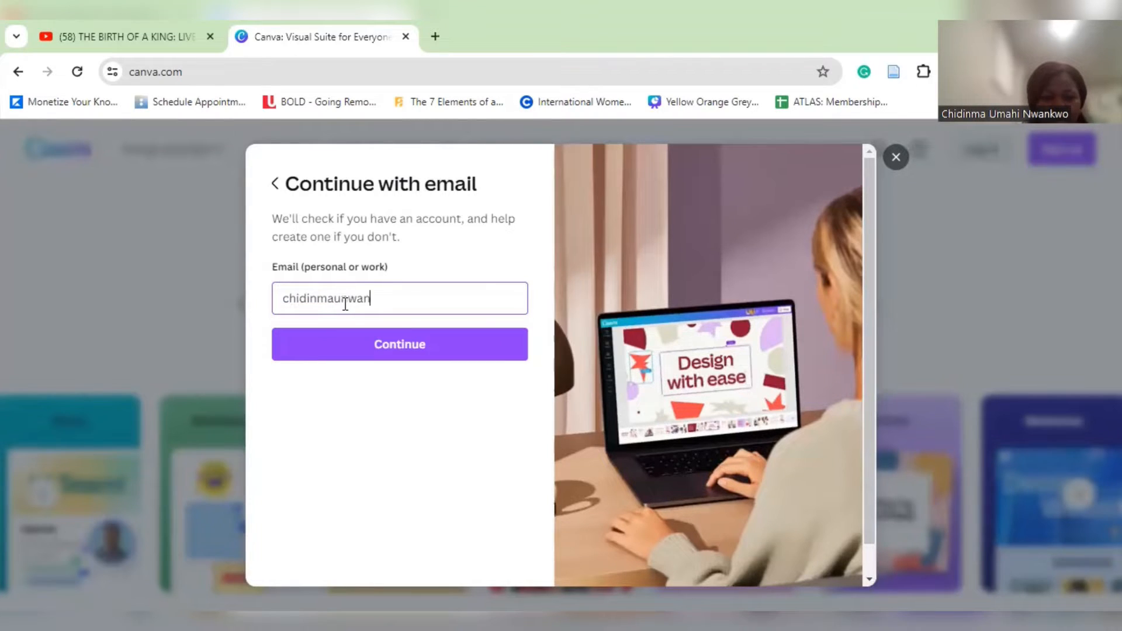
left_click(429, 346)
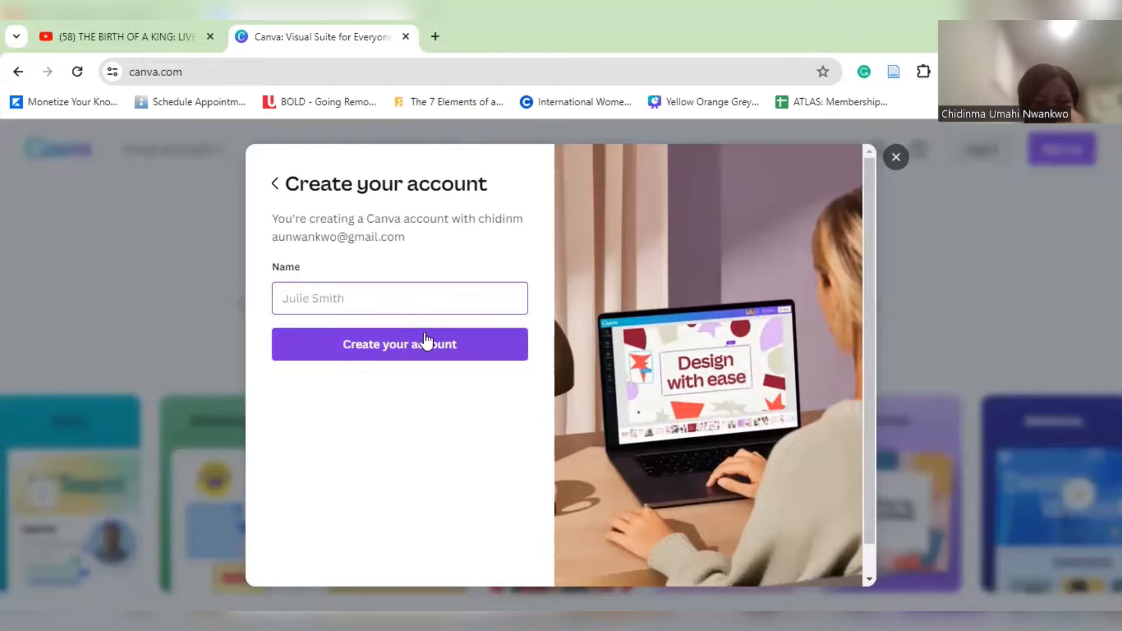
Fill in the account holder's full name and create the account.
left_click(375, 298)
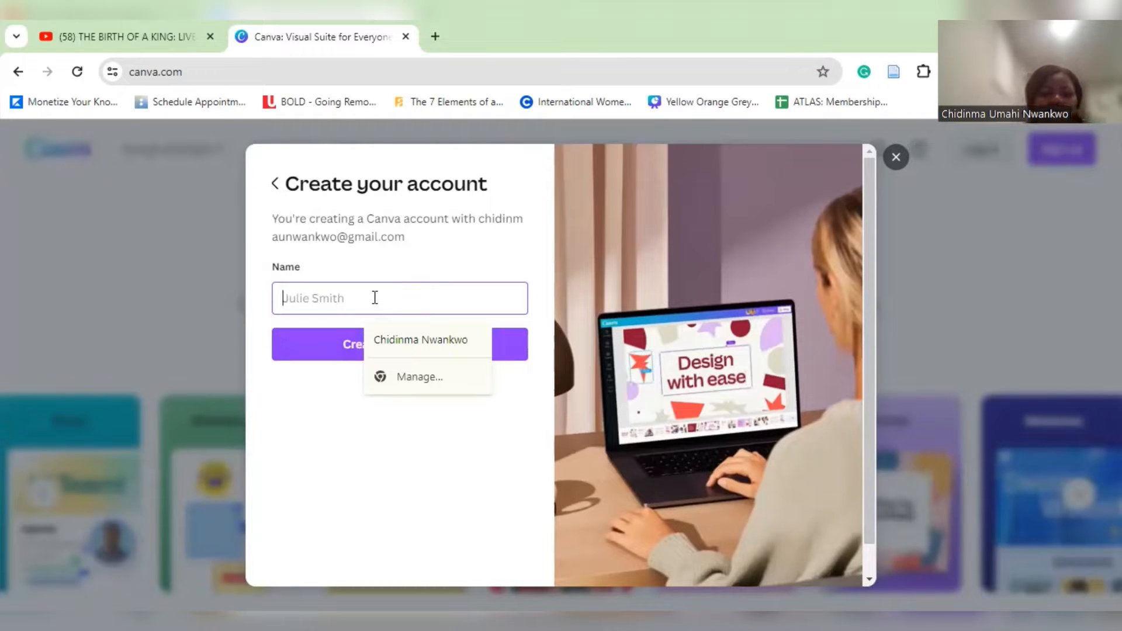
left_click(395, 340)
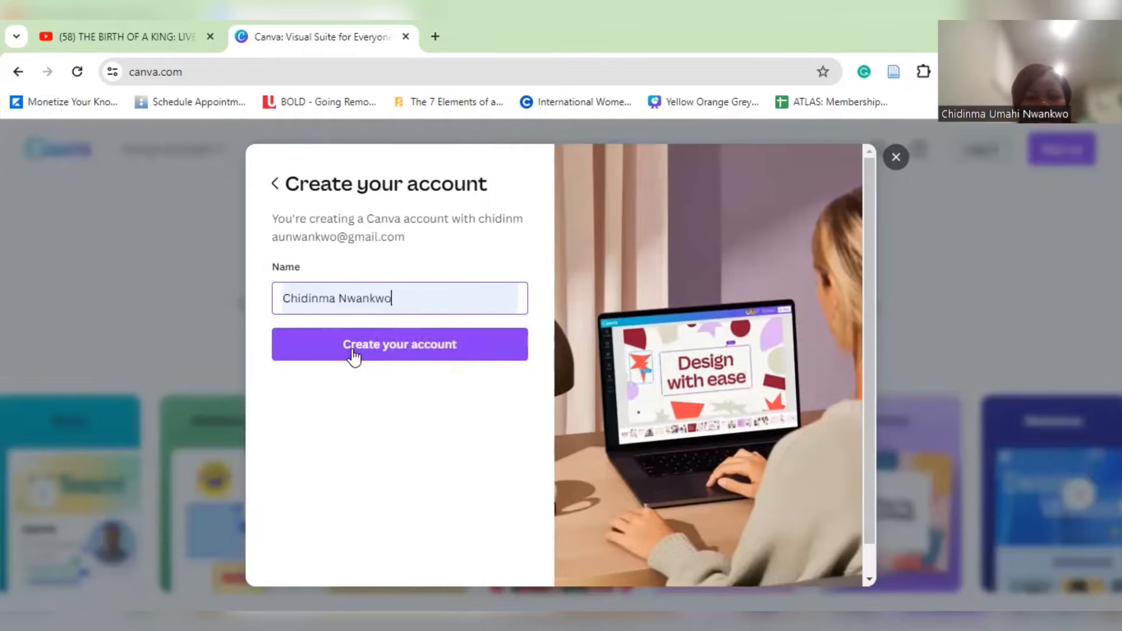
left_click(353, 355)
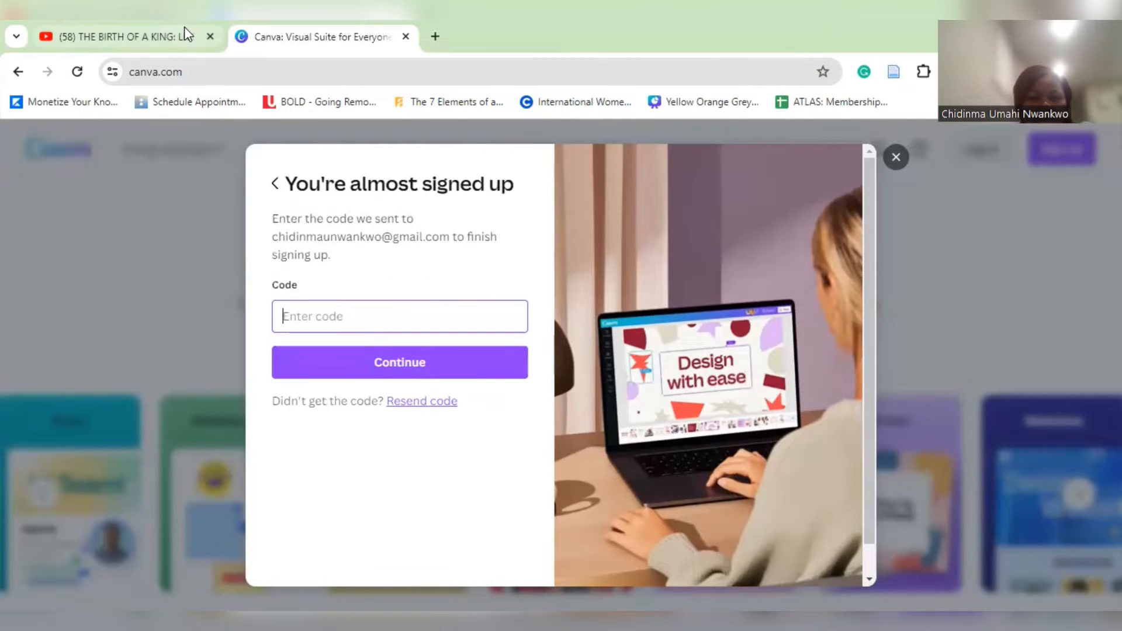
Enter the verification code received by email to finish signing up.
right_click(423, 321)
left_click(450, 236)
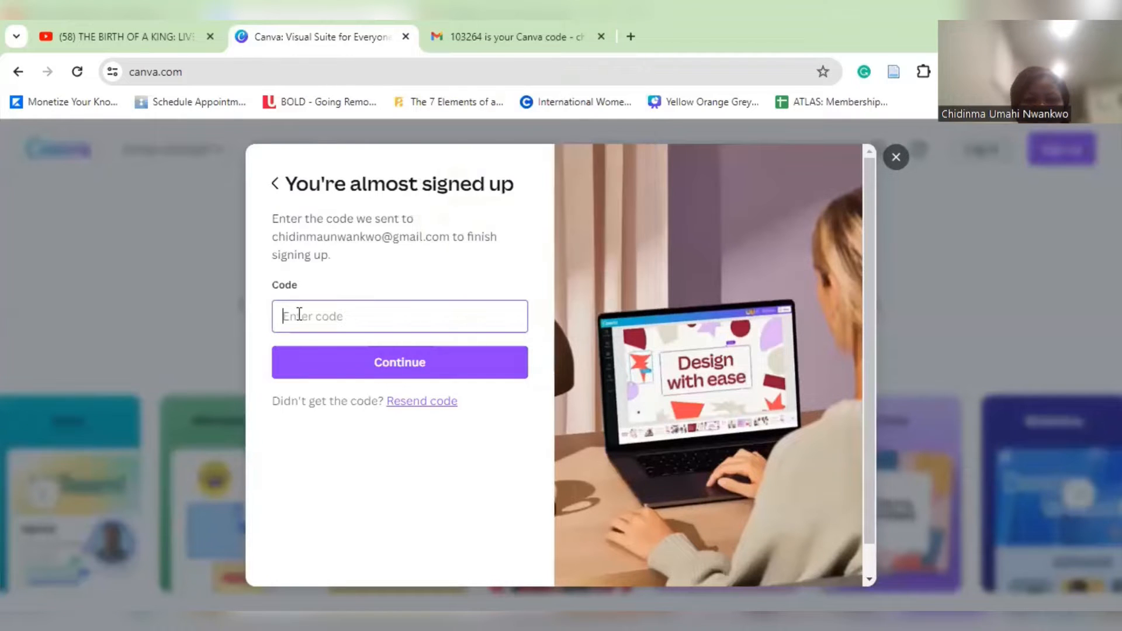
right_click(328, 314)
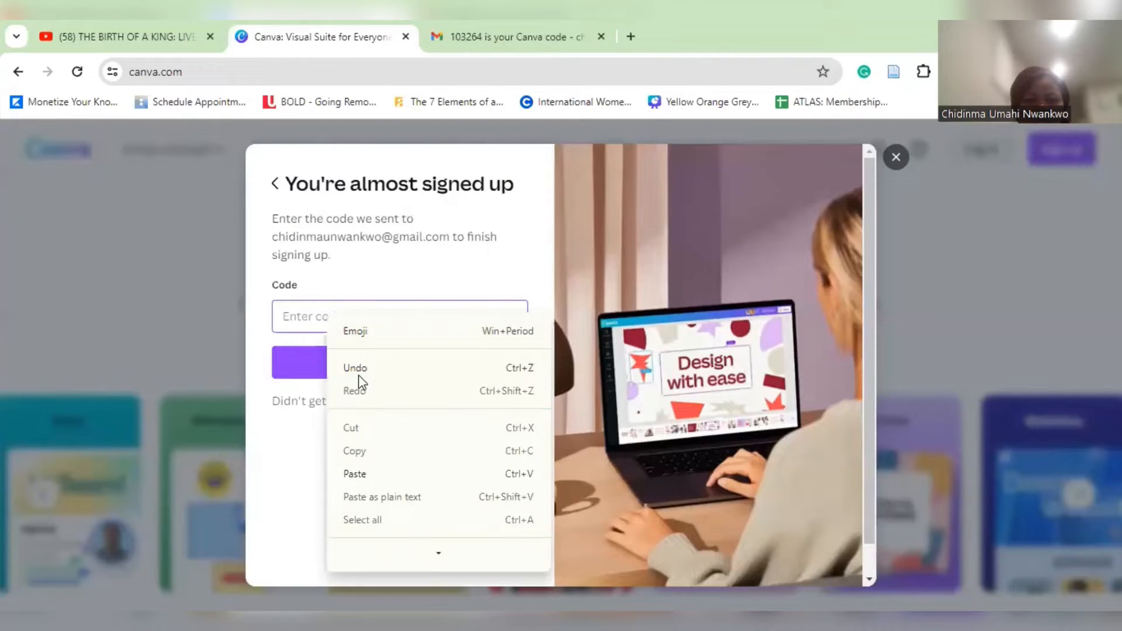
left_click(355, 474)
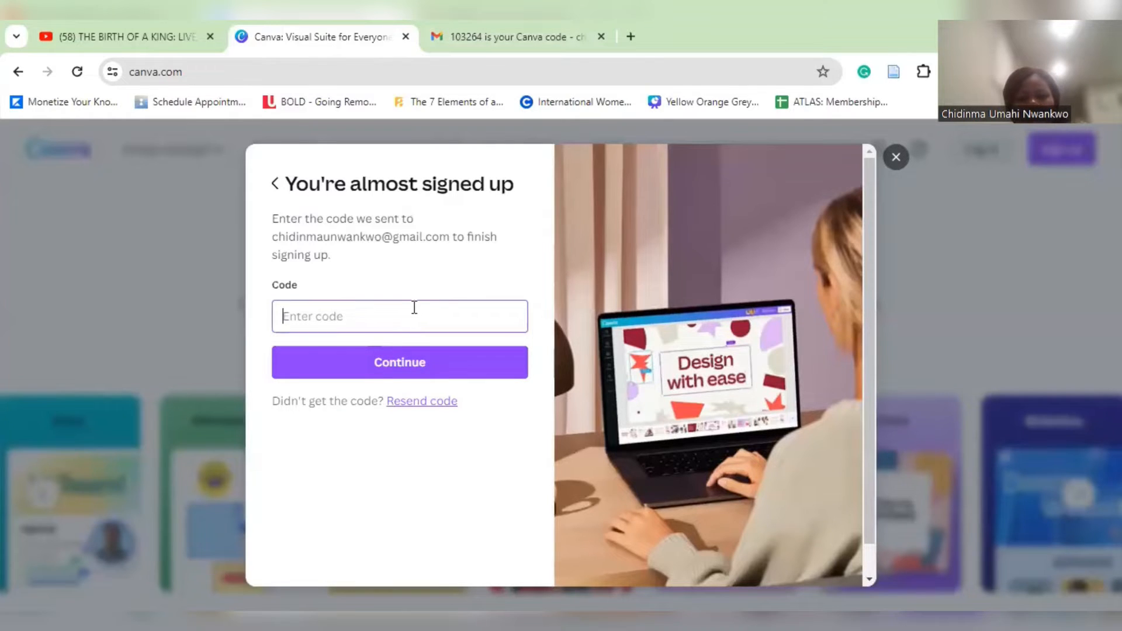
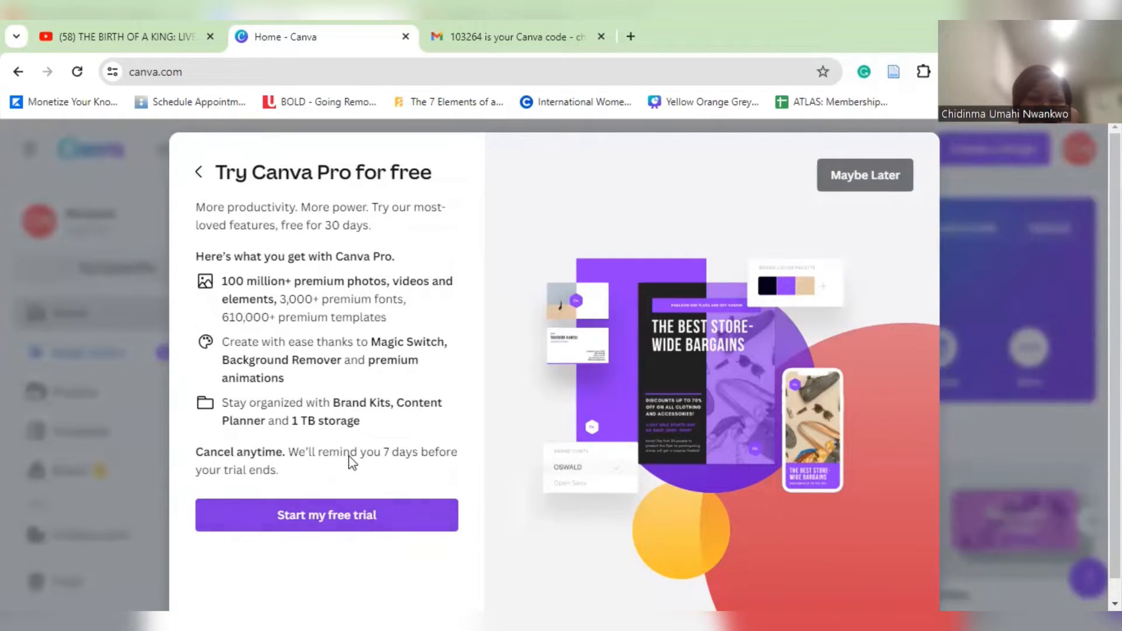
Start the Canva Pro free trial with the Yearly plan and proceed to the payment method choice.
left_click(331, 513)
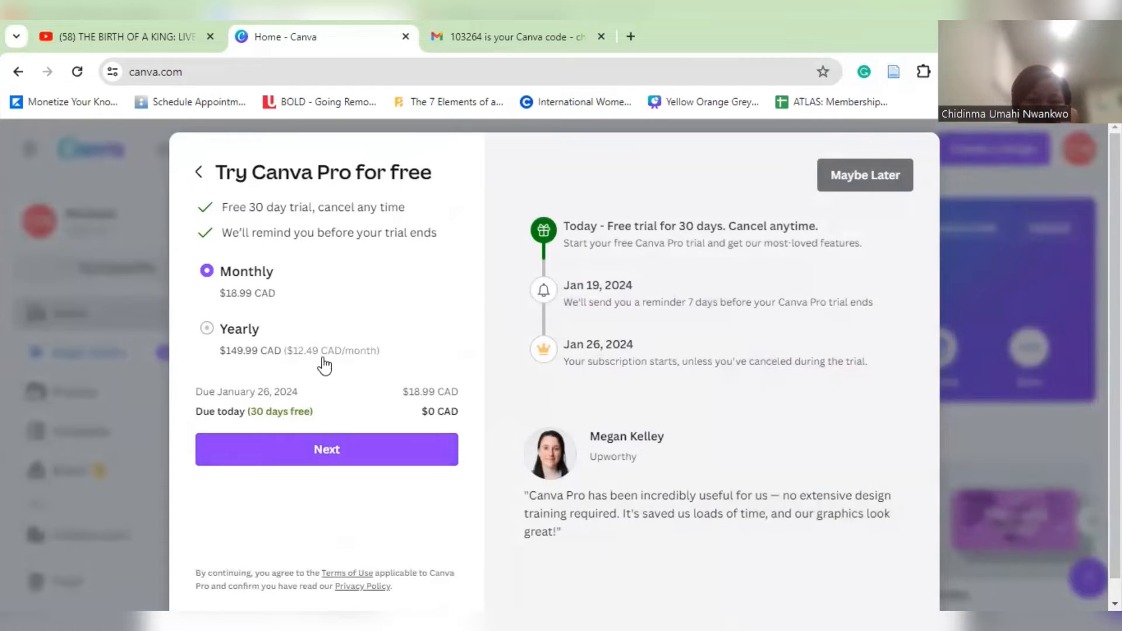
left_click(206, 331)
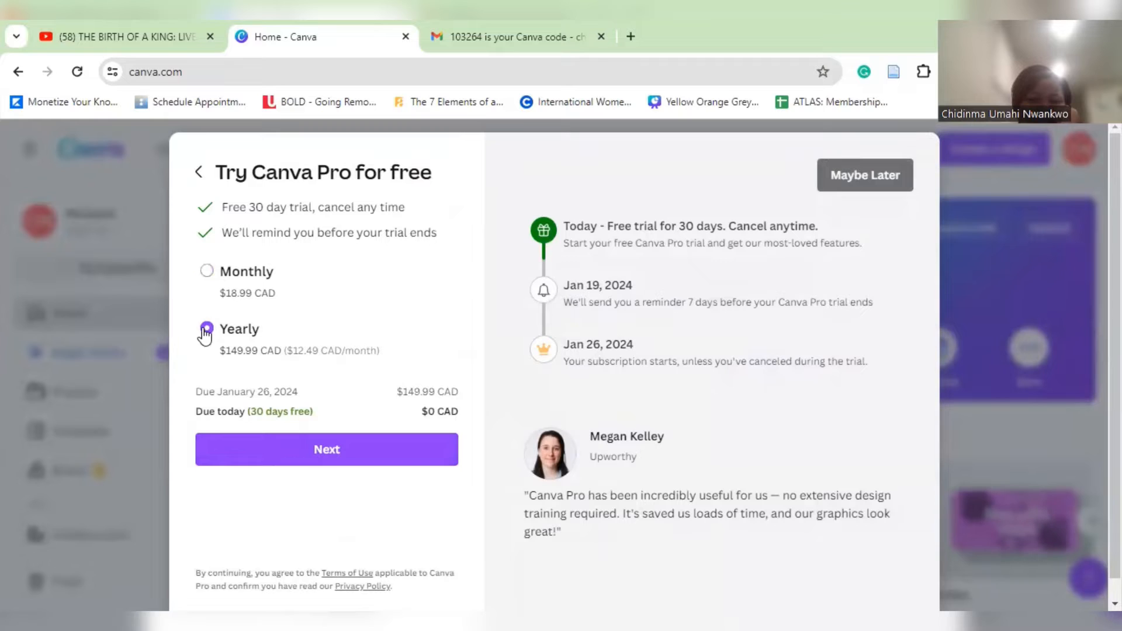
left_click(342, 453)
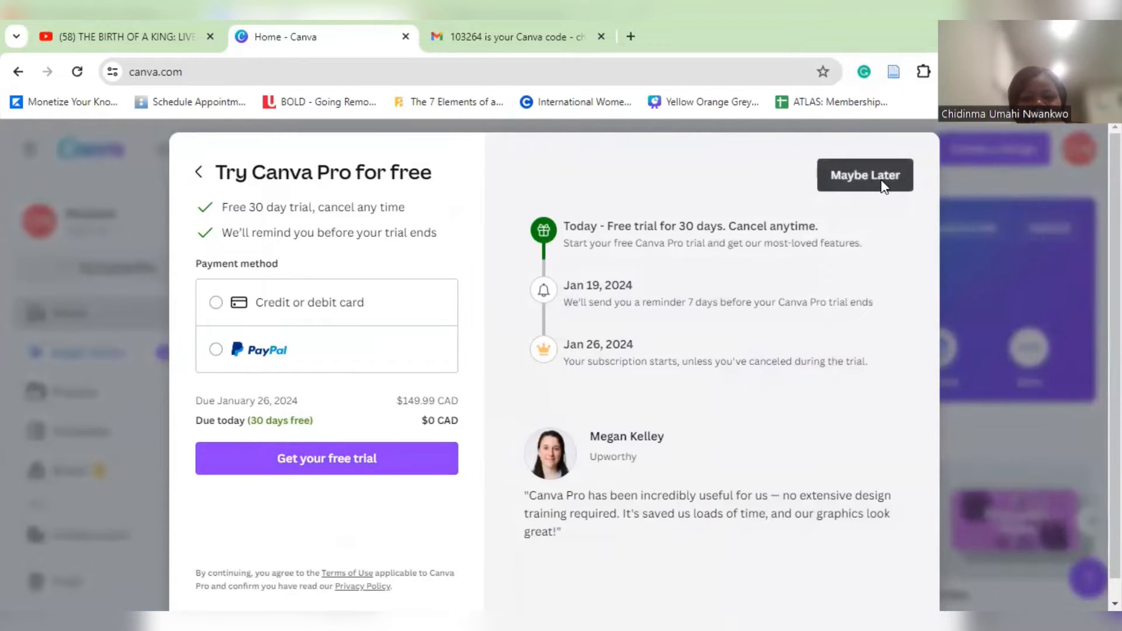
Decline the Canva Pro trial offer and the promotional message opt-in.
left_click(860, 176)
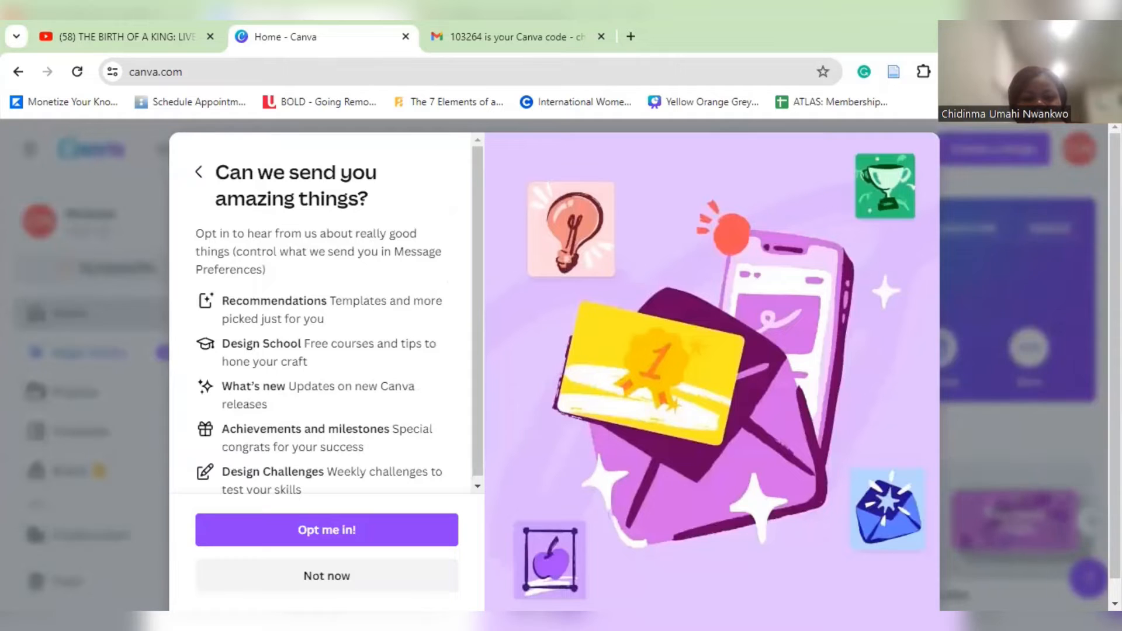
left_click(358, 592)
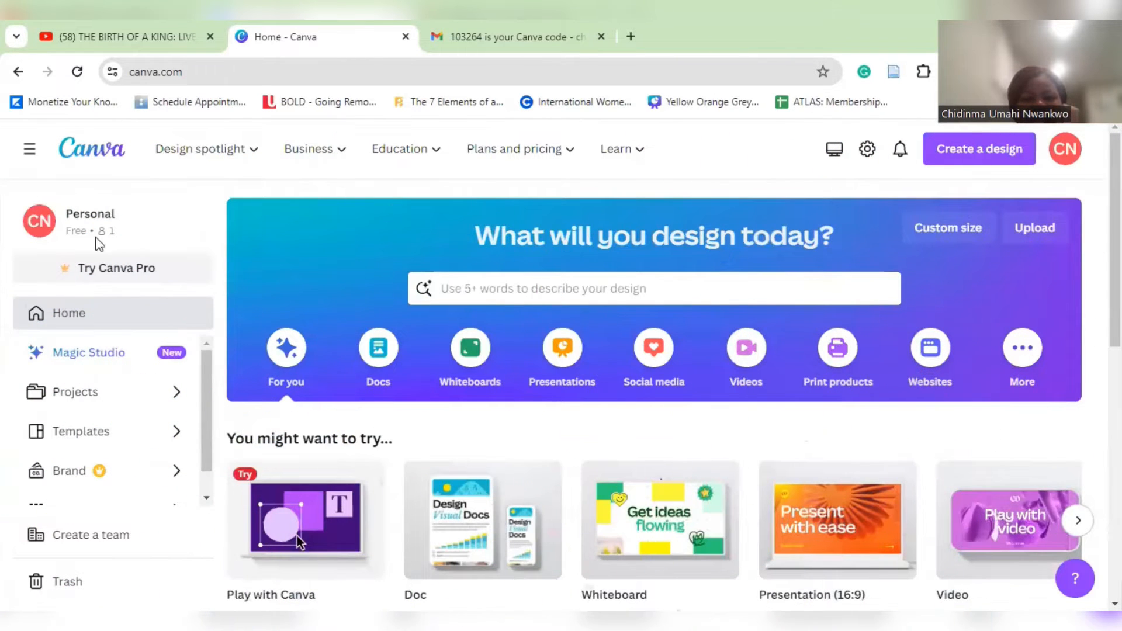
Search the available design types for "linked" and clear the search.
left_click(992, 154)
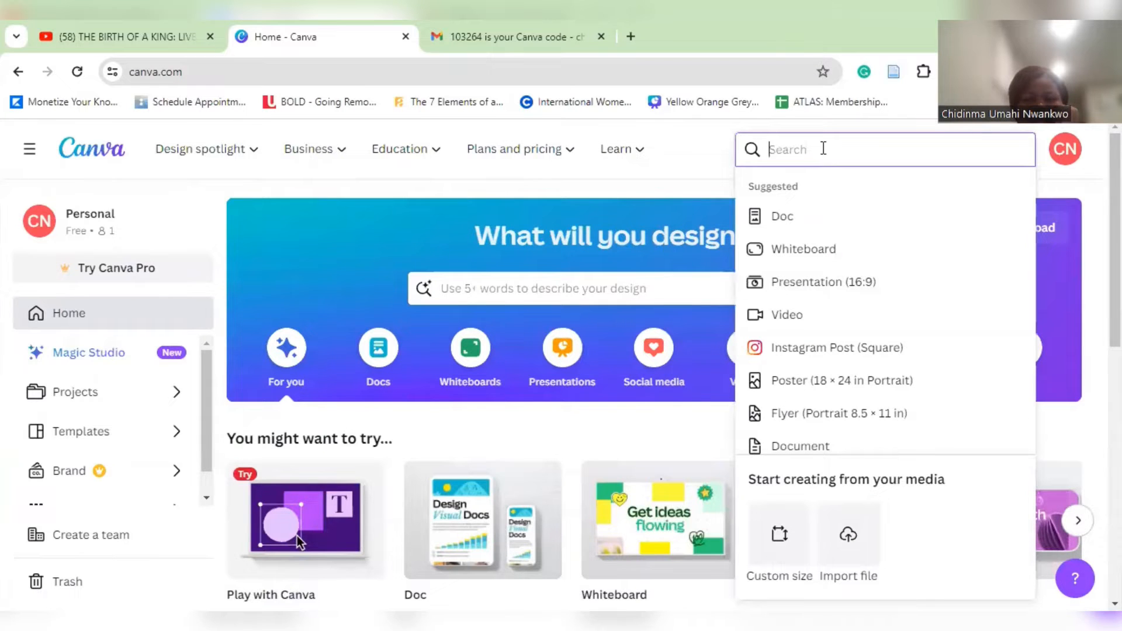
type("linked")
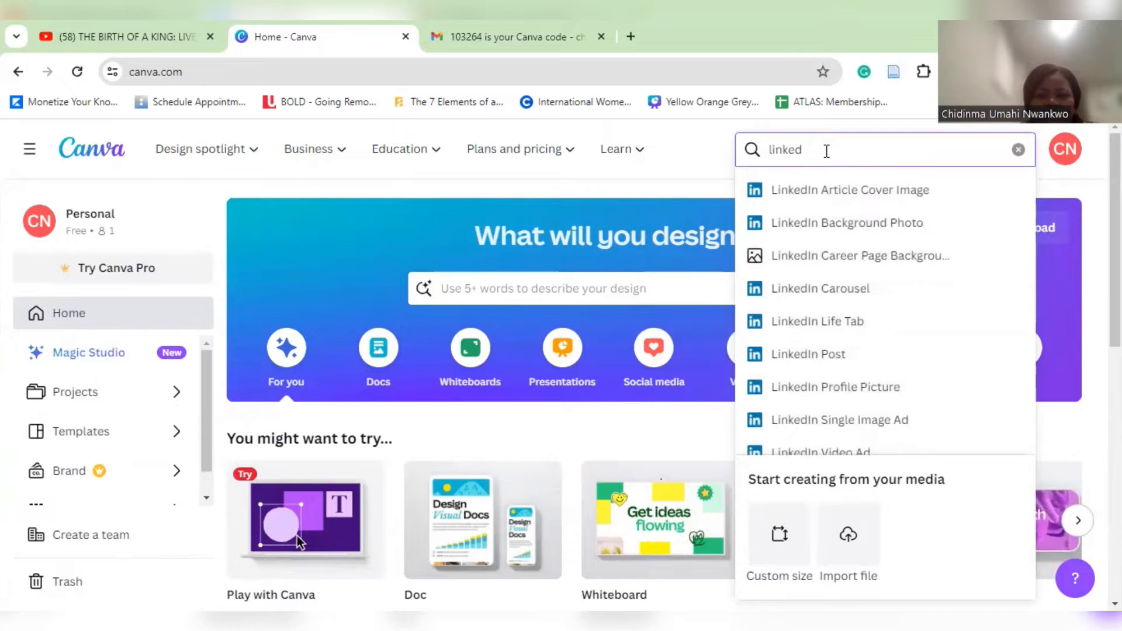
key("BackSpace")
key("BackSpace")
key("BackSpace")
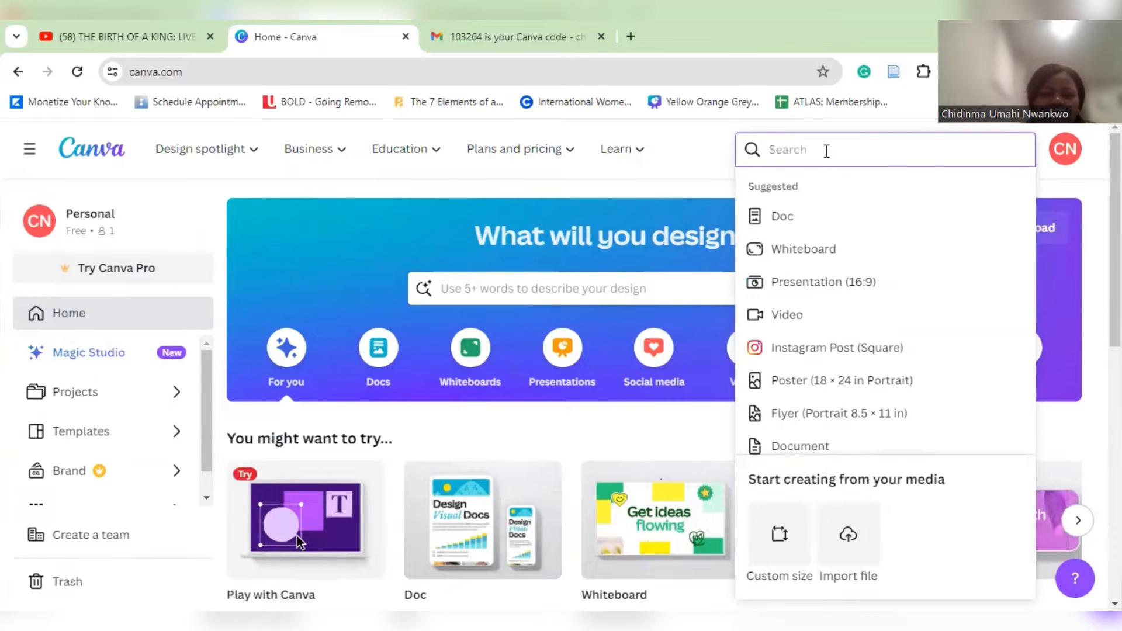
Create a folder in Projects named with the account holder's first name and initial, without sharing it.
left_click(107, 391)
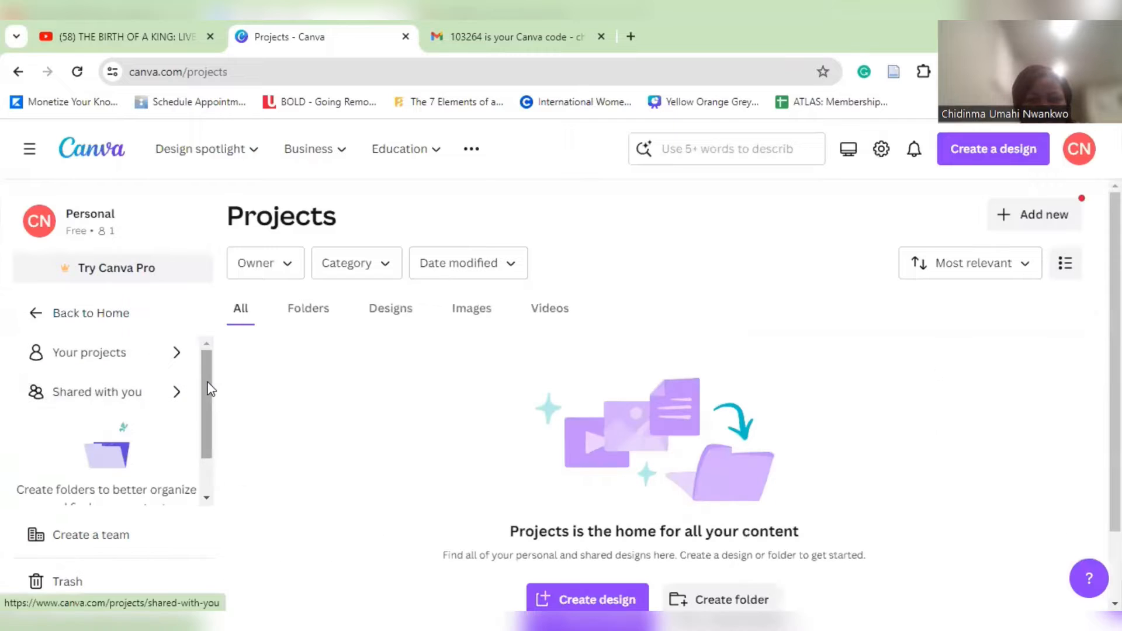
left_click(708, 598)
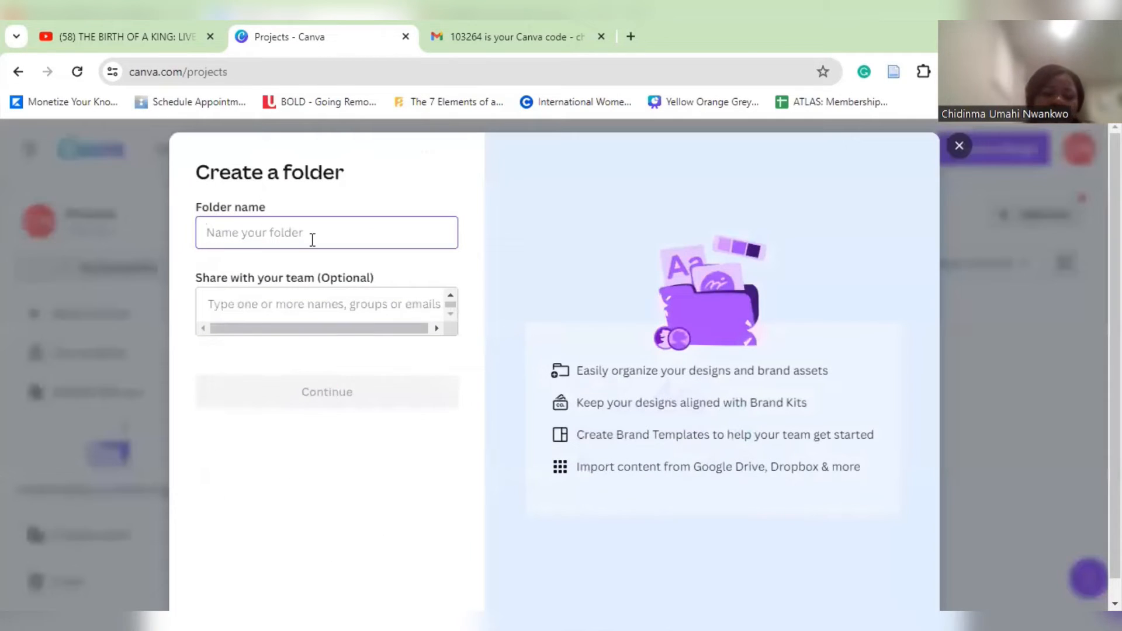
type("Chidinma")
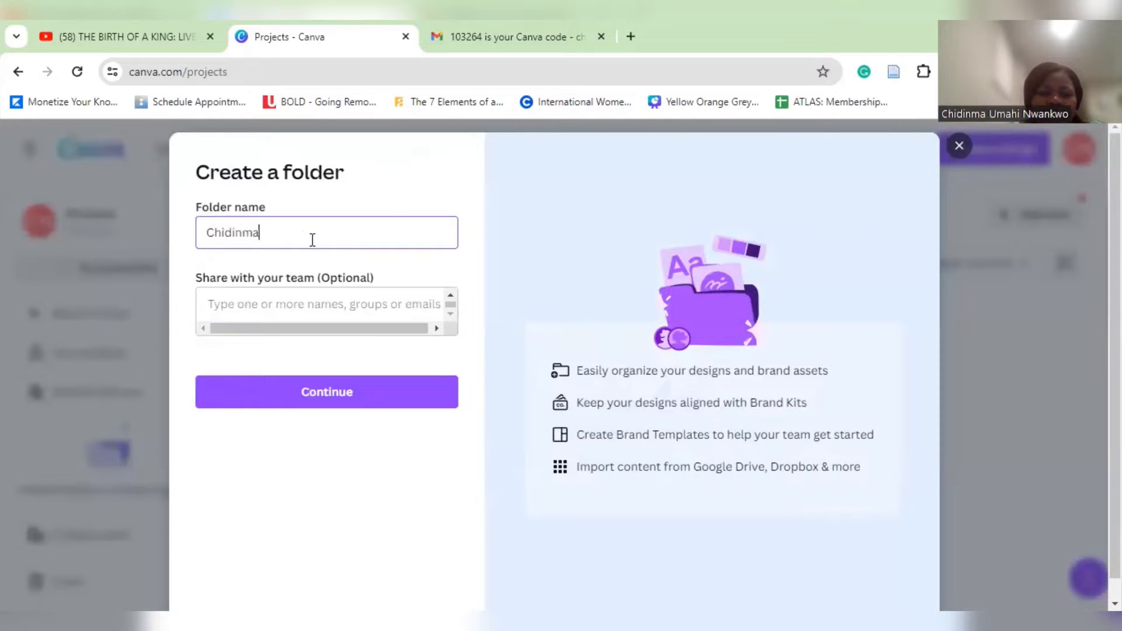
type(" N")
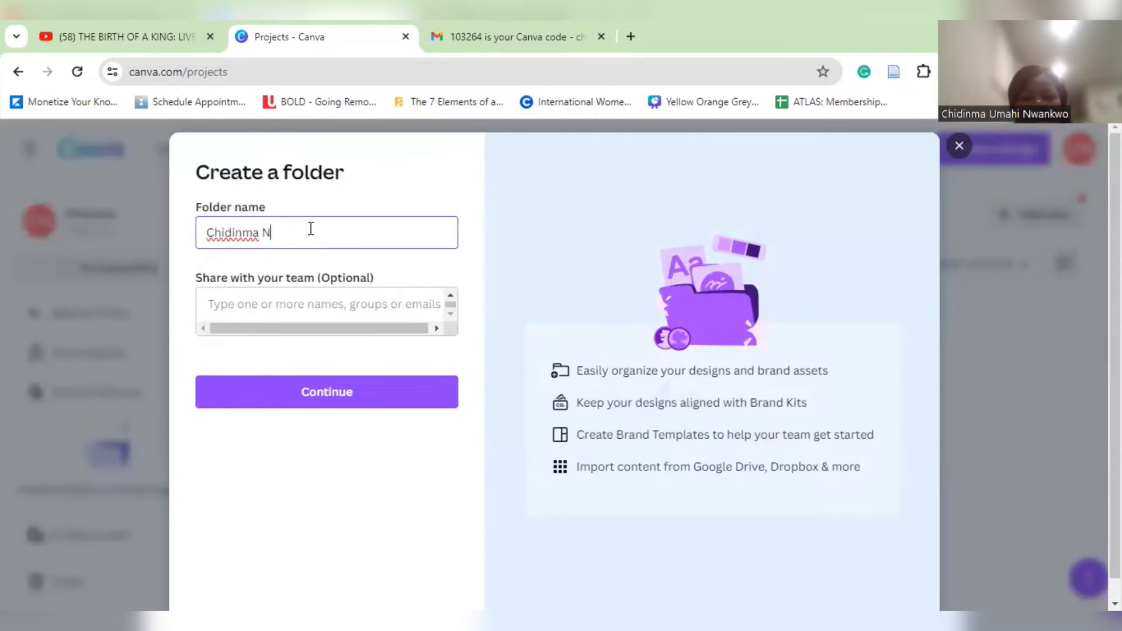
left_click(297, 297)
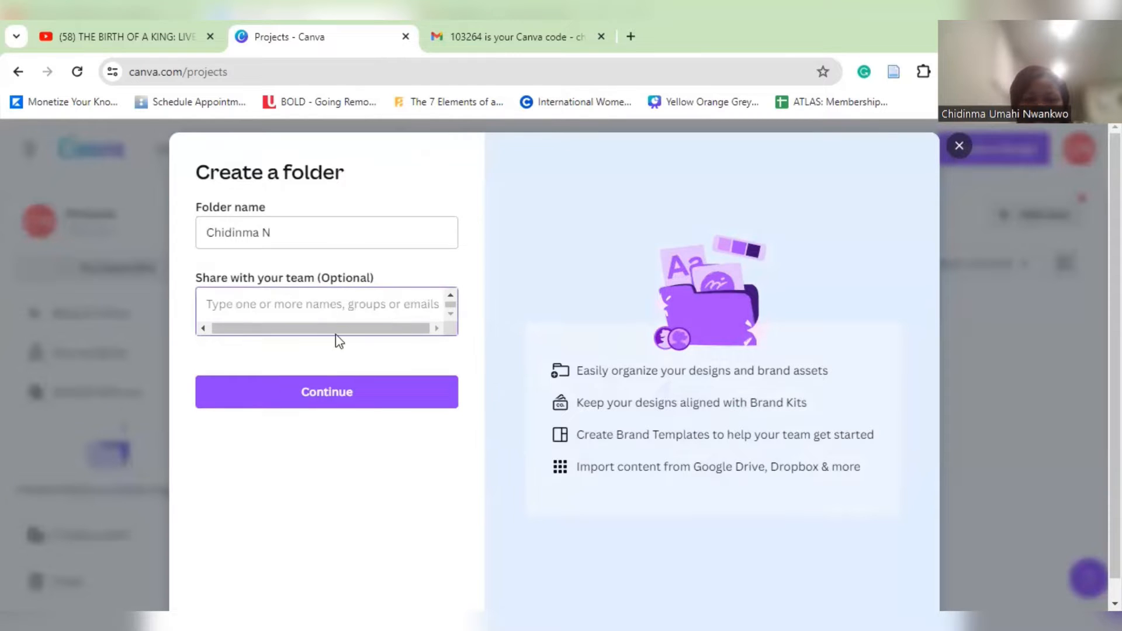
left_click(366, 400)
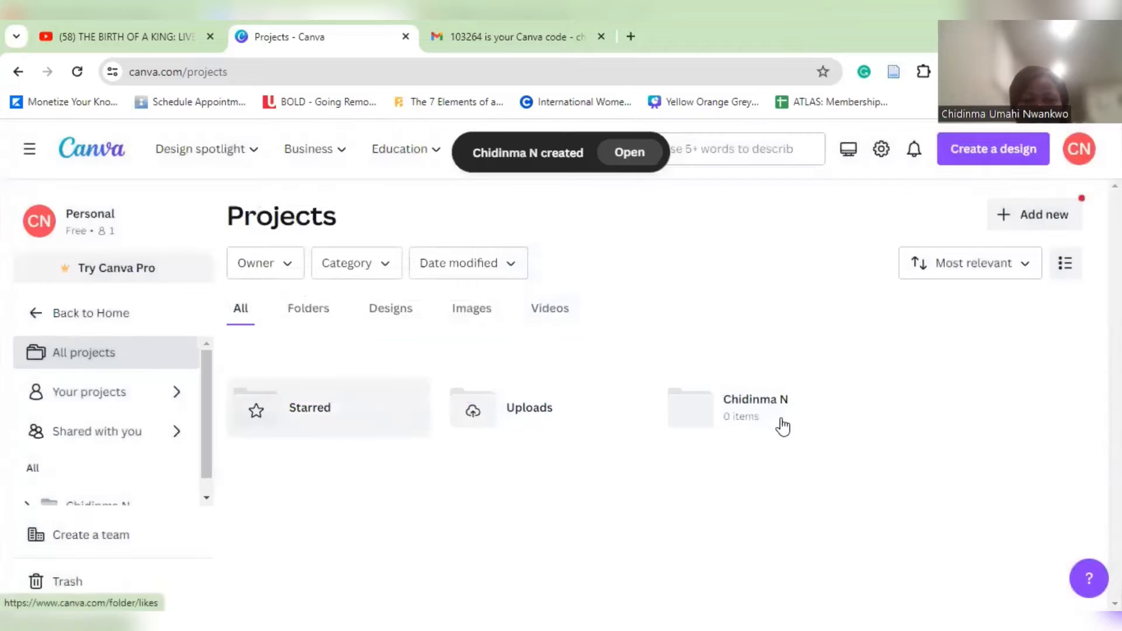
In the newly created project folder, search the design types for "linkedin prof" and create a LinkedIn Profile Picture design.
left_click(775, 419)
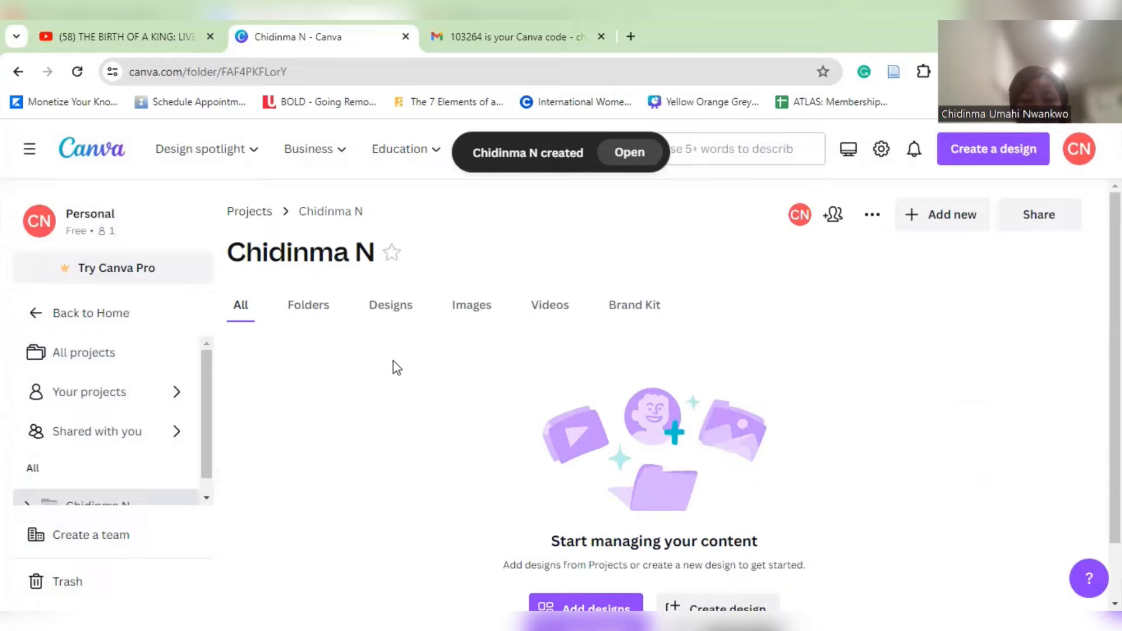
left_click(961, 221)
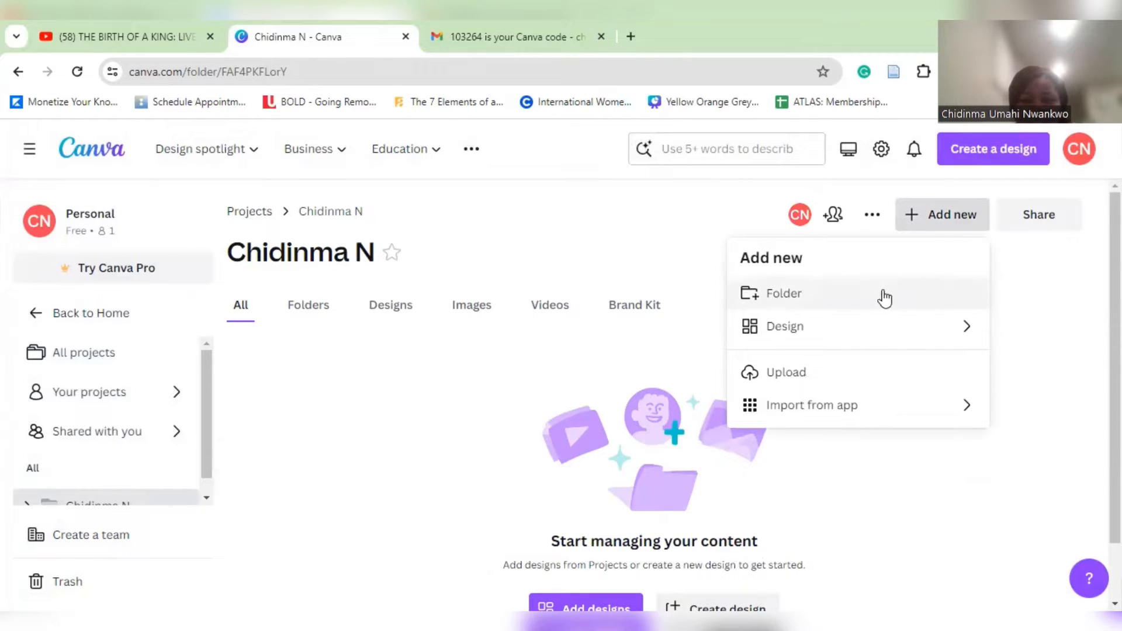
left_click(881, 336)
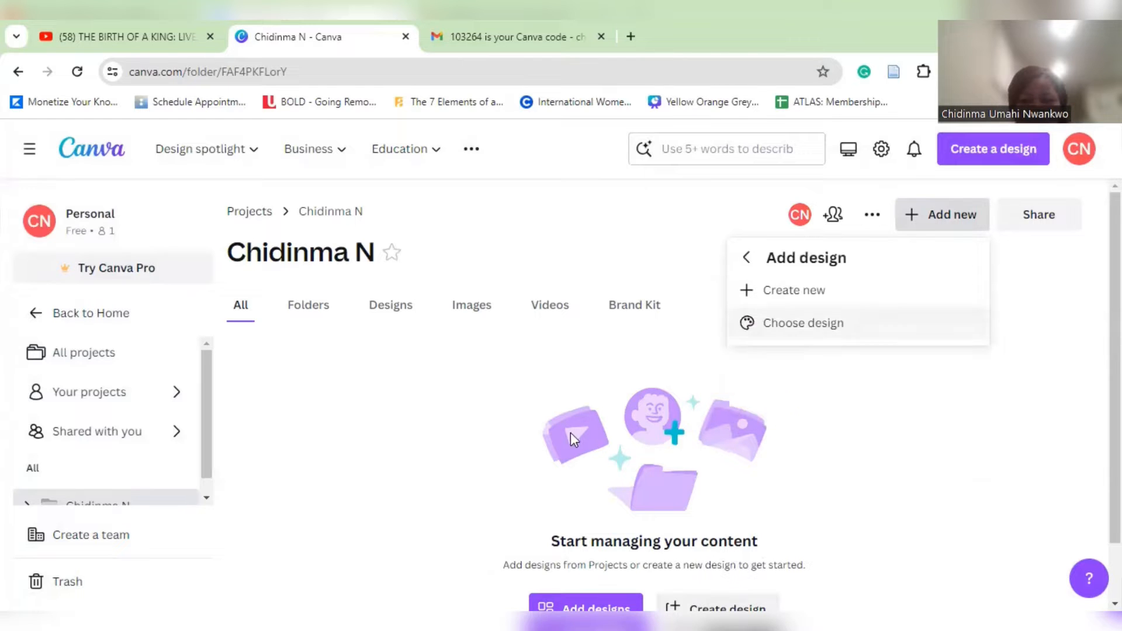
left_click(809, 292)
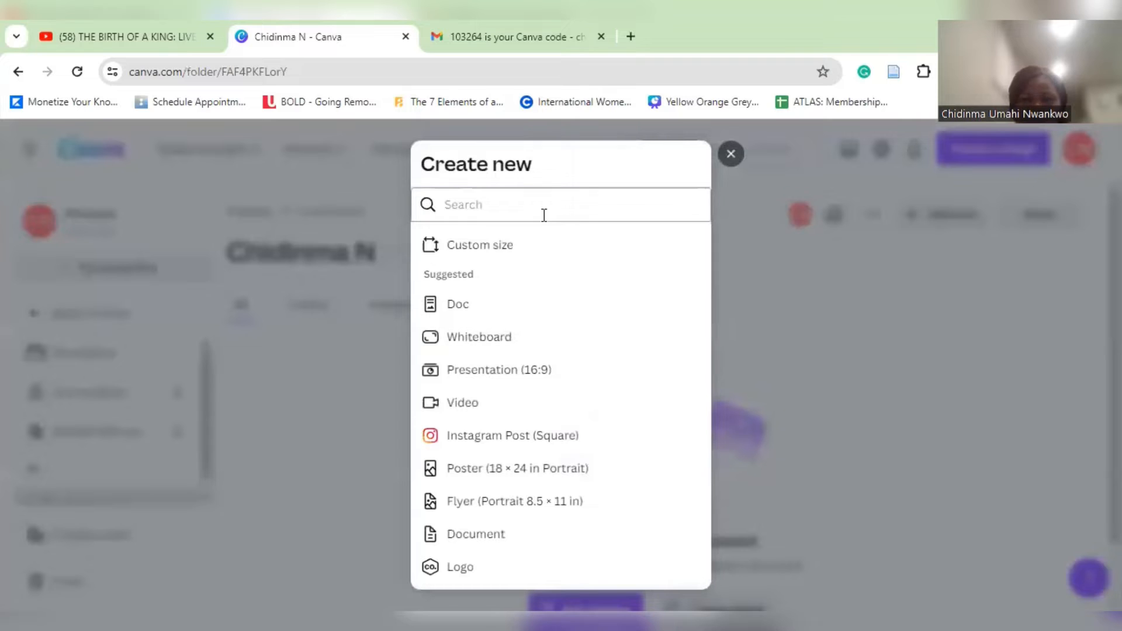
left_click(543, 215)
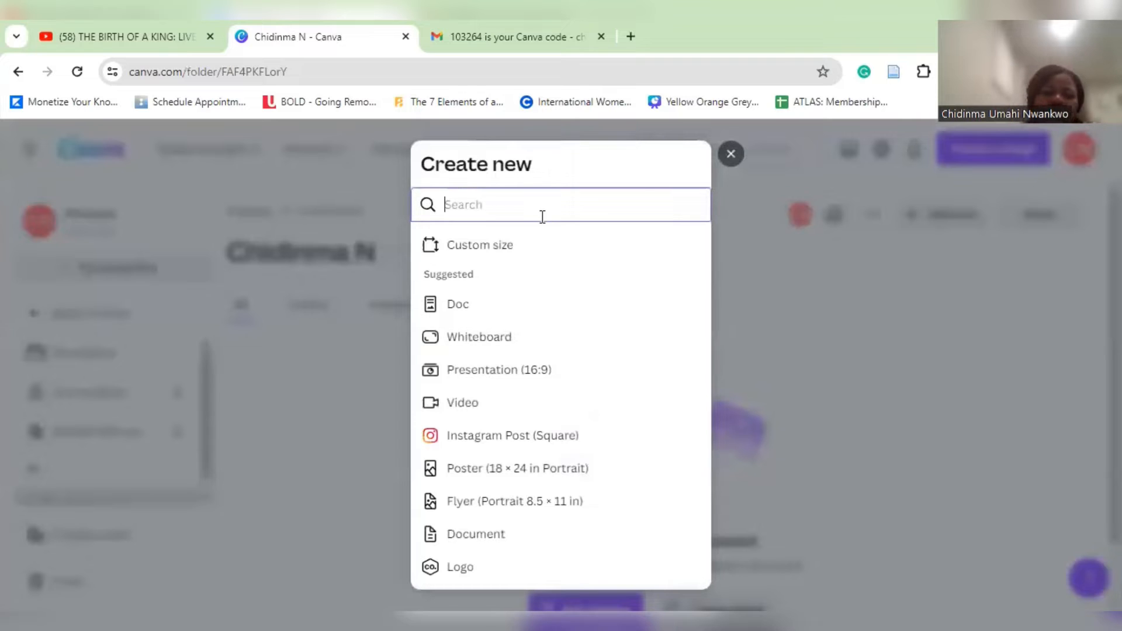
type("linked")
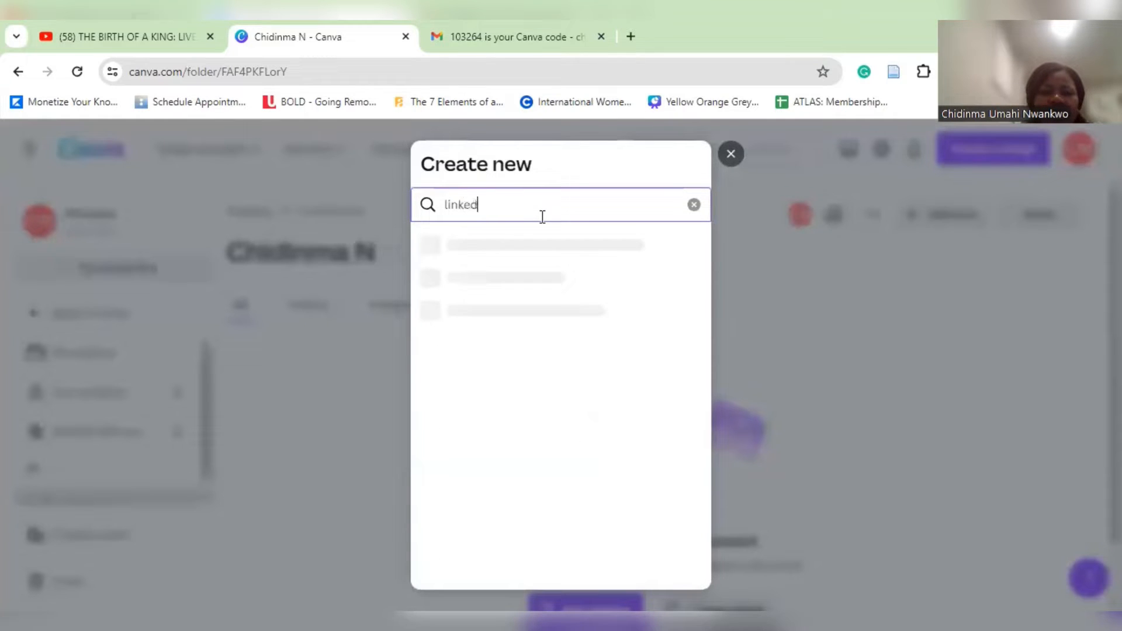
type("in prof")
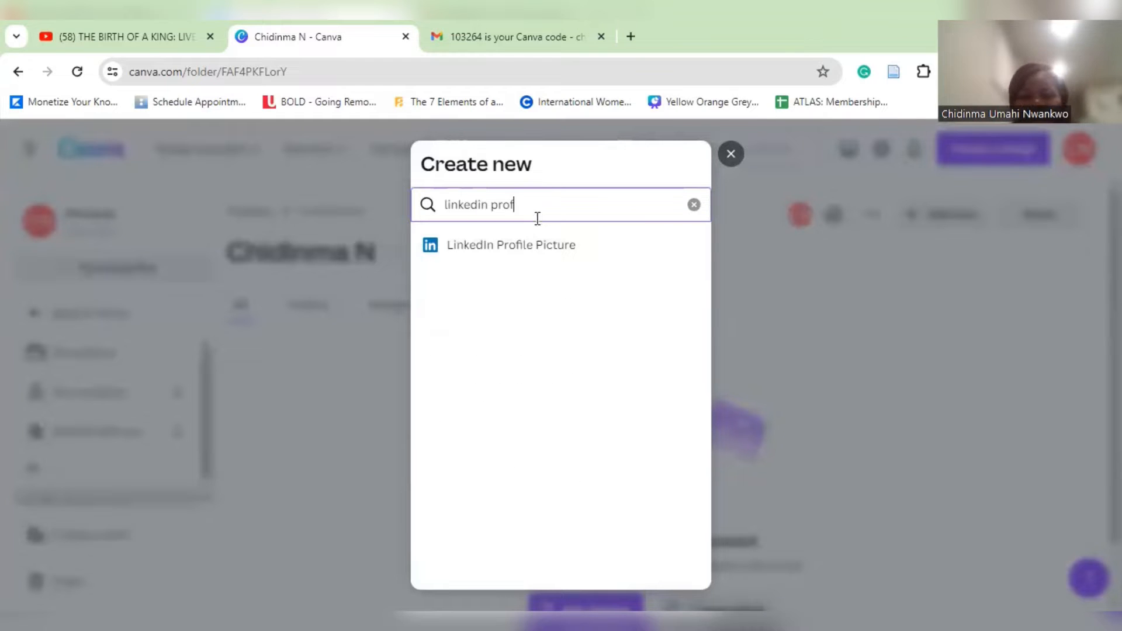
left_click(567, 253)
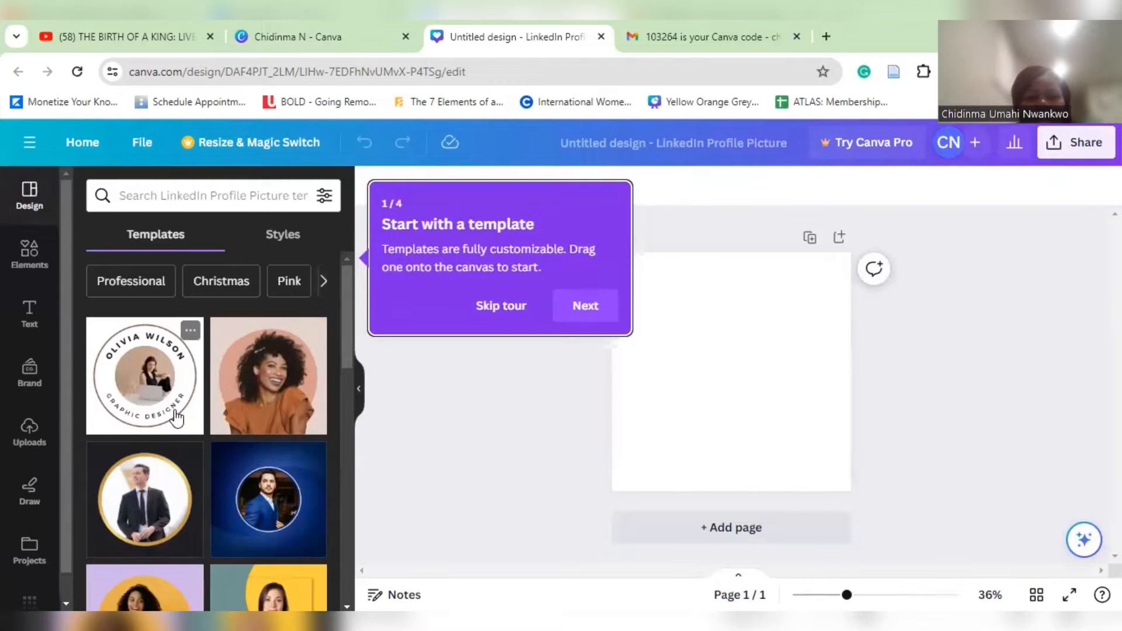
Look through the profile picture templates and add a second blank page to the design.
scroll(170, 418, "down", 2)
scroll(196, 451, "down", 2)
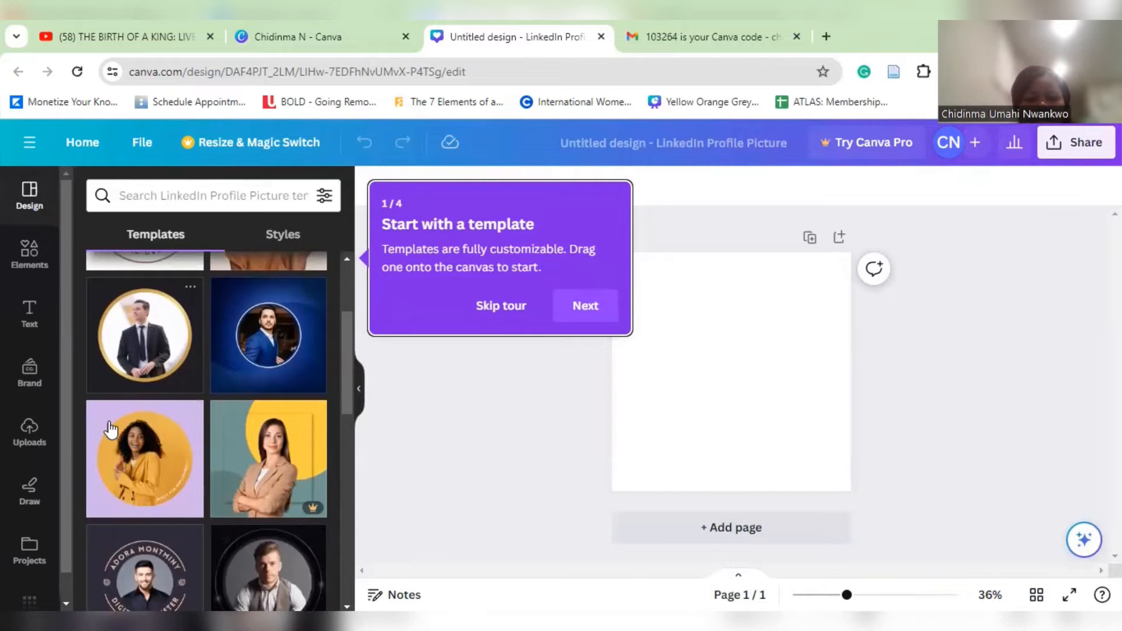
left_click(739, 537)
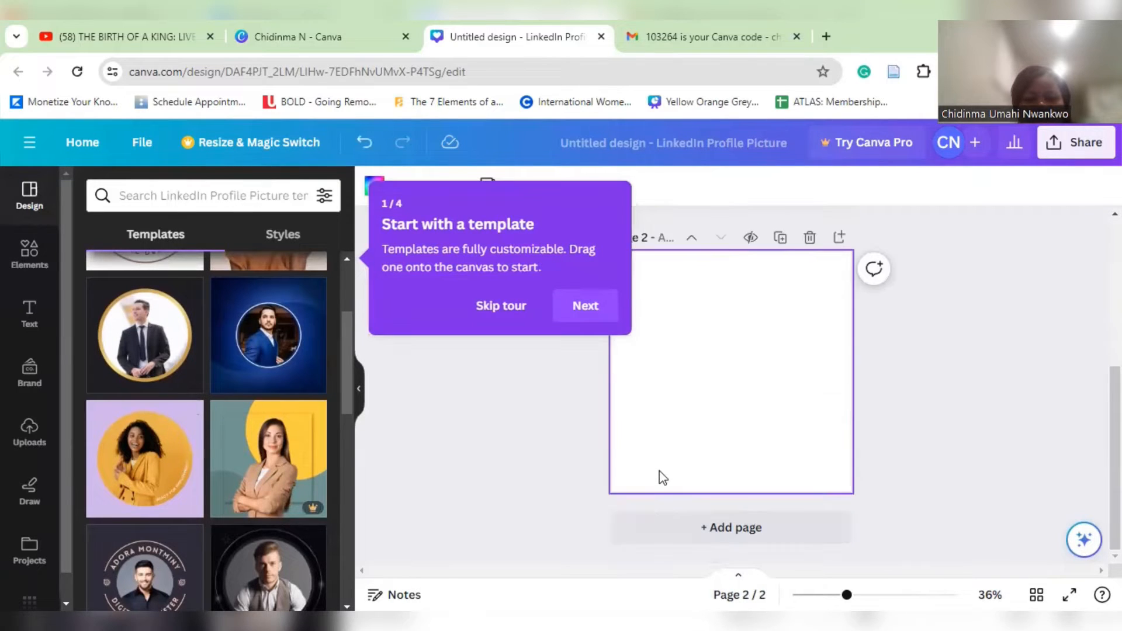
Apply the Pastel Purple Mustard White Simple Professional Employment LinkedIn Profile Picture template to page 1.
scroll(679, 486, "up", 3)
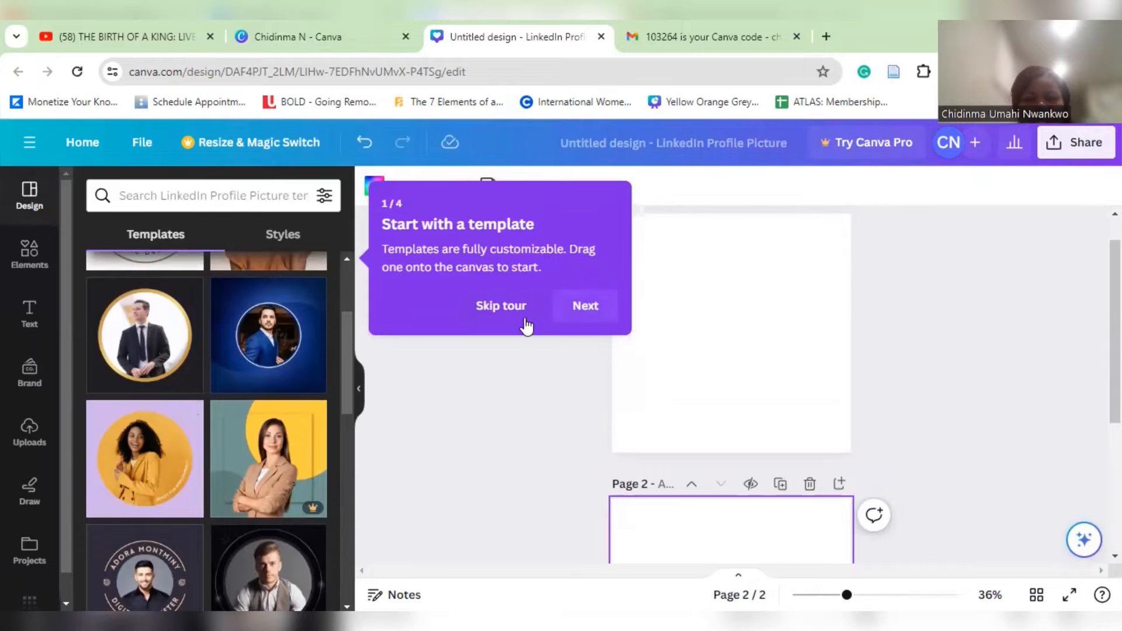
left_click(657, 343)
scroll(188, 508, "down", 4)
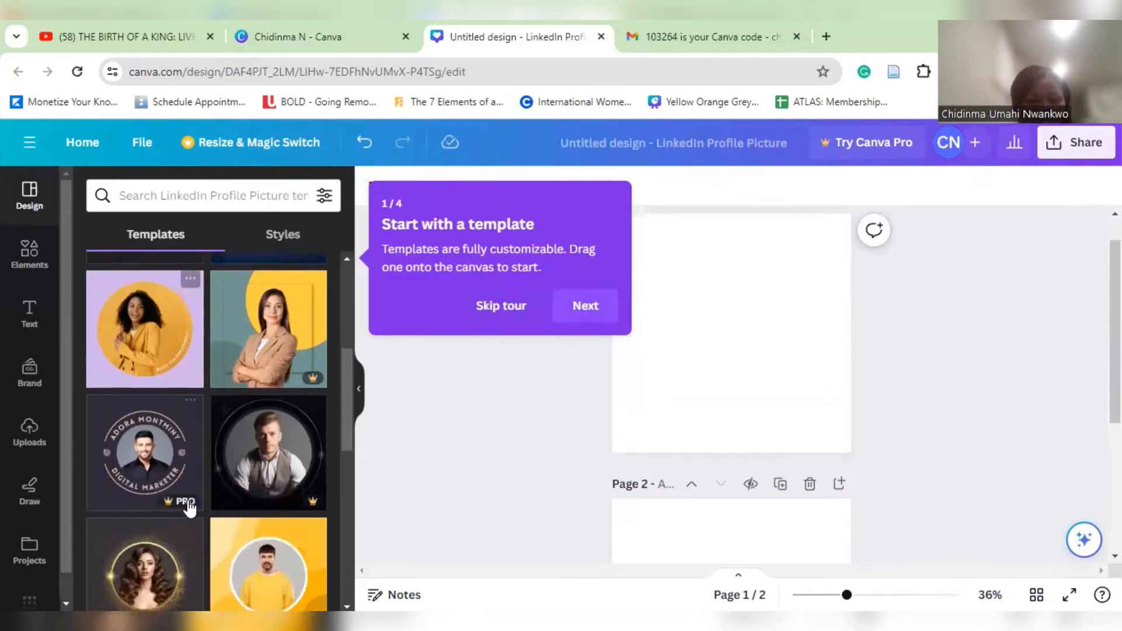
scroll(188, 509, "down", 3)
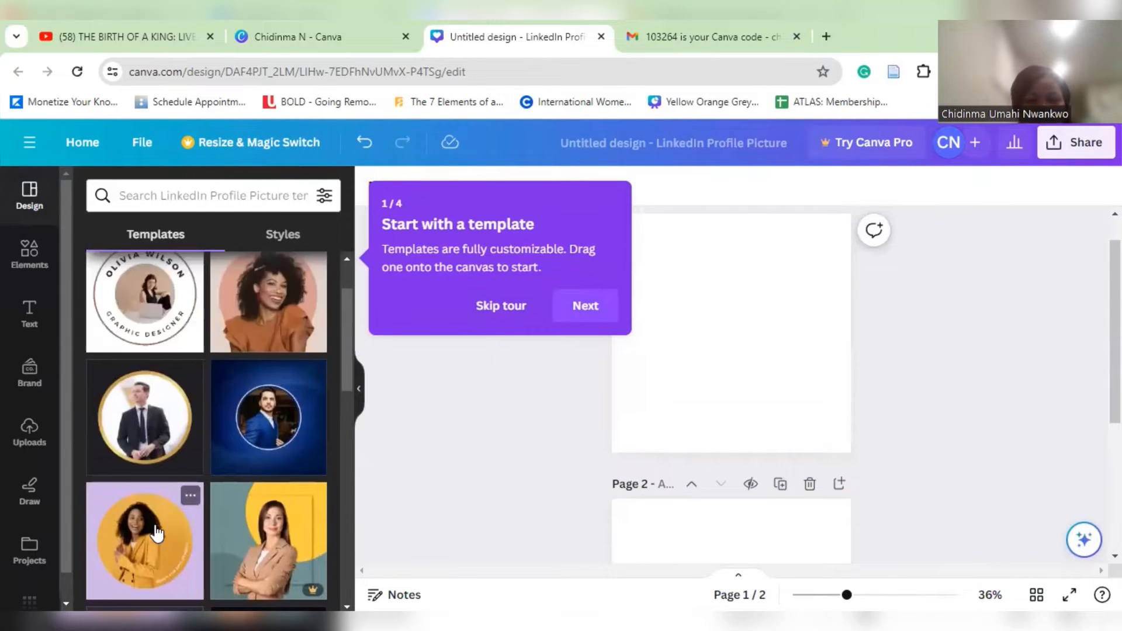
left_click(188, 509)
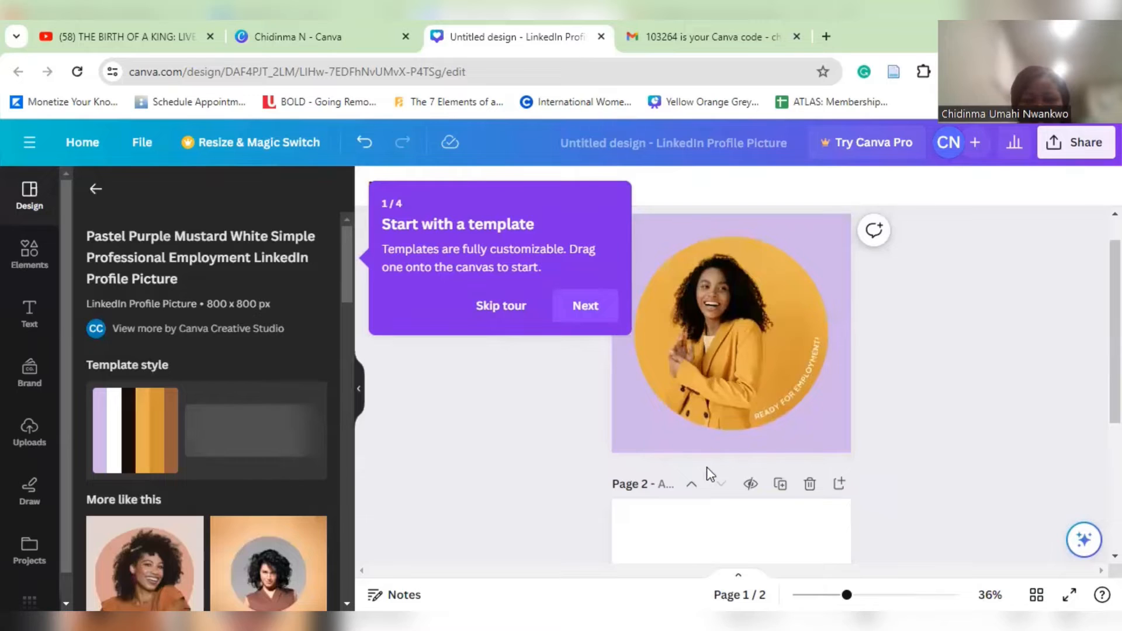
Select blank page 2, skip the guided tour and upload the profile picture file from the Downloads folder.
scroll(700, 493, "down", 3)
left_click(695, 452)
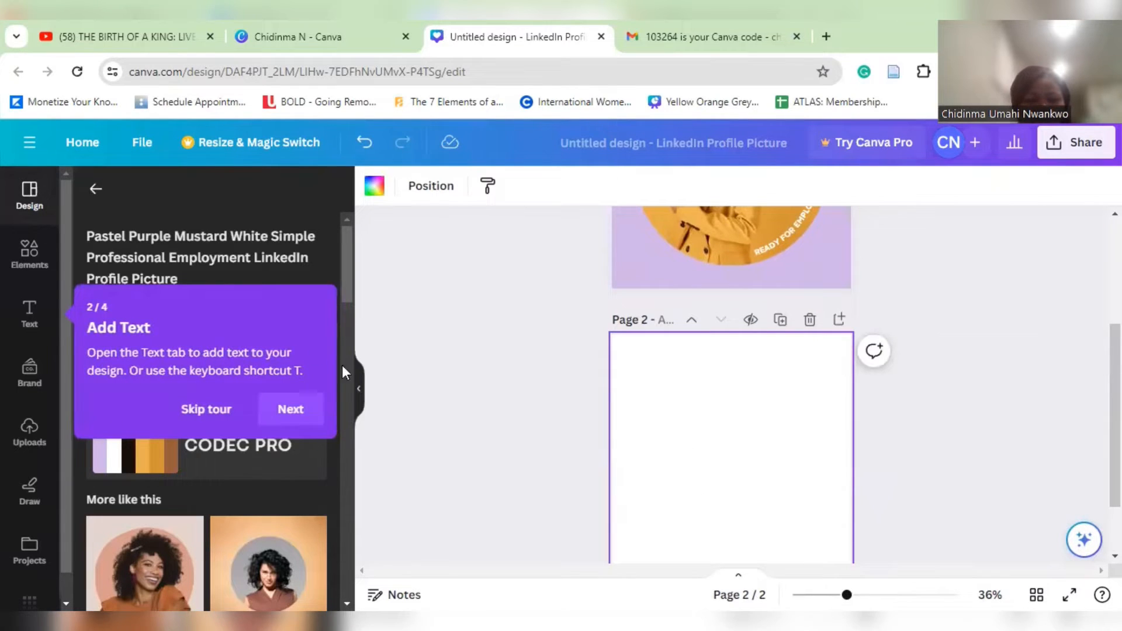
left_click(398, 407)
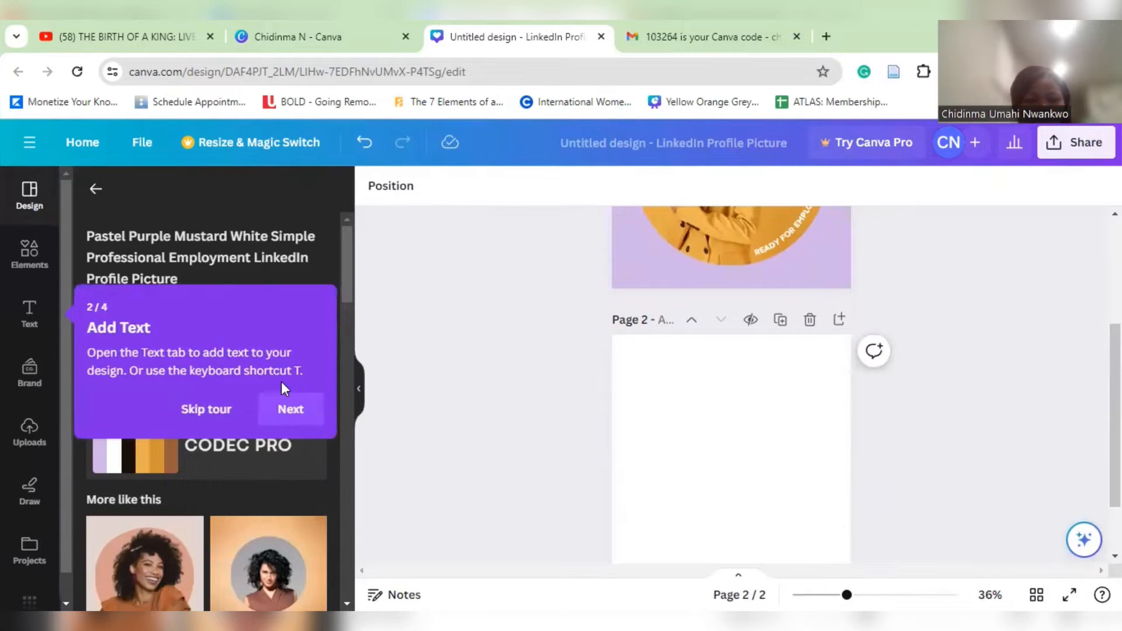
left_click(29, 431)
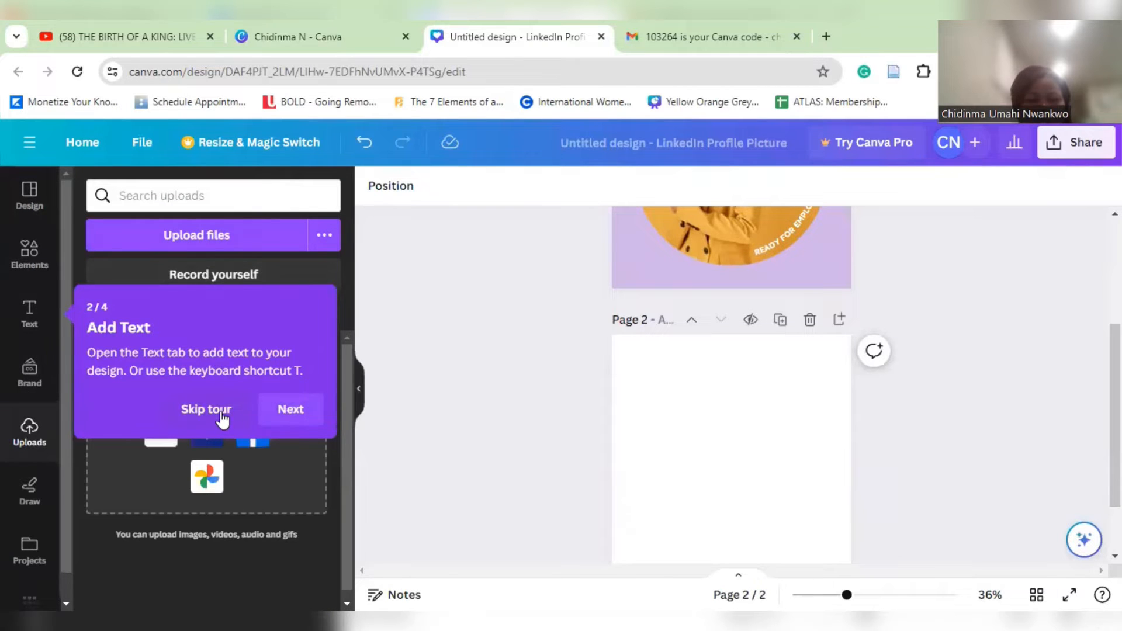
left_click(218, 413)
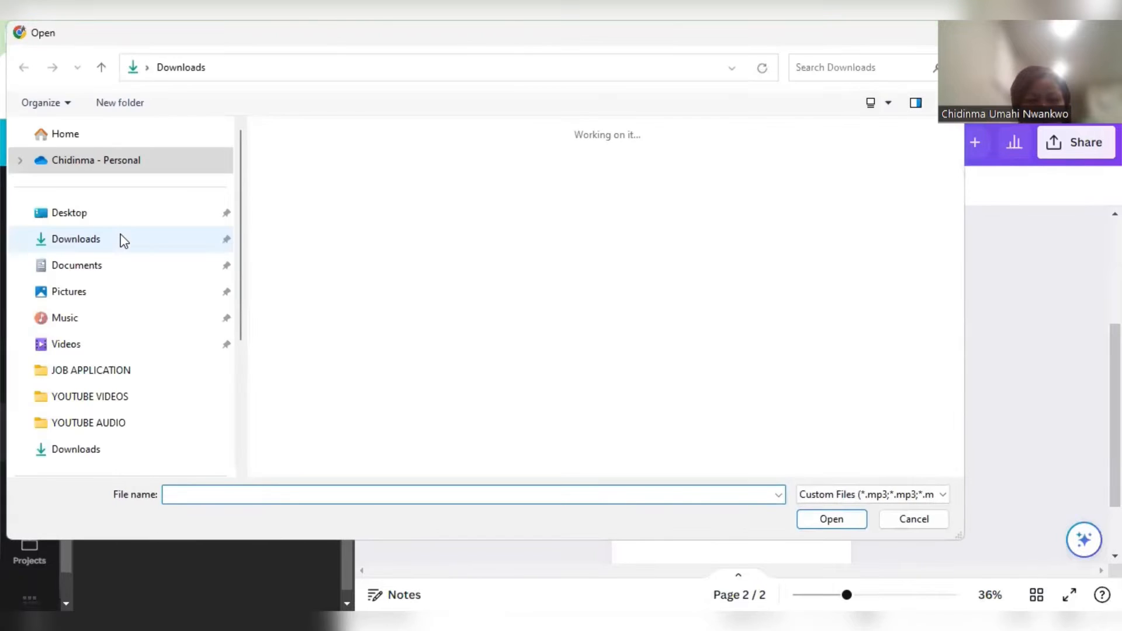
left_click(110, 241)
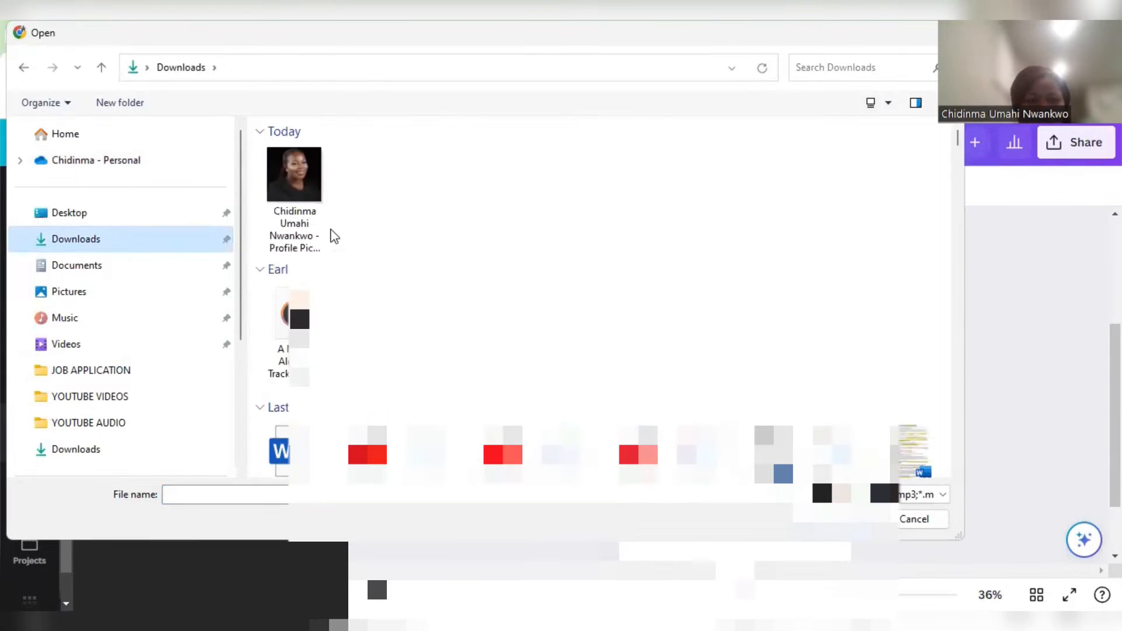
left_click(303, 187)
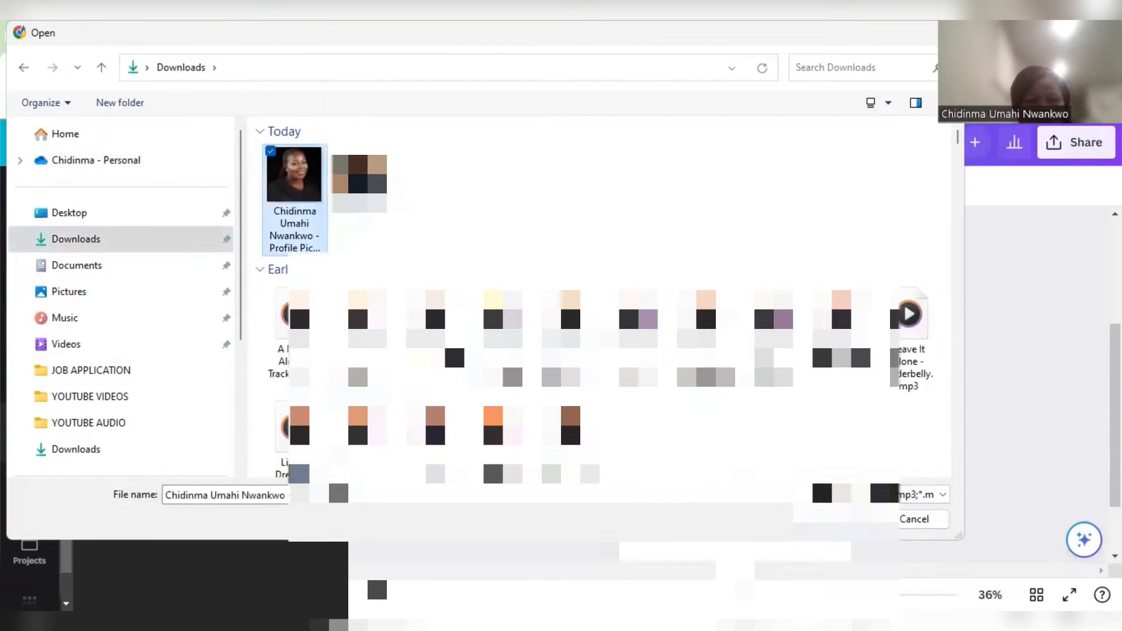
left_click(839, 520)
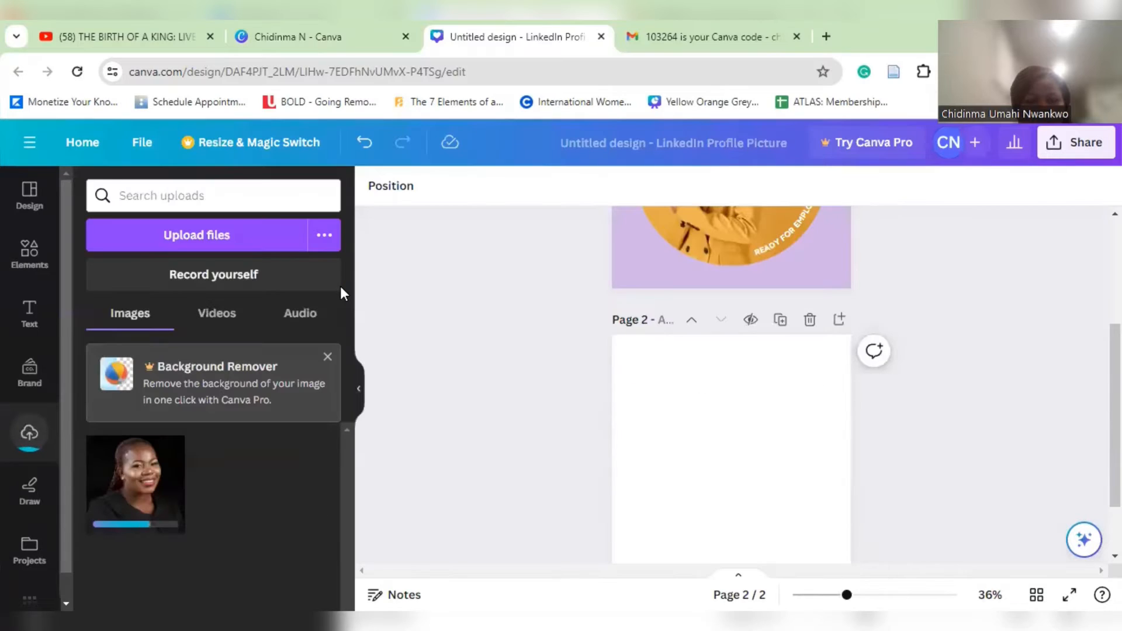
Place the uploaded portrait photo on page 2 and enlarge it from its corners to fill the whole page.
left_click(138, 481)
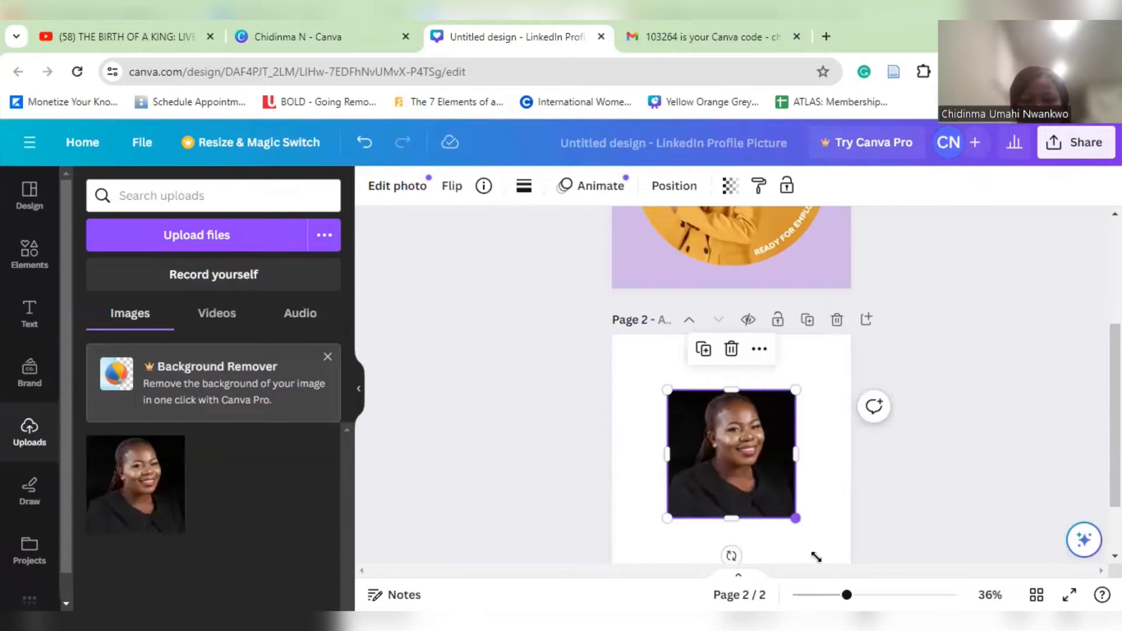
left_click_drag(816, 558, 849, 573)
scroll(643, 468, "down", 2)
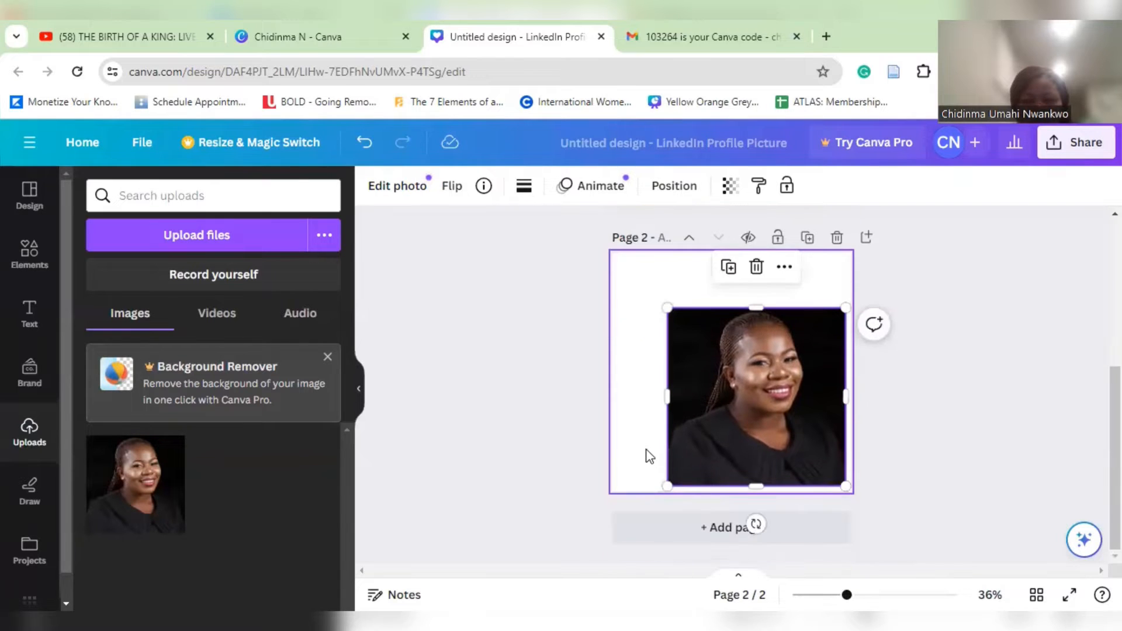
left_click_drag(664, 305, 611, 253)
left_click_drag(846, 484, 852, 491)
left_click(861, 421)
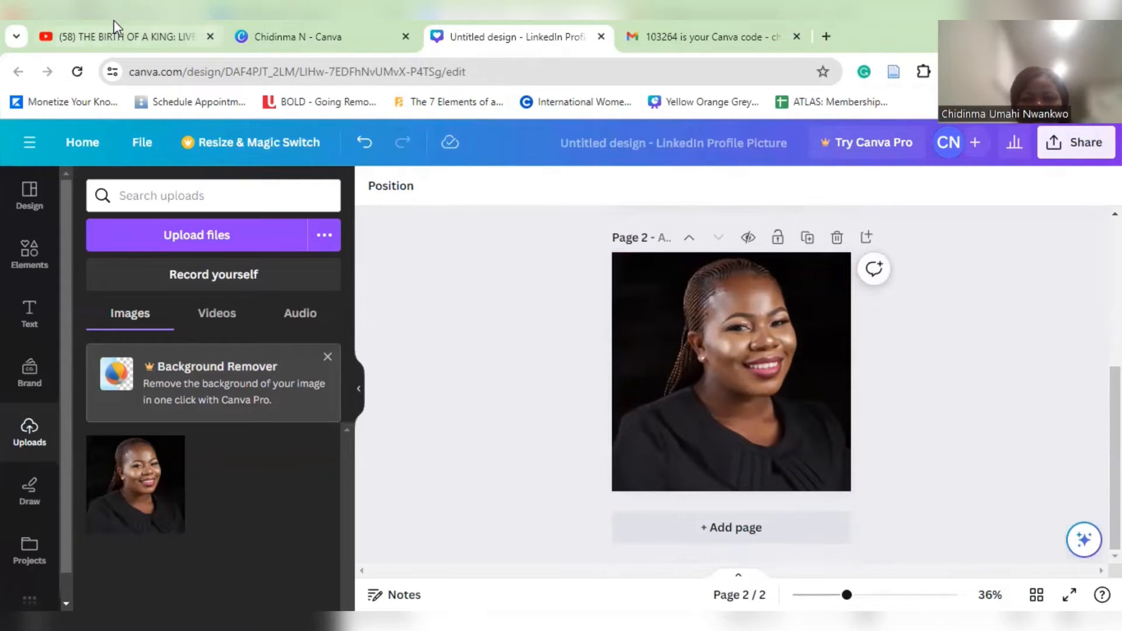
Try to use the Background Remover and dismiss the Canva Pro trial offer.
scroll(924, 345, "up", 2)
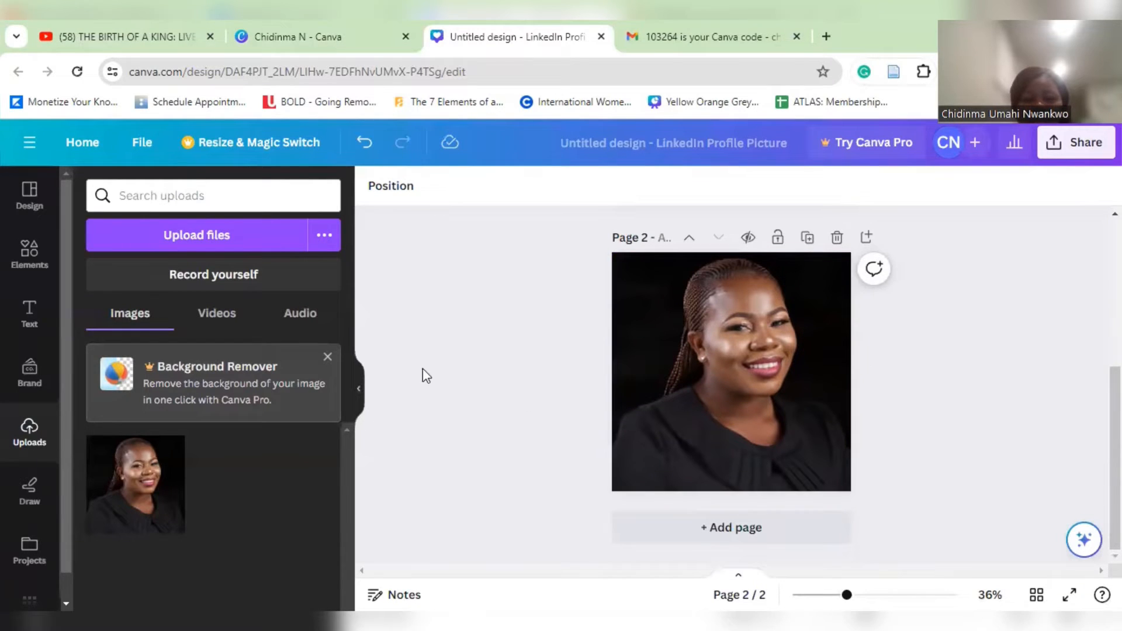
left_click(229, 396)
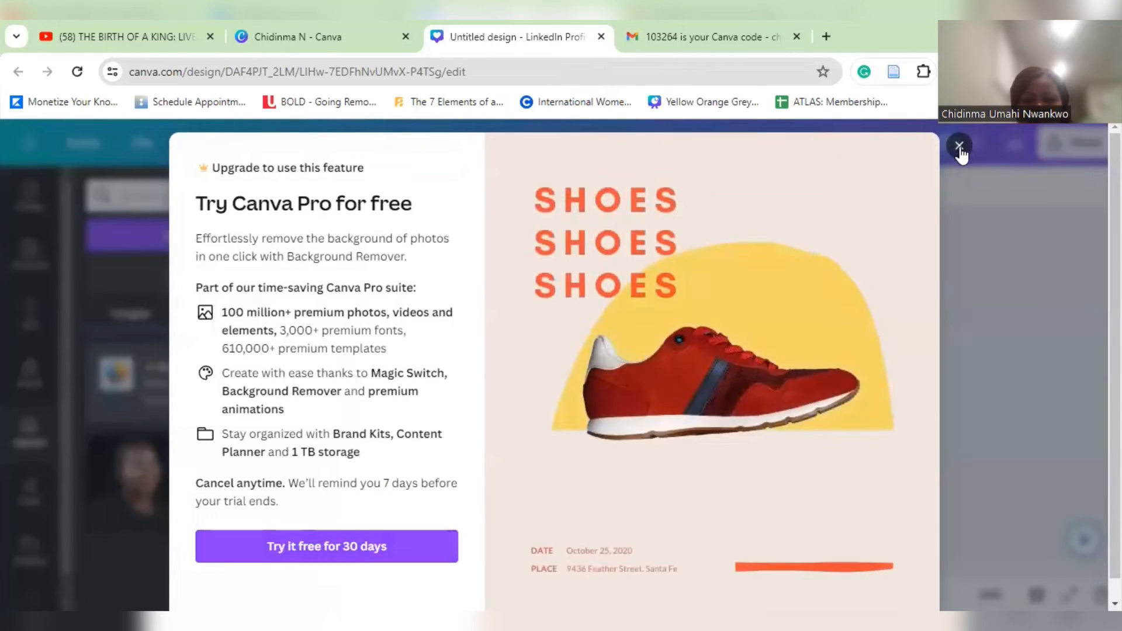
left_click(959, 146)
Shrink the portrait photo on page 2 from its upper-left corner and move it toward the page's left edge.
left_click(643, 301)
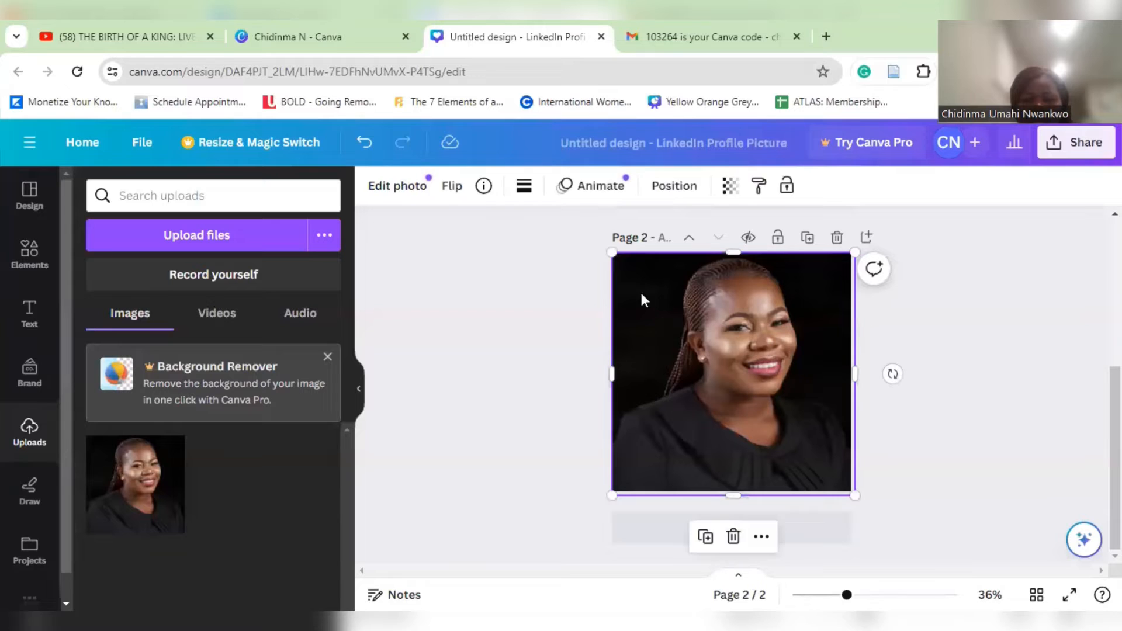
left_click_drag(613, 251, 676, 317)
left_click_drag(771, 410, 714, 392)
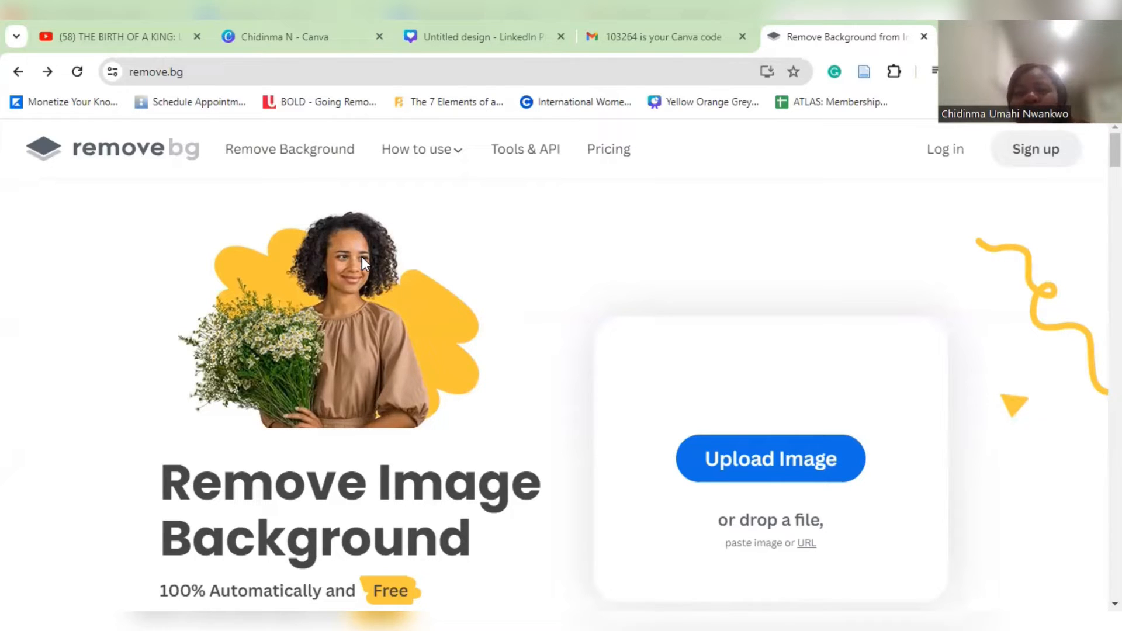
On the remove.bg website, paste in a LinkedIn logo image and upload download.png from Downloads to remove its background.
scroll(927, 304, "down", 1)
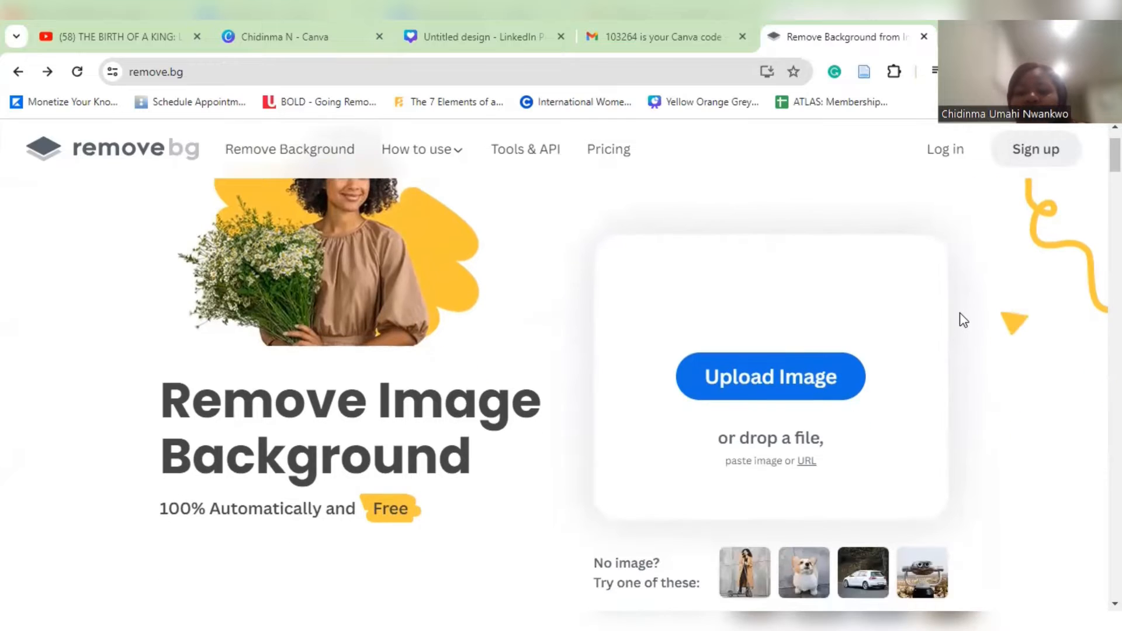
key("ctrl+v")
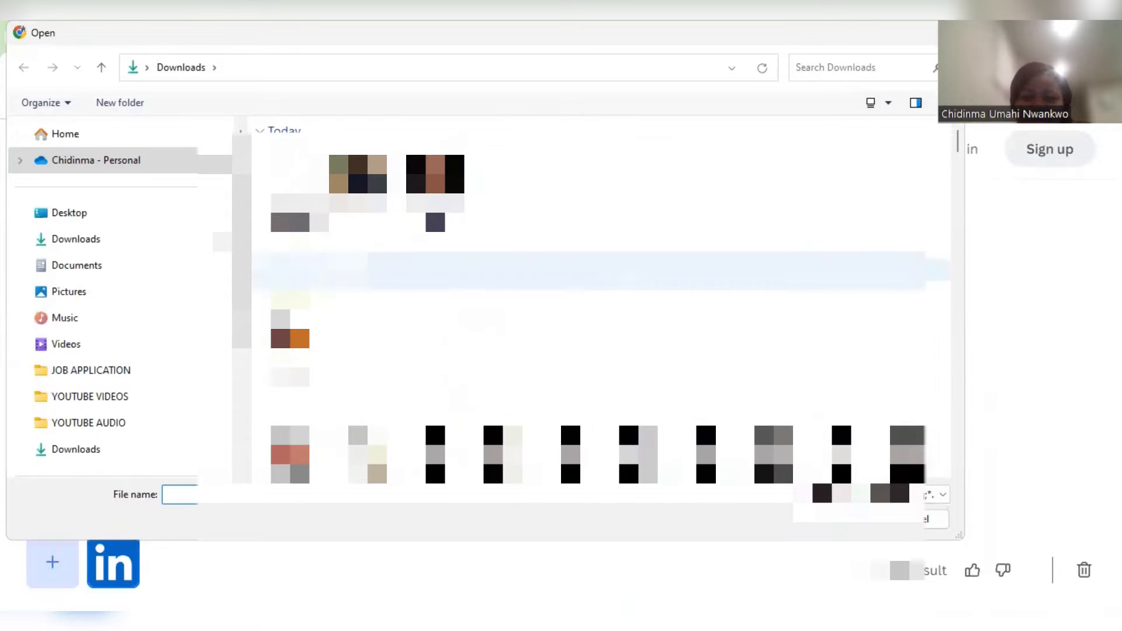
scroll(638, 282, "down", 4)
scroll(777, 388, "down", 8)
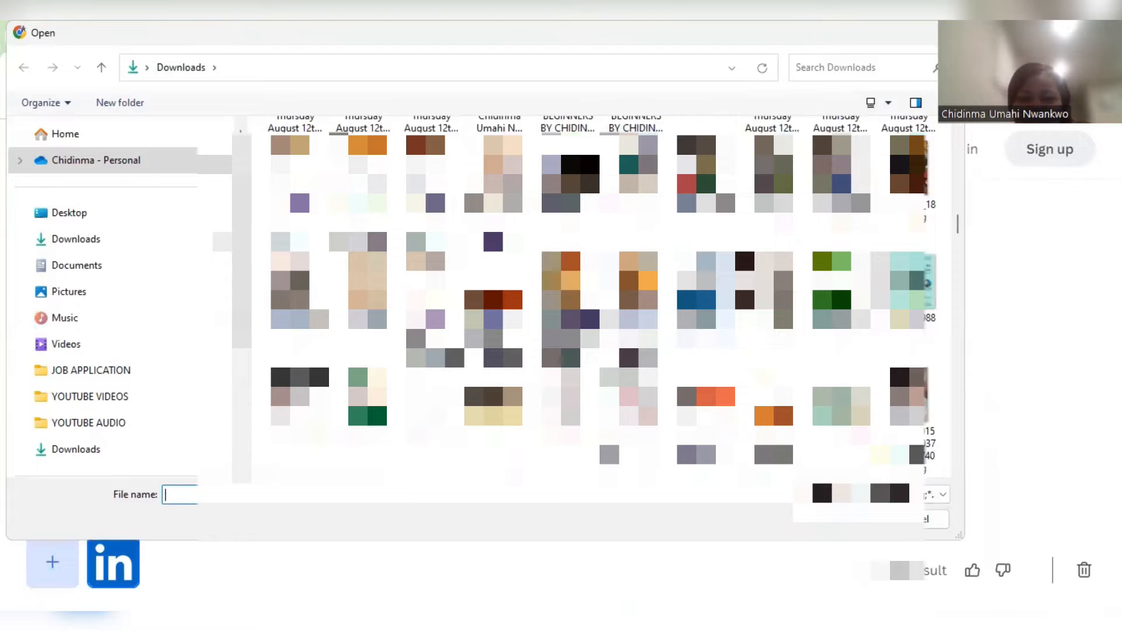
scroll(777, 388, "down", 5)
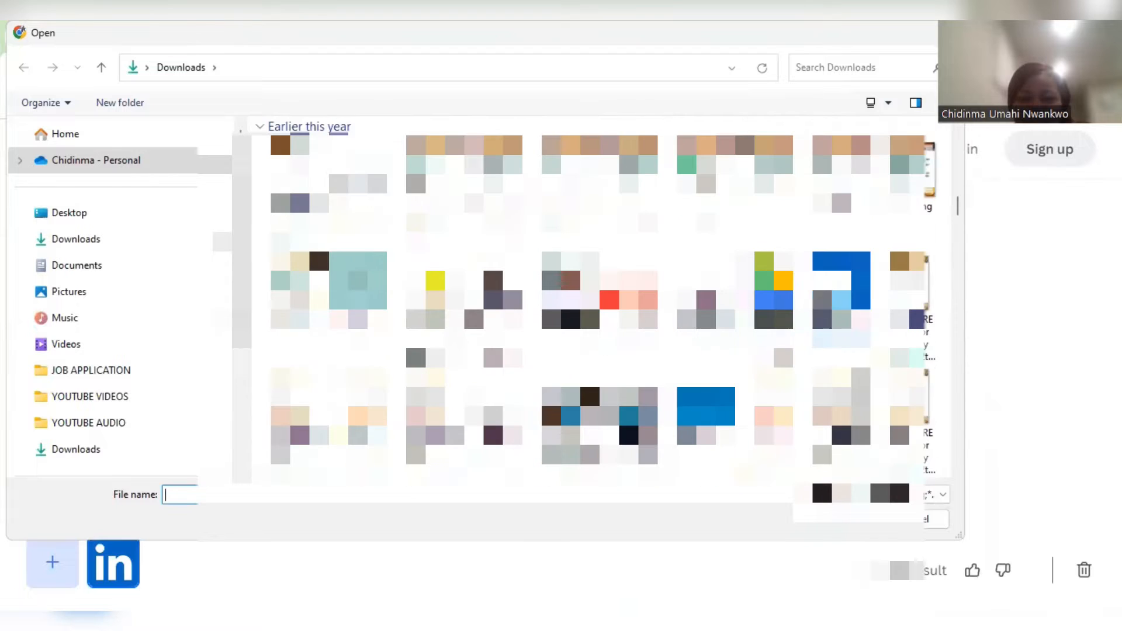
left_click(840, 310)
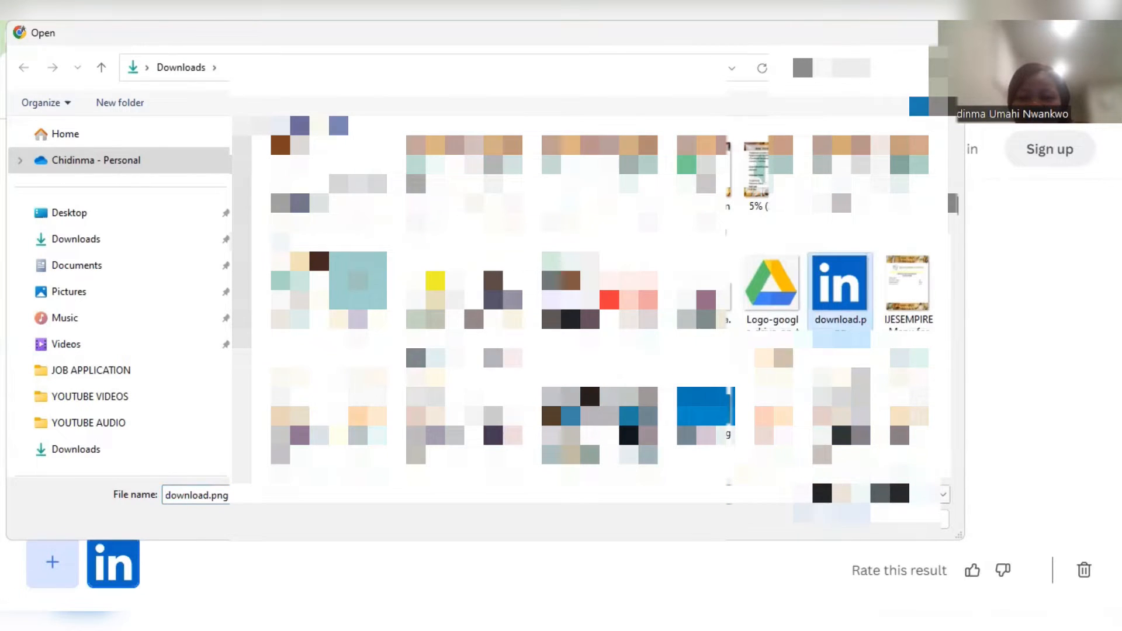
left_click(840, 518)
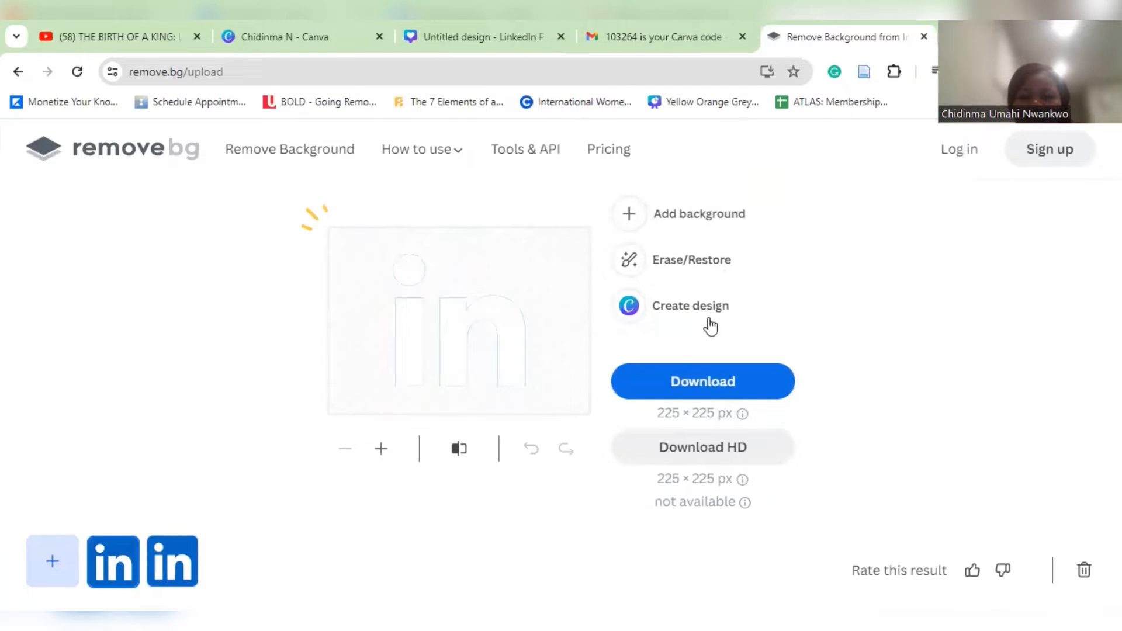
Try a grey textured photo background behind the LinkedIn logo, restore the transparent background, and finish the background settings.
left_click(701, 216)
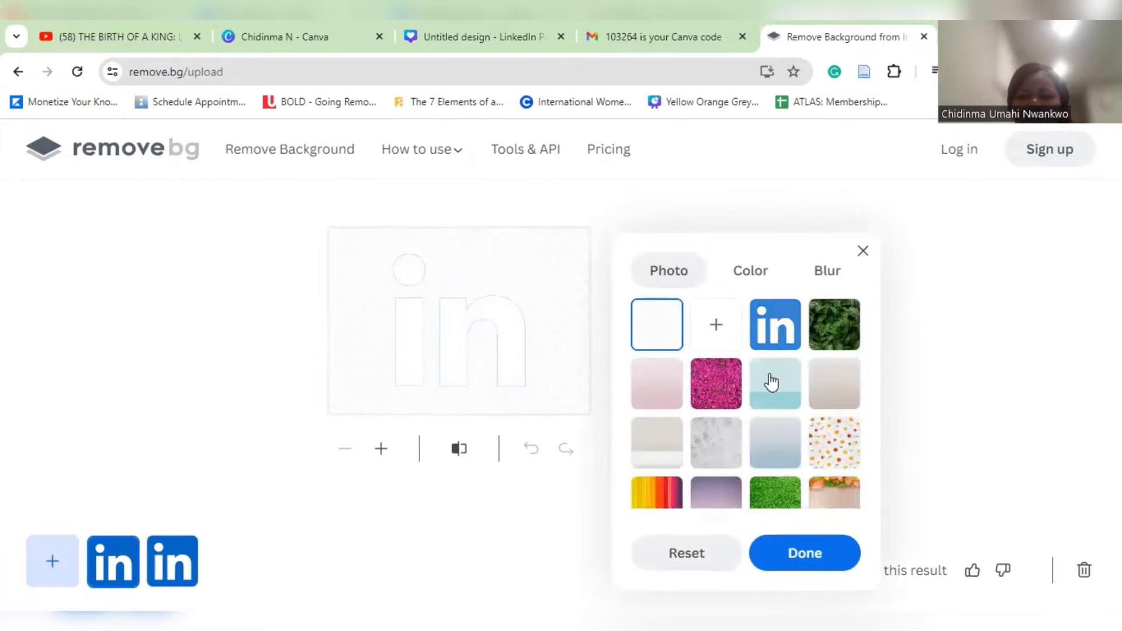
left_click(701, 456)
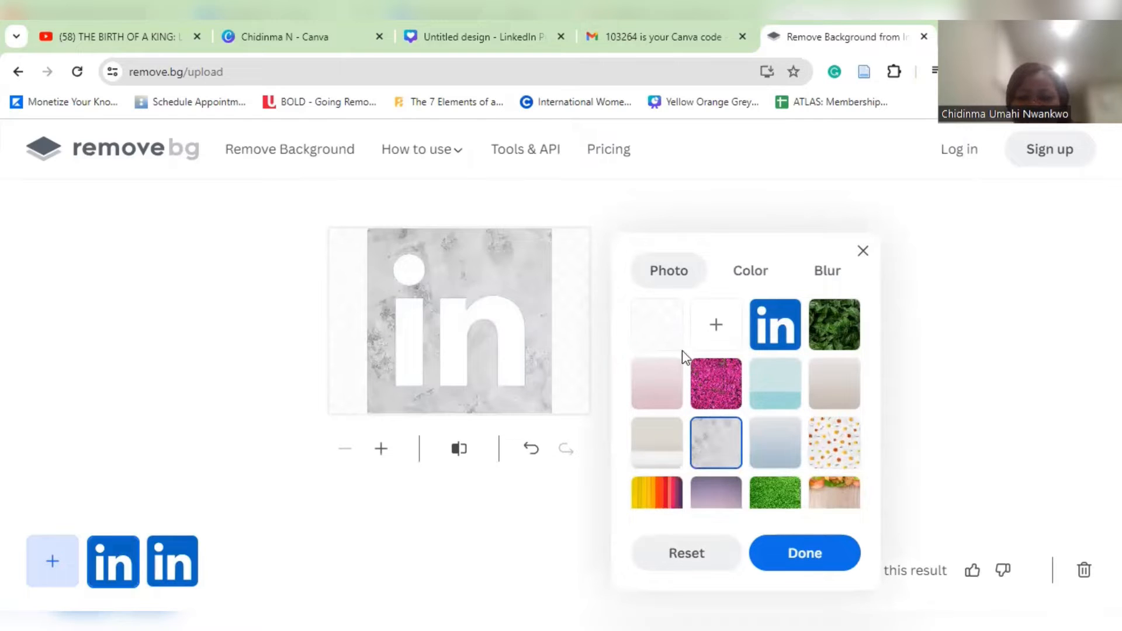
left_click(662, 334)
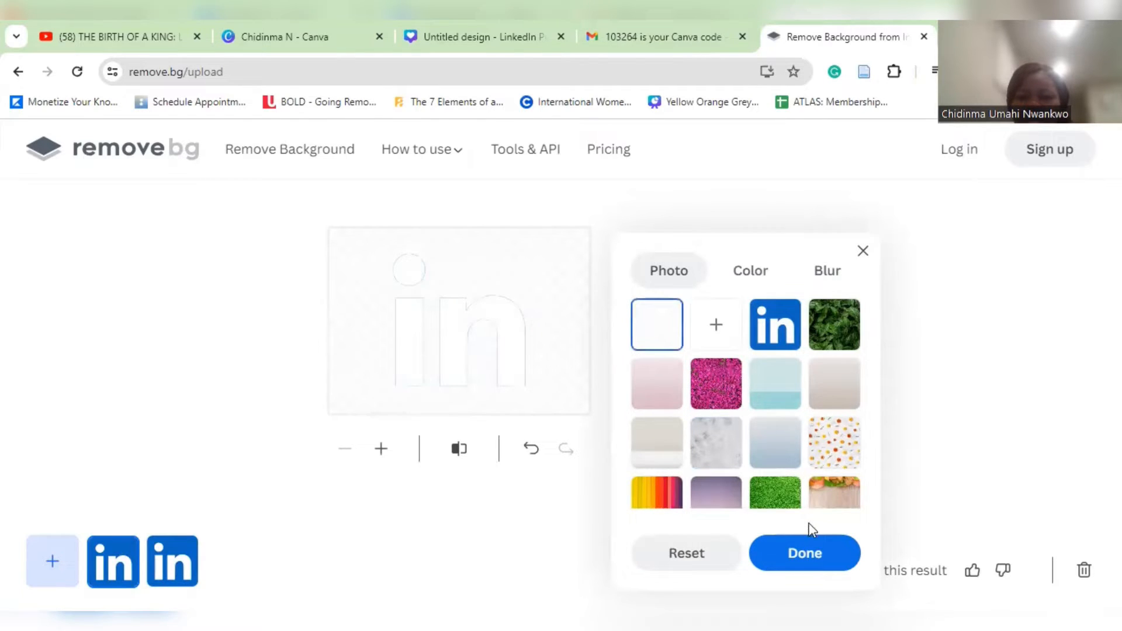
left_click(805, 559)
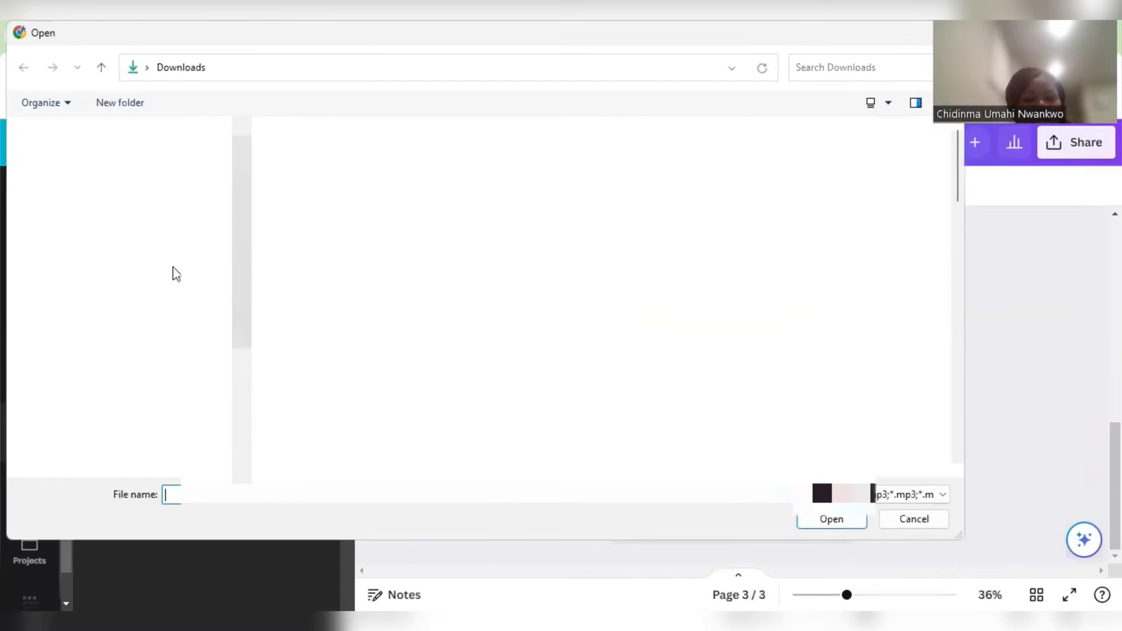
In the Canva design, upload download-removebg-preview (1).png from the Downloads folder.
left_click(145, 240)
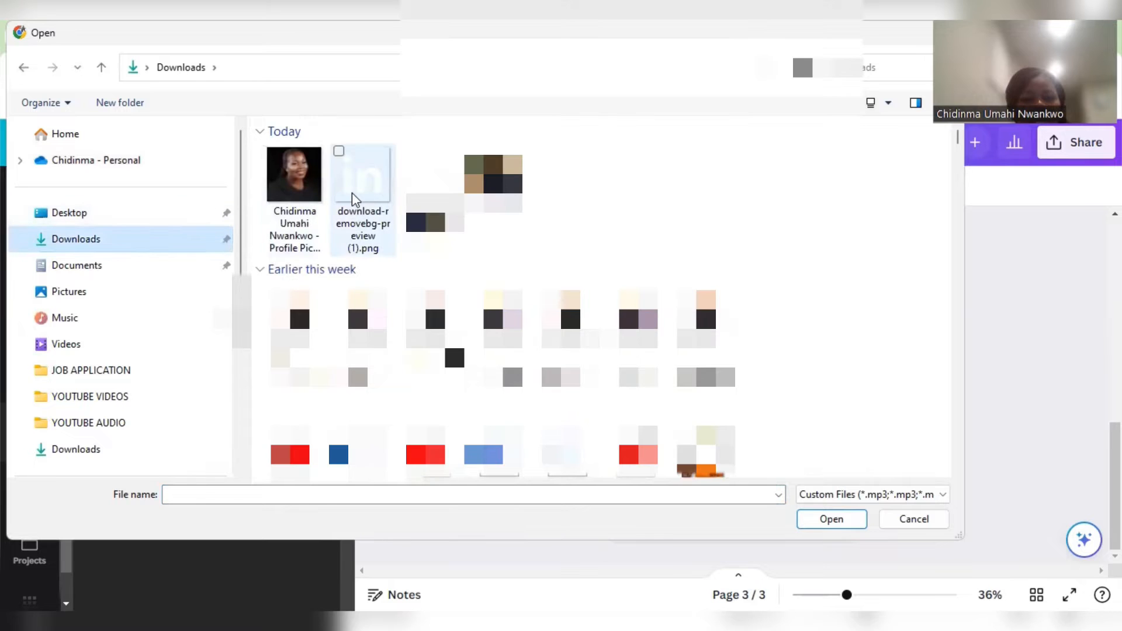
left_click(352, 192)
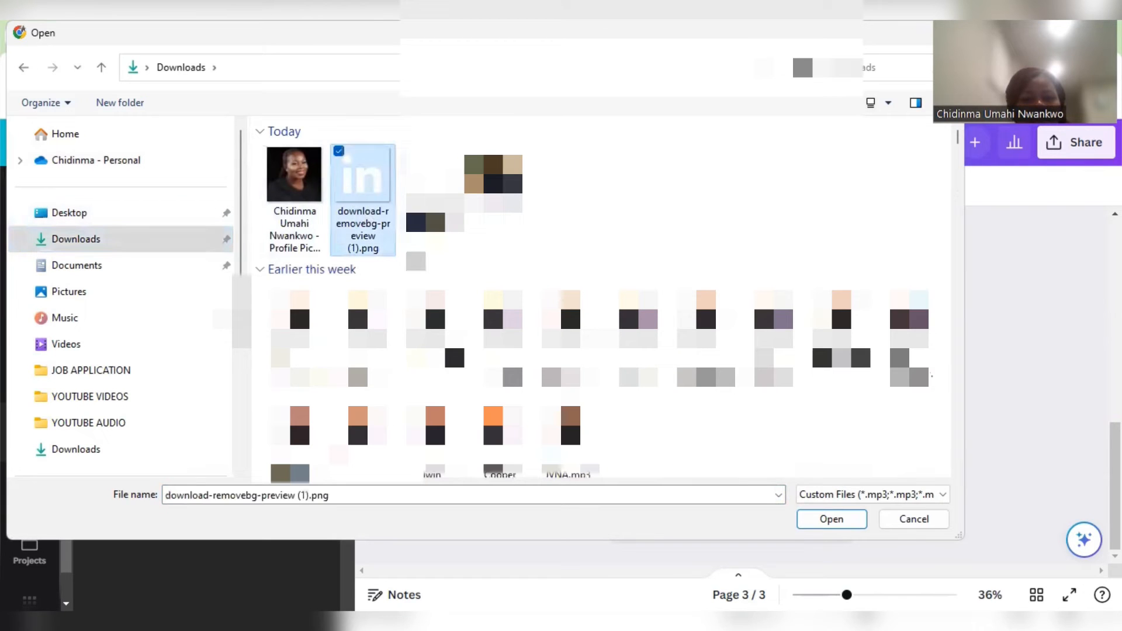
left_click(831, 519)
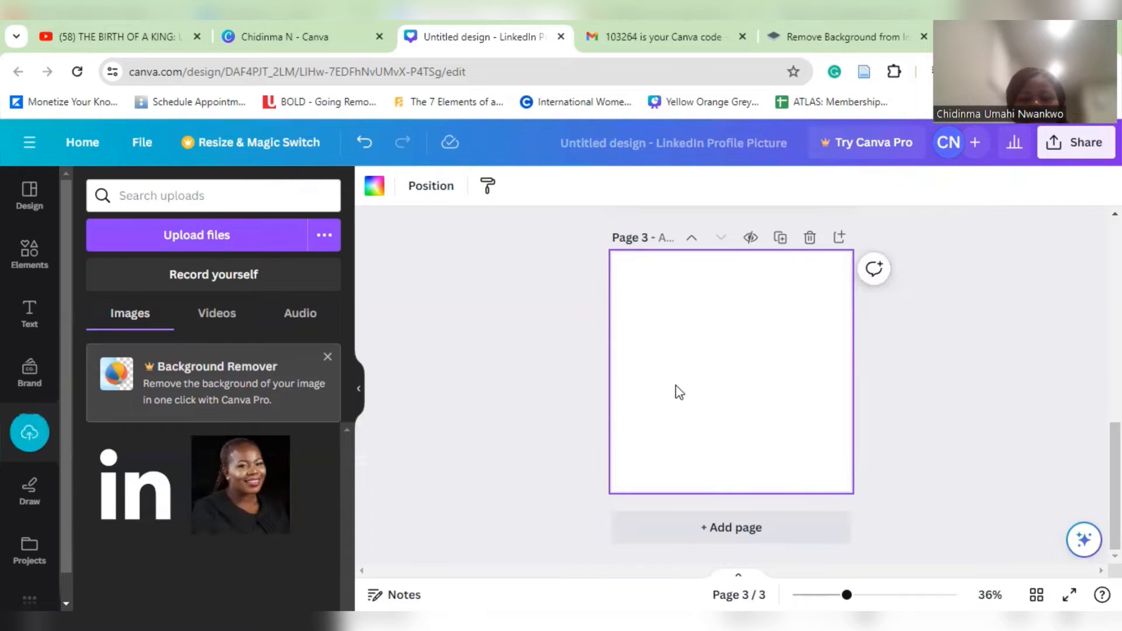
Search the design elements for "flower background".
left_click(29, 268)
left_click(152, 193)
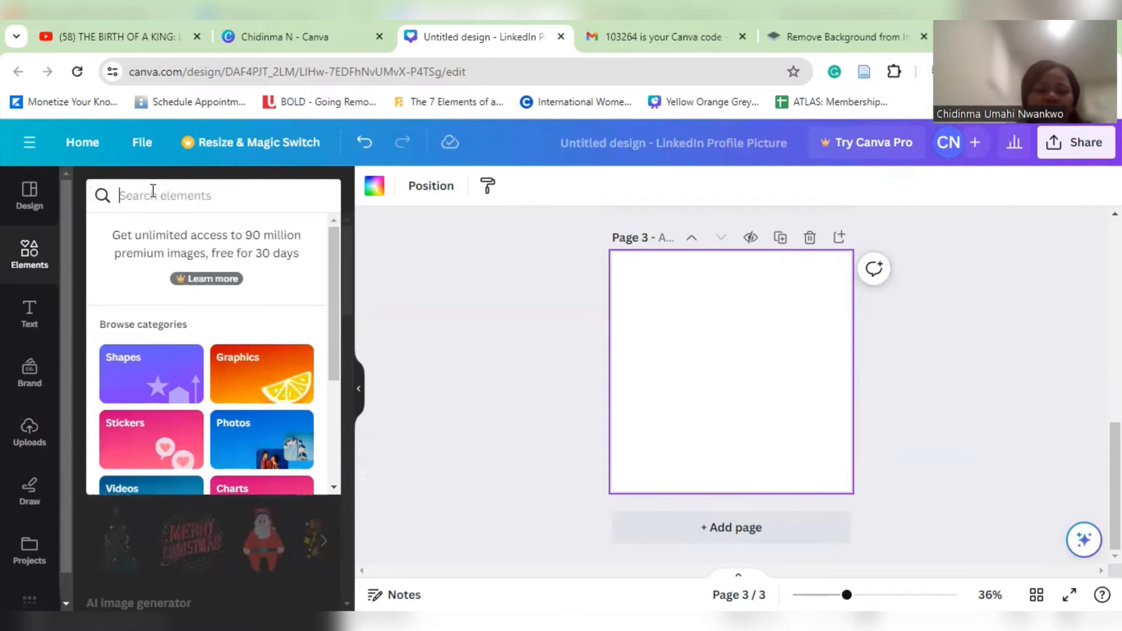
type("flowe")
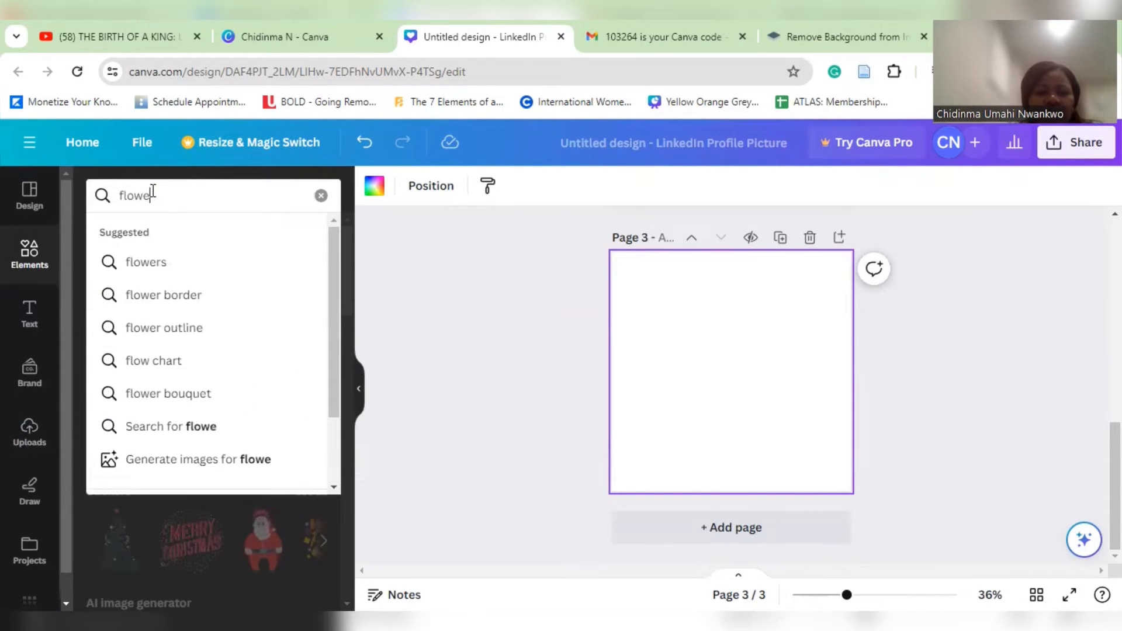
type("r bac")
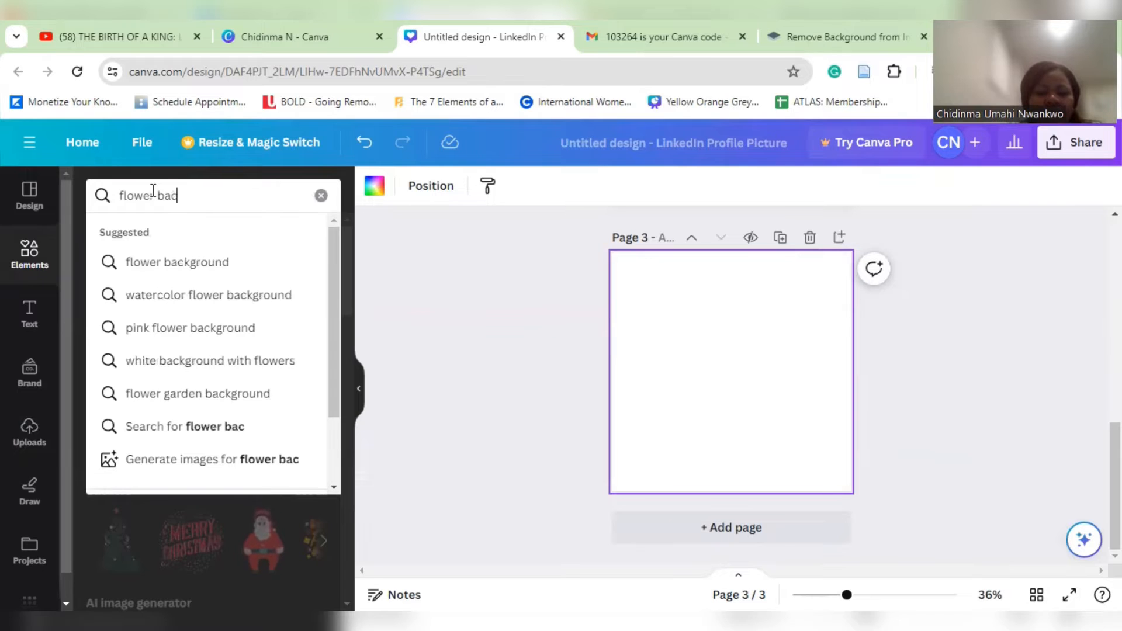
type("kg")
left_click(177, 262)
Add the free pale blue photo bordered with small white flowers to page 3 and enlarge it from its corners to cover the page.
scroll(231, 373, "down", 5)
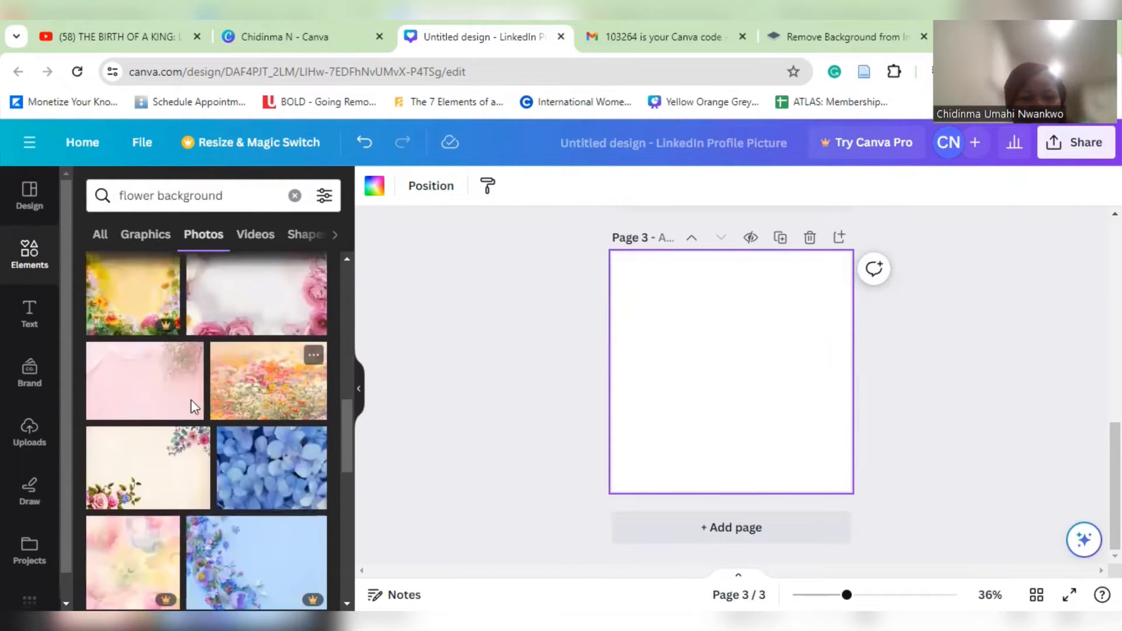
scroll(254, 357, "up", 3)
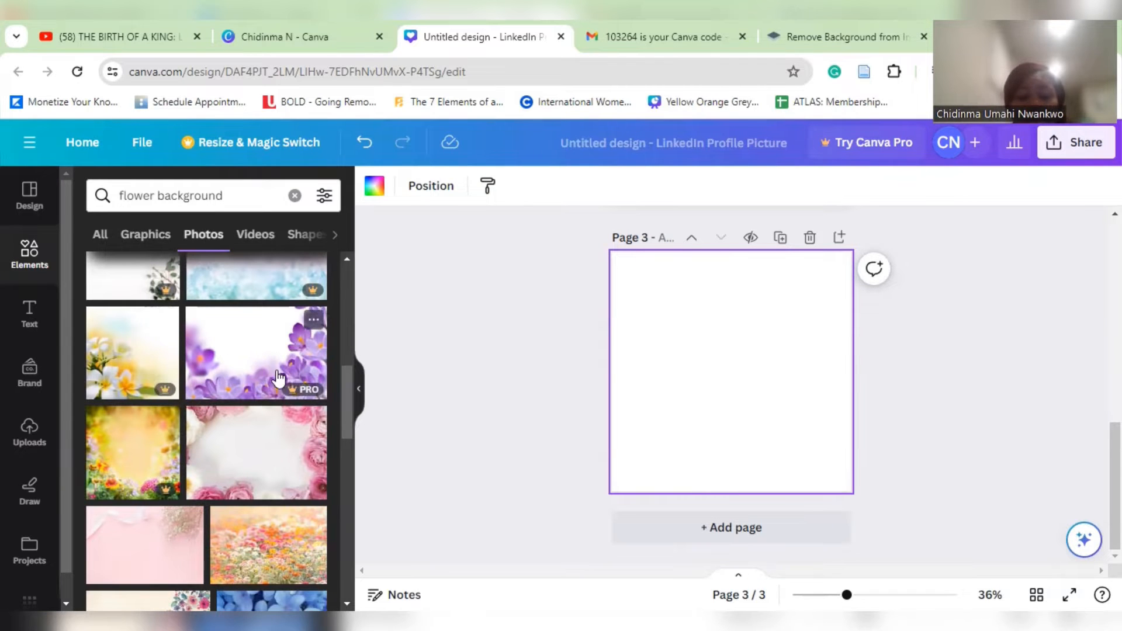
scroll(257, 371, "down", 3)
scroll(257, 371, "down", 8)
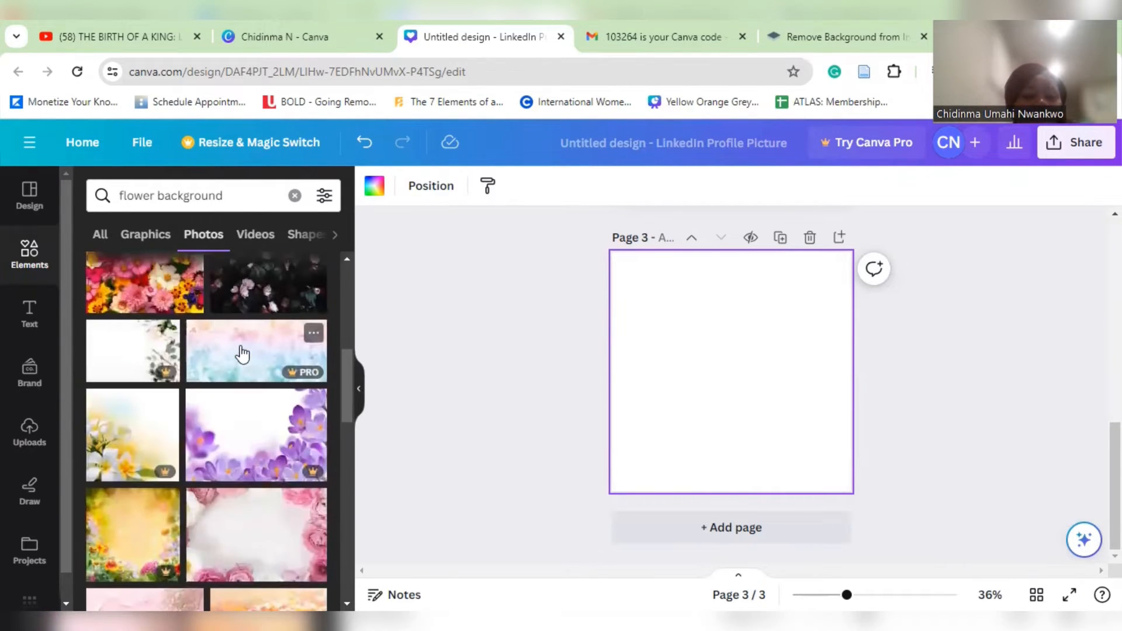
scroll(245, 354, "up", 5)
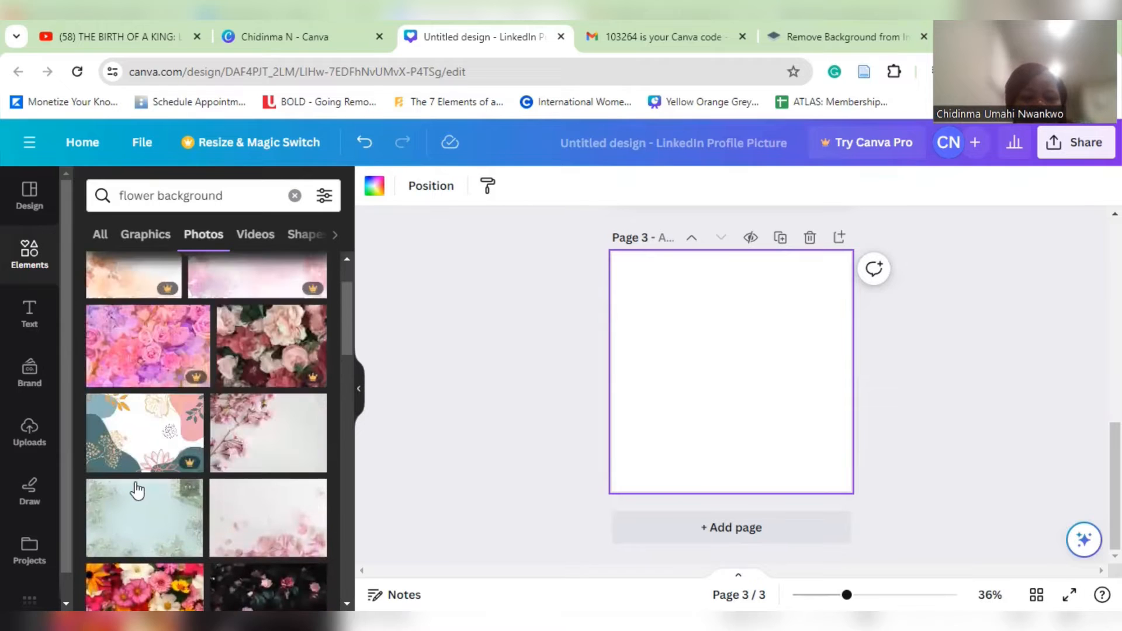
left_click(137, 522)
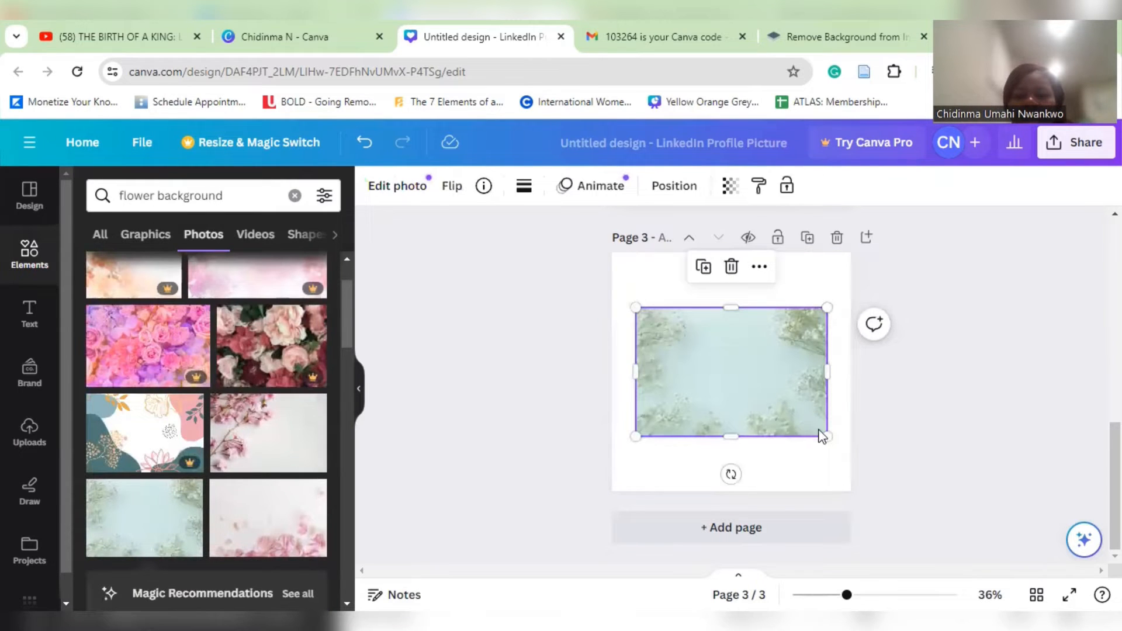
left_click_drag(828, 434, 957, 524)
left_click_drag(637, 308, 528, 182)
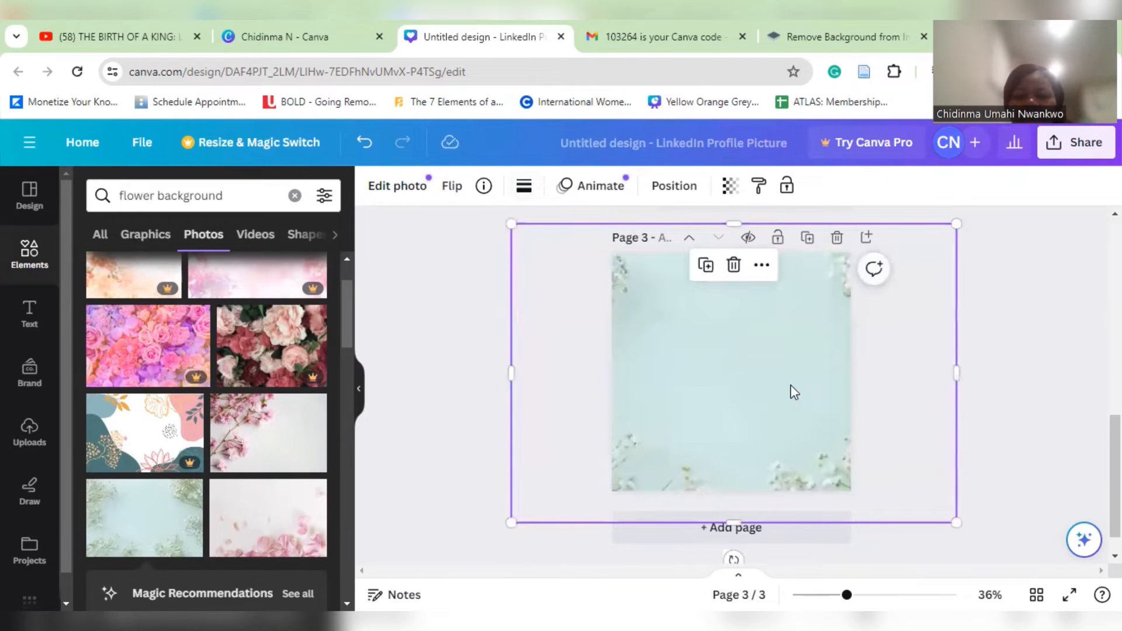
left_click(1021, 287)
left_click(723, 379)
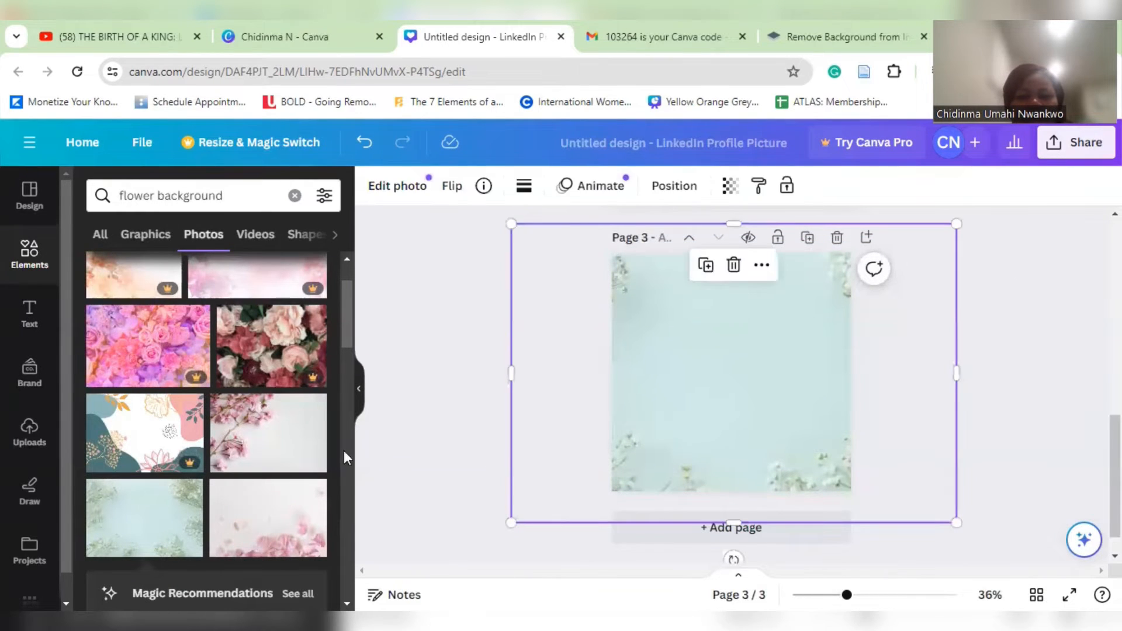
left_click(439, 430)
Place the uploaded white LinkedIn logo on the floral background of page 3 and enlarge it slightly from two corners.
left_click(29, 311)
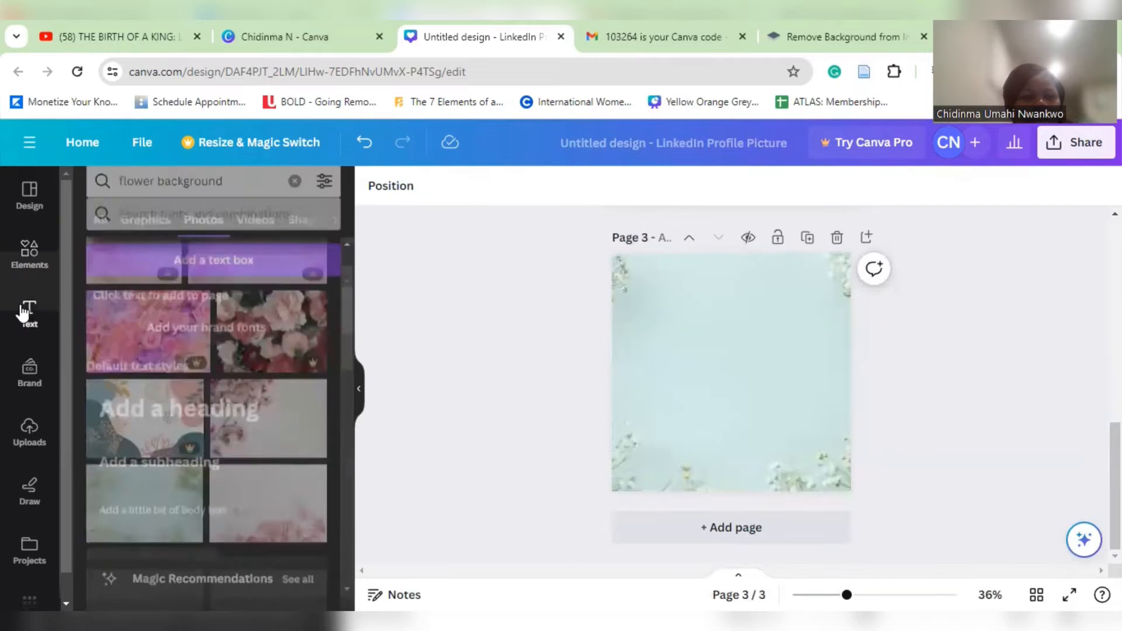
left_click(29, 250)
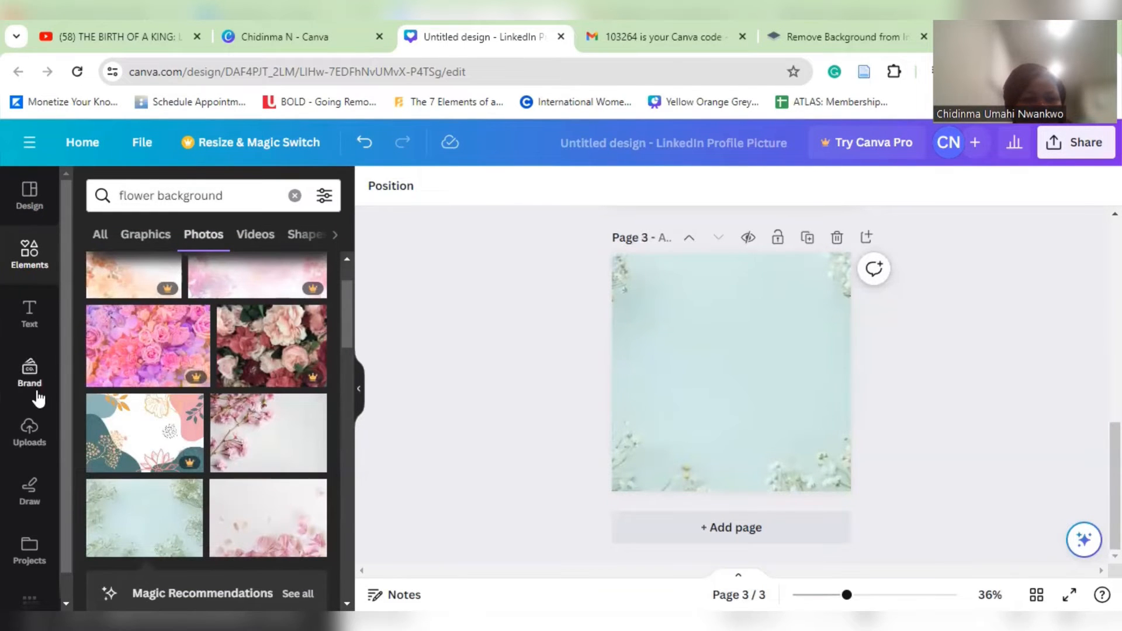
left_click(35, 436)
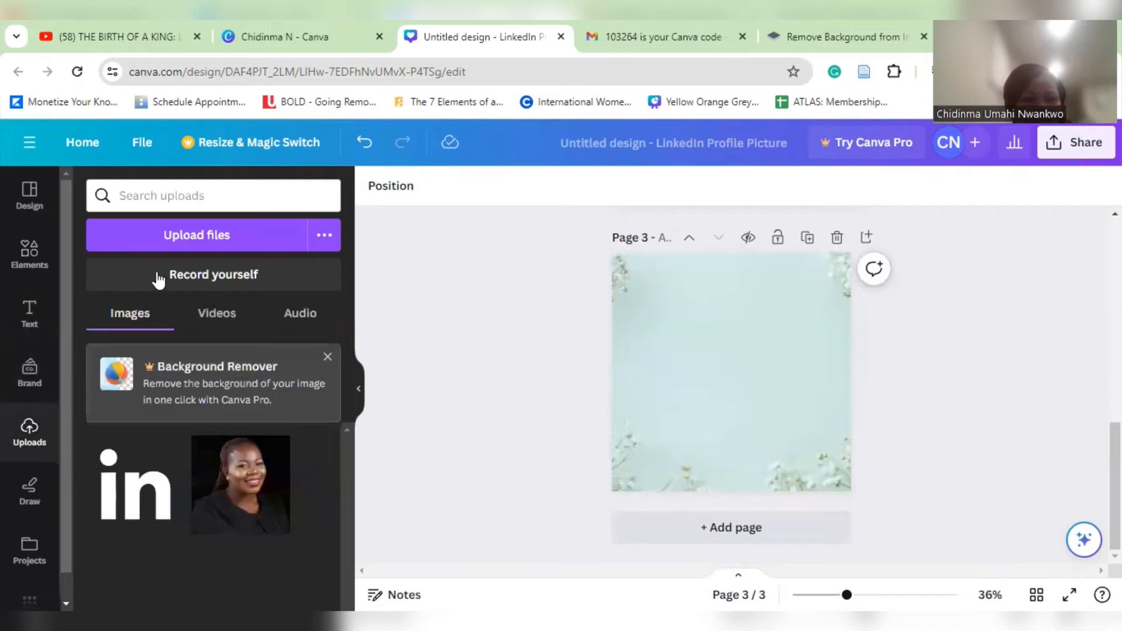
left_click(134, 485)
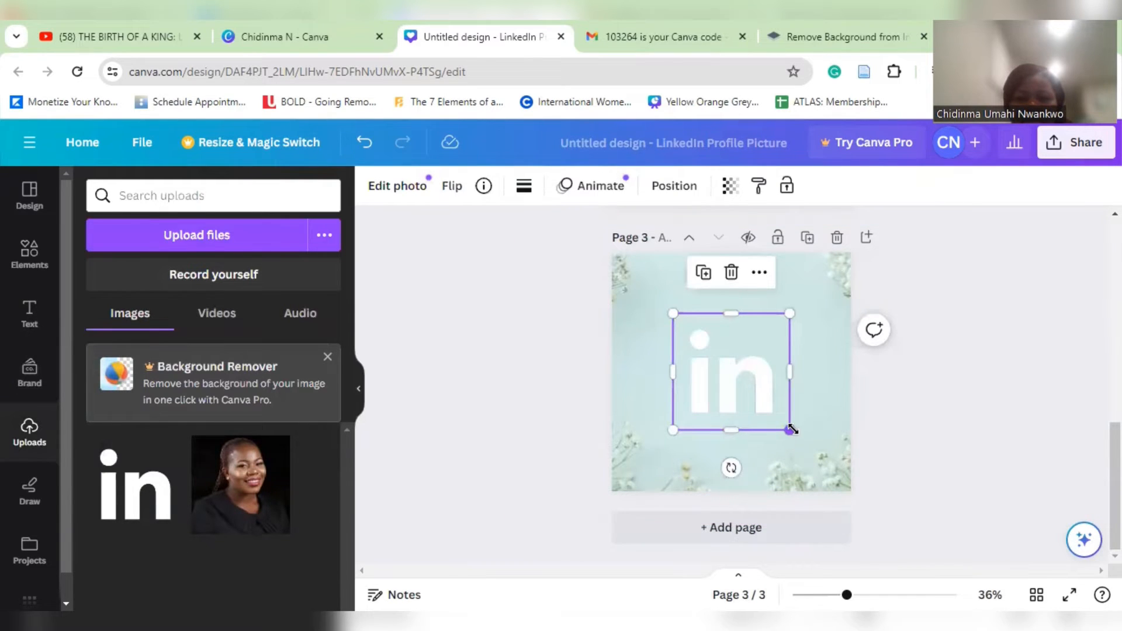
left_click_drag(790, 430, 795, 435)
left_click_drag(672, 312, 663, 303)
left_click(998, 313)
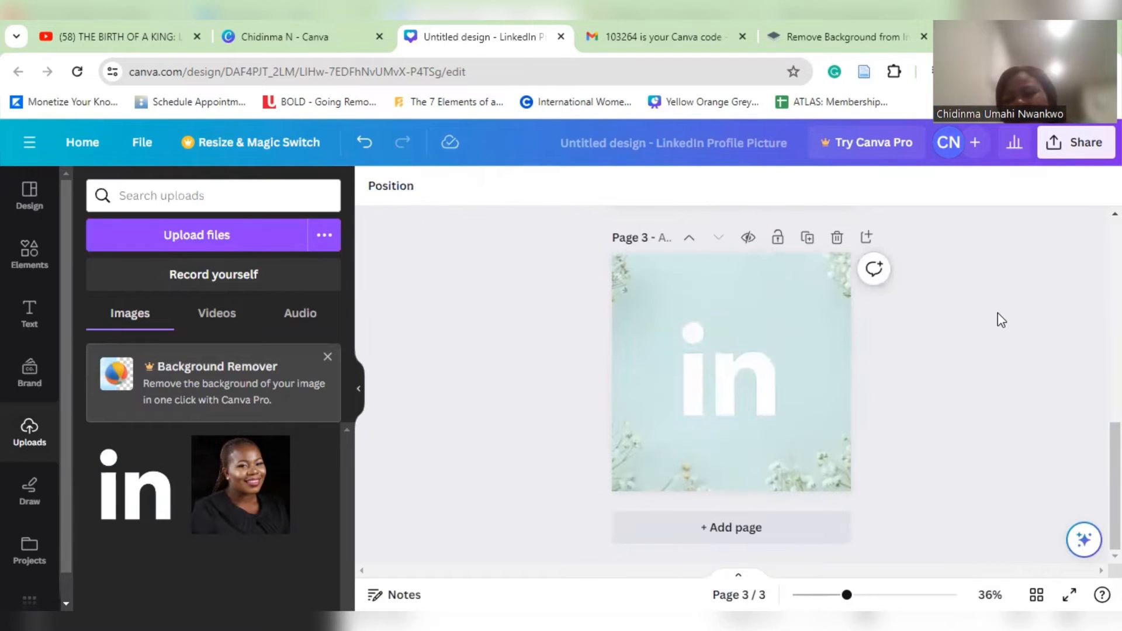
Move the portrait on page 2 partly past the page's right edge and open the Frames collection by searching elements for "frames".
scroll(987, 353, "up", 5)
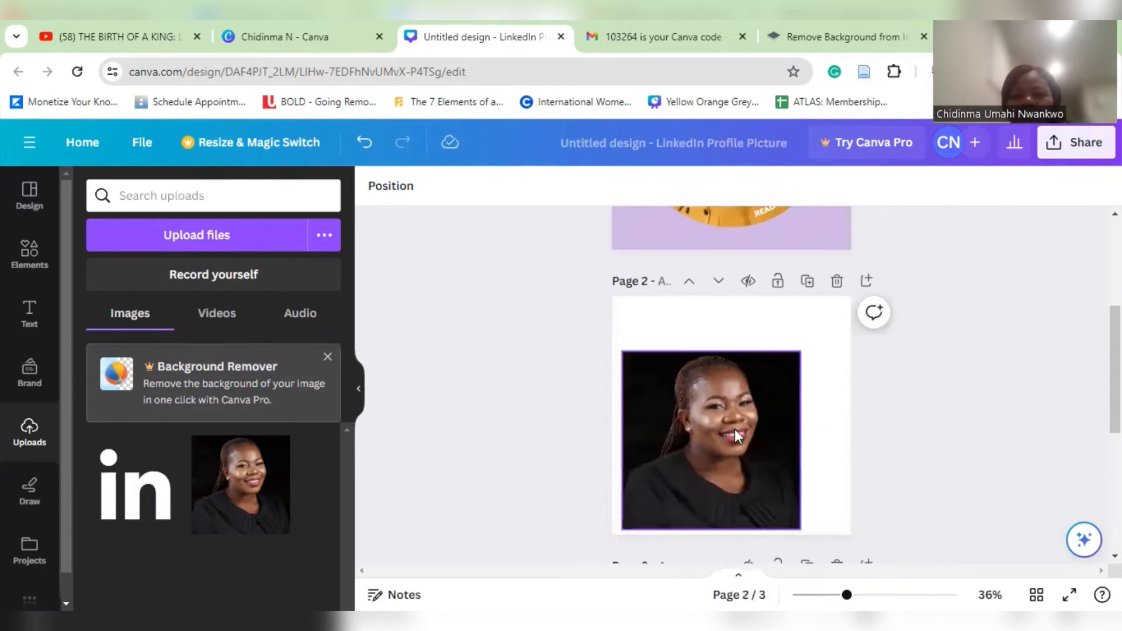
left_click_drag(724, 434, 840, 437)
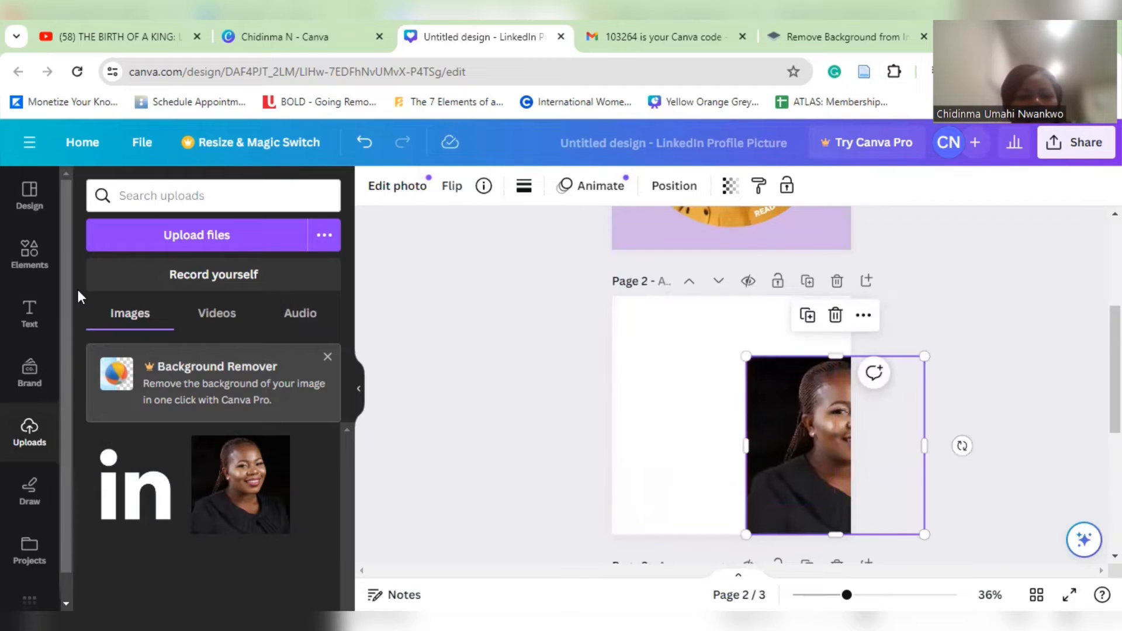
left_click(29, 254)
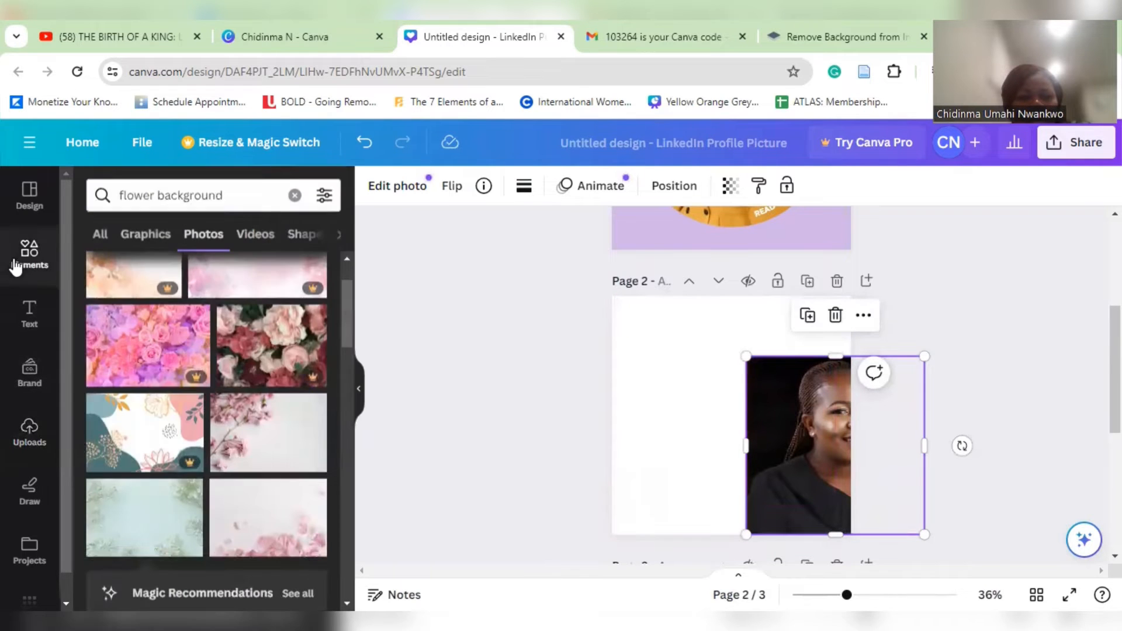
left_click(295, 196)
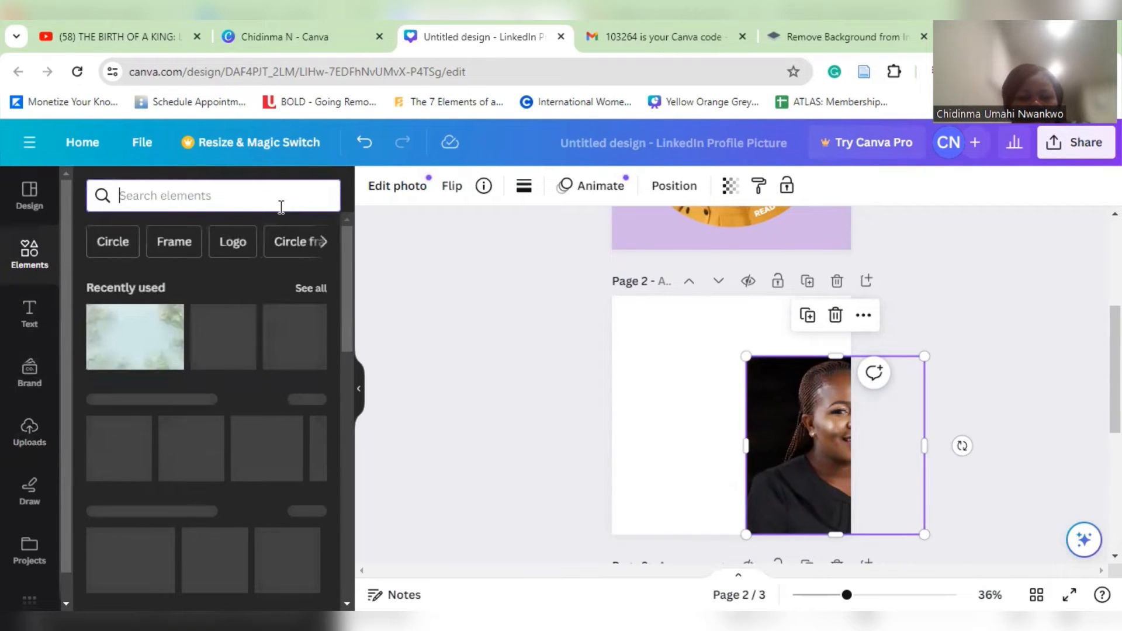
type("fra")
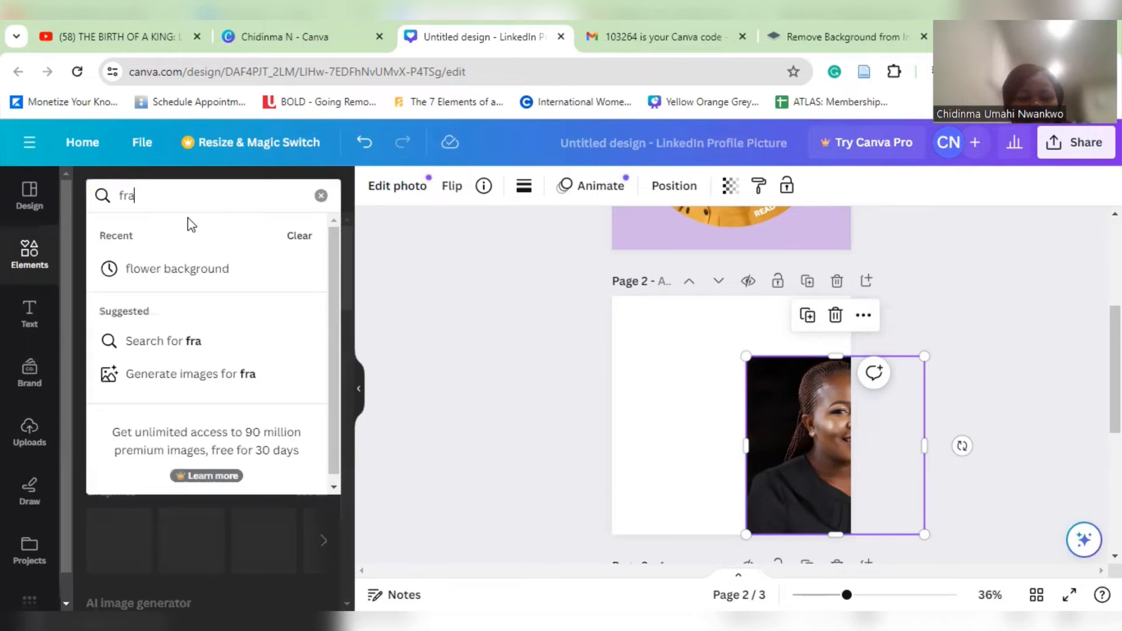
type("mes")
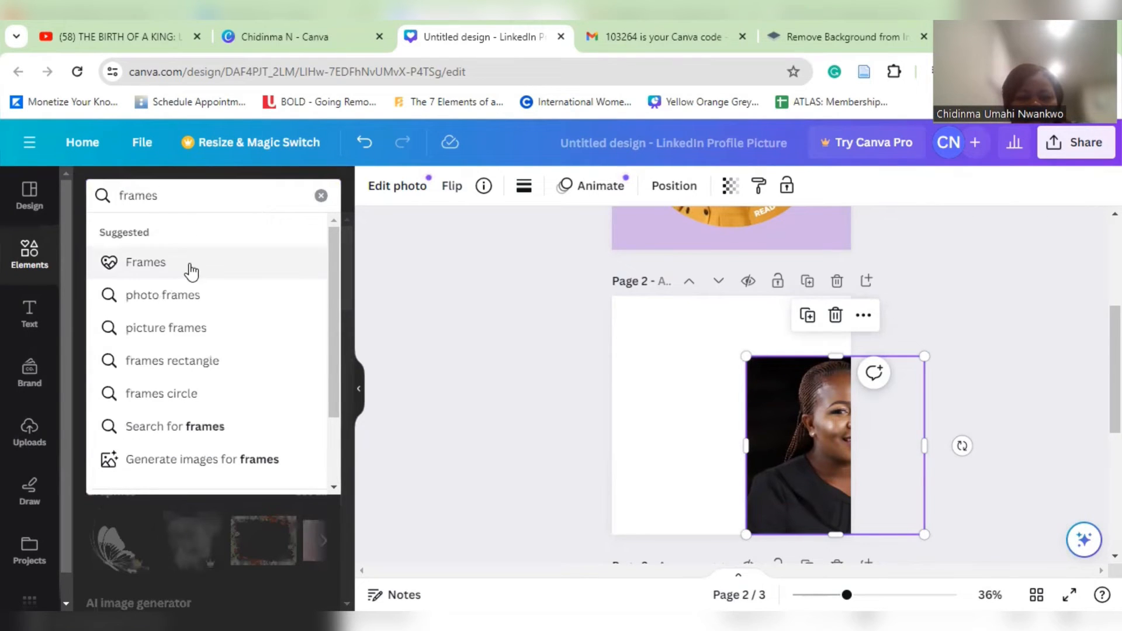
left_click(190, 269)
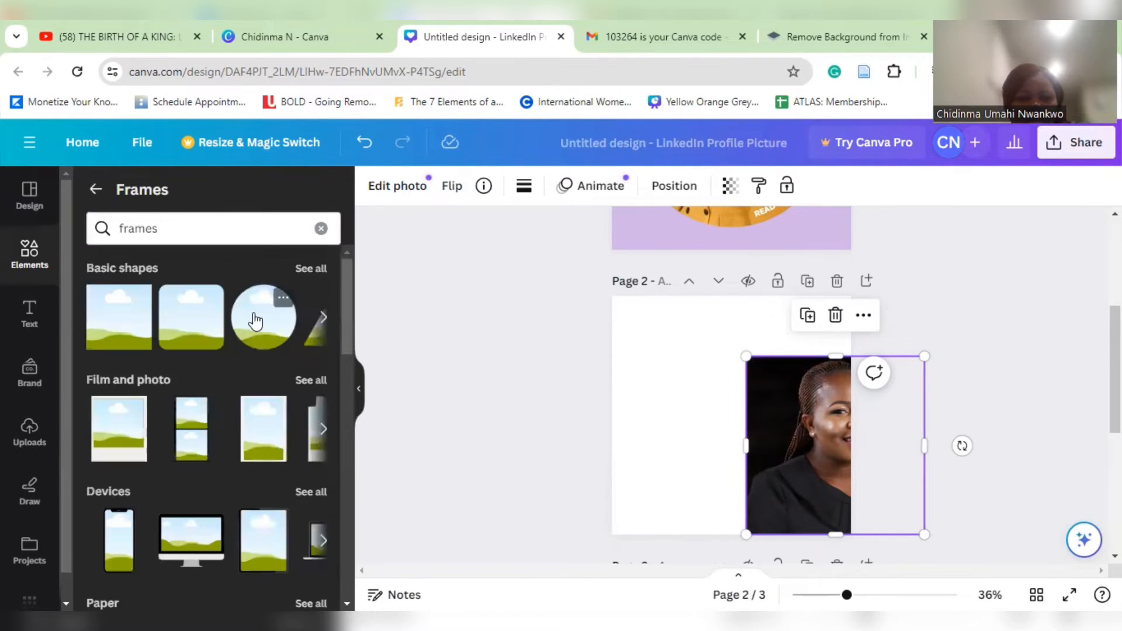
Add a circular frame to page 2, enlarge it from its corners to nearly page width, and centre it on the page.
left_click(255, 321)
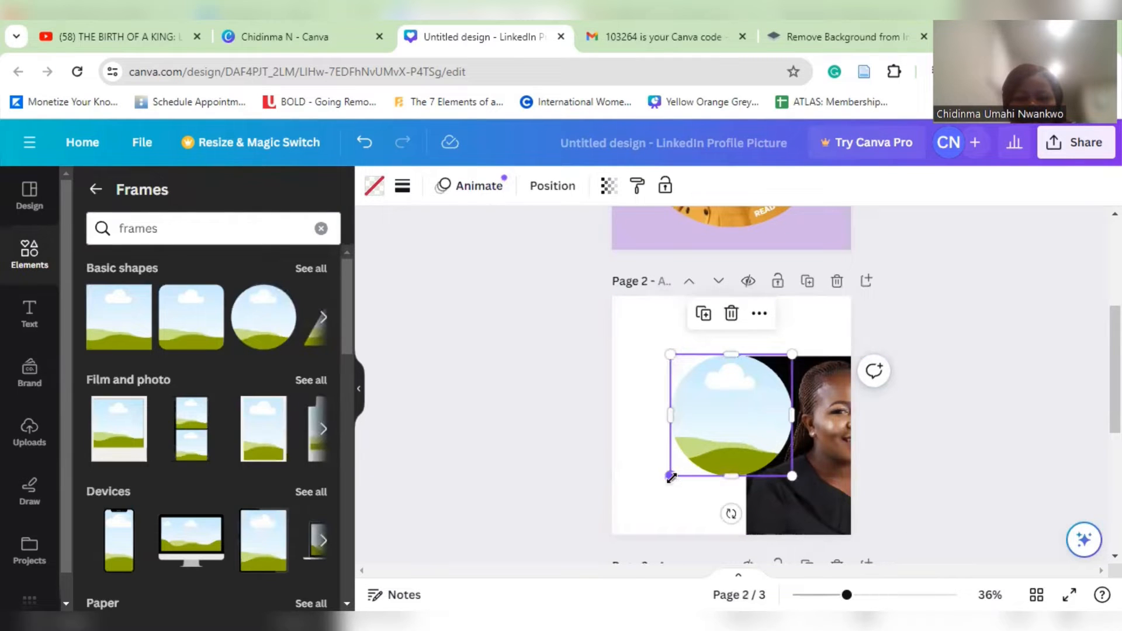
left_click_drag(671, 477, 616, 529)
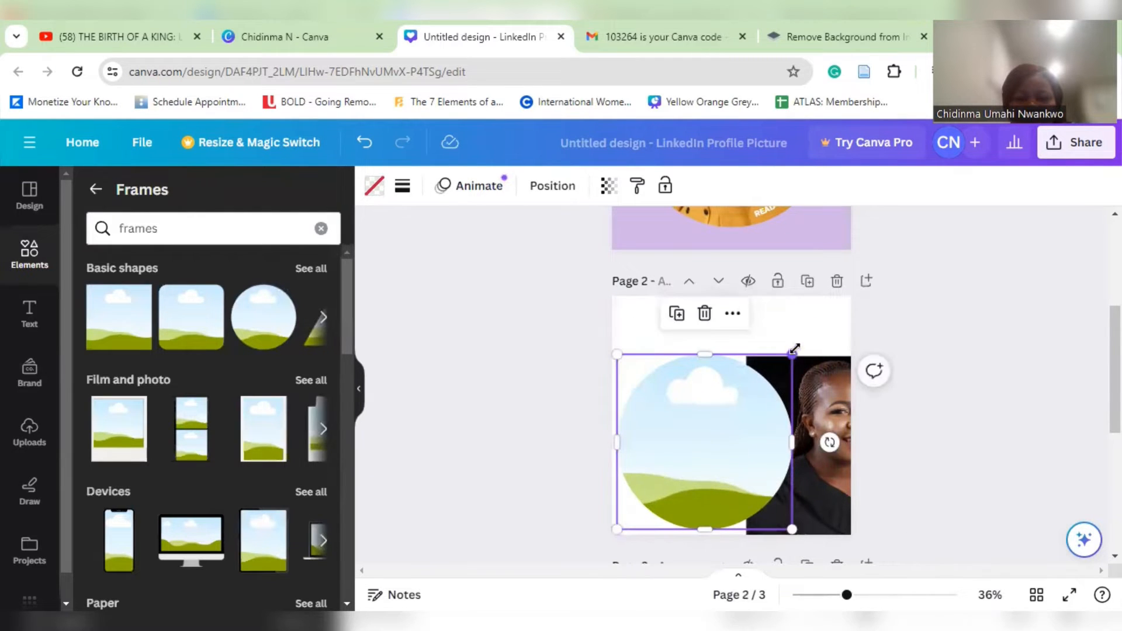
left_click_drag(795, 349, 827, 323)
left_click_drag(729, 406, 742, 387)
Place the portrait photo inside the circular frame on page 2 so it fills the circle, and deselect it.
left_click(849, 498)
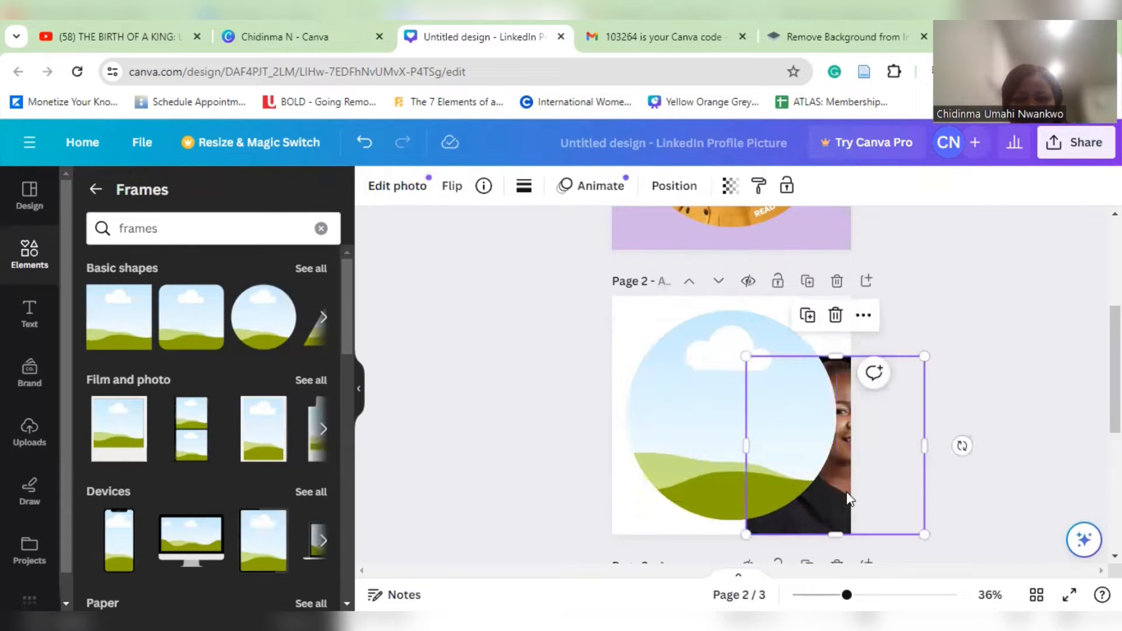
left_click_drag(849, 498, 742, 446)
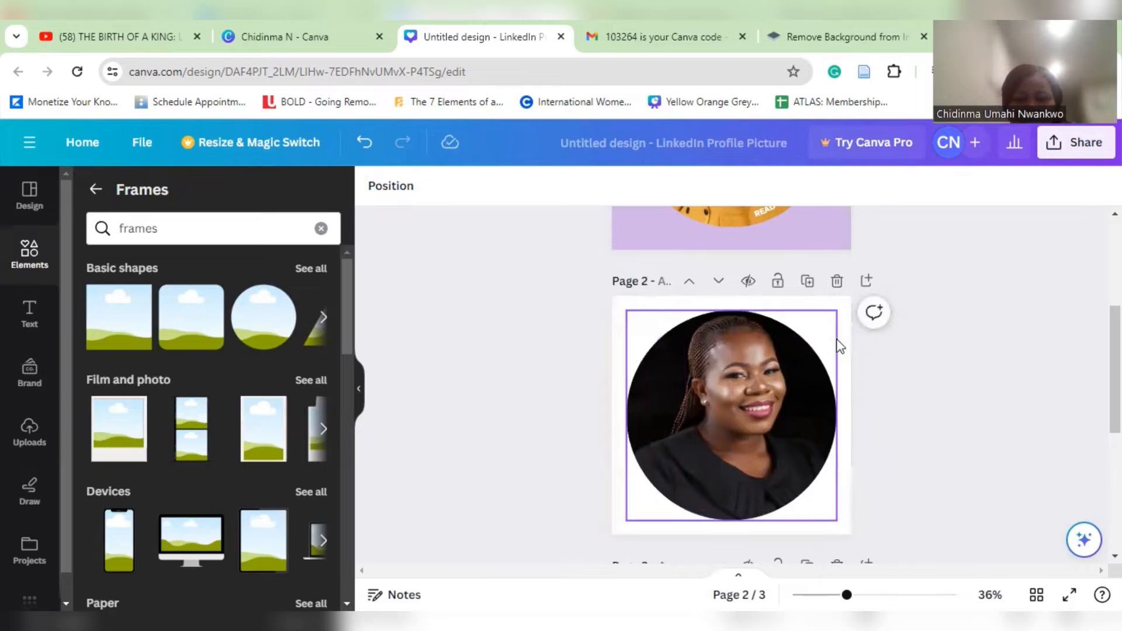
left_click(798, 364)
left_click(874, 390)
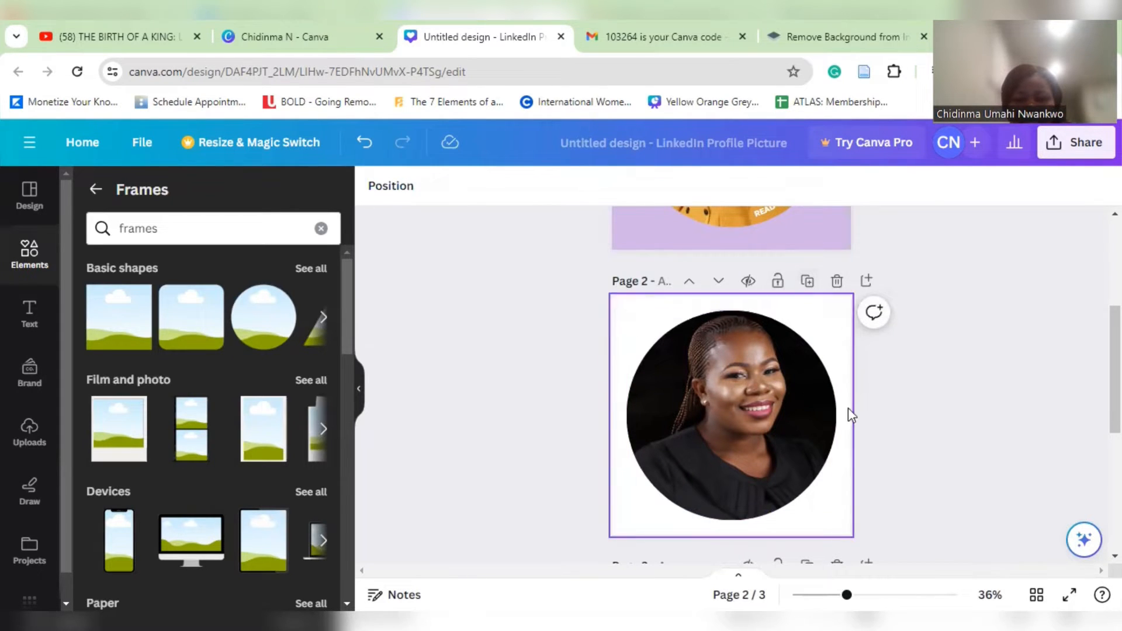
scroll(810, 468, "down", 2)
scroll(801, 367, "up", 4)
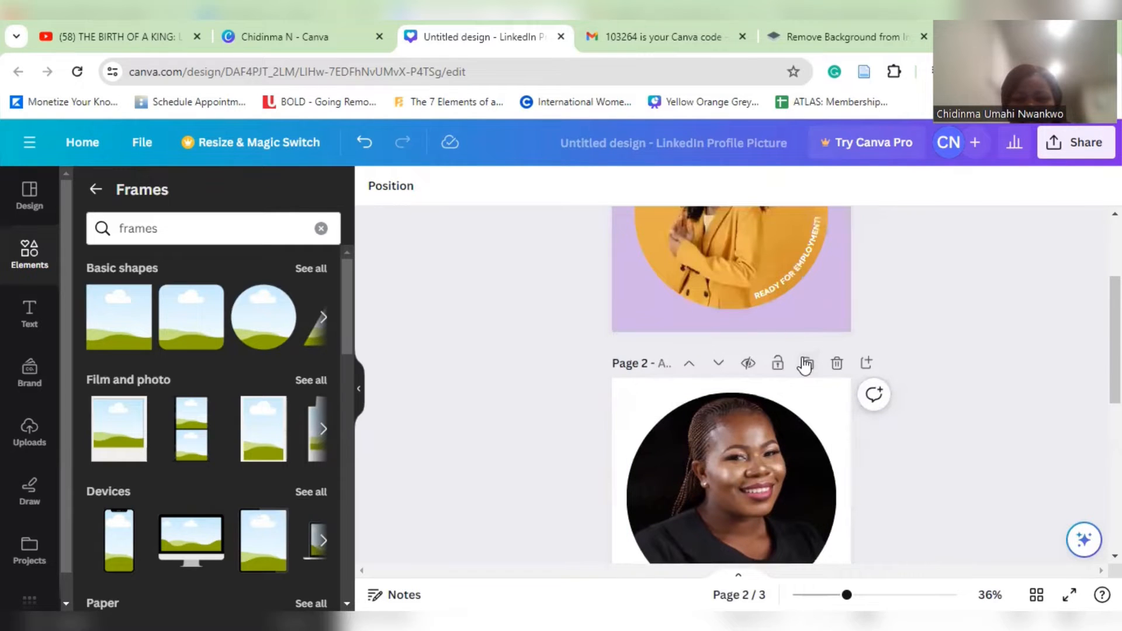
Duplicate page 2 and clear the framed portrait off the copy so the new page 3 is empty.
left_click(805, 364)
left_click(784, 442)
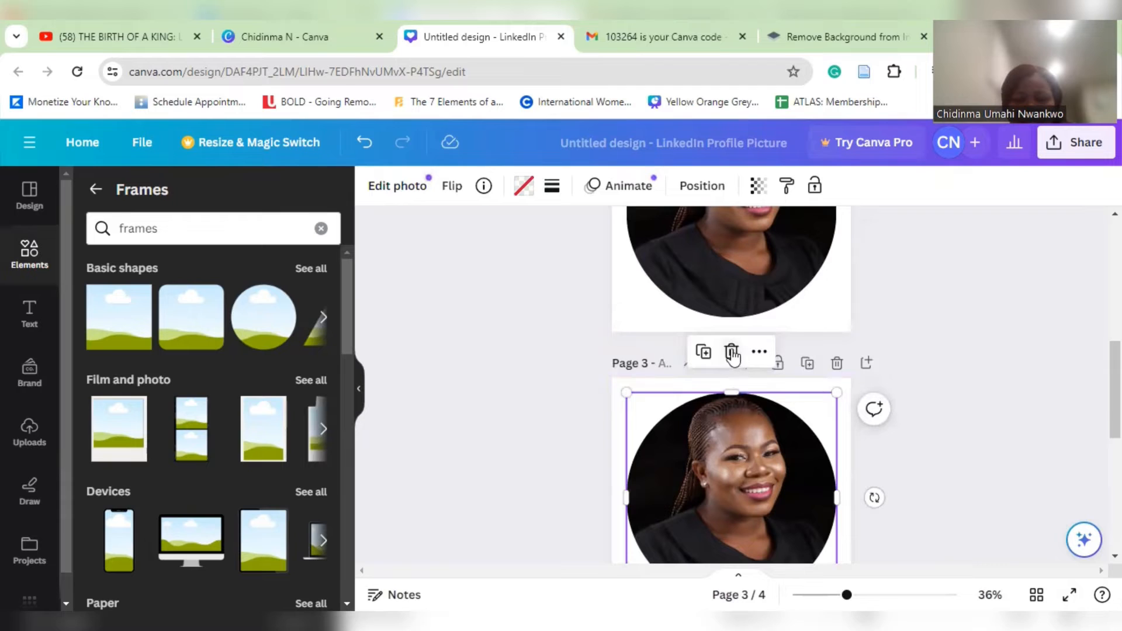
left_click(732, 353)
left_click(731, 357)
left_click(892, 347)
left_click_drag(711, 468, 383, 417)
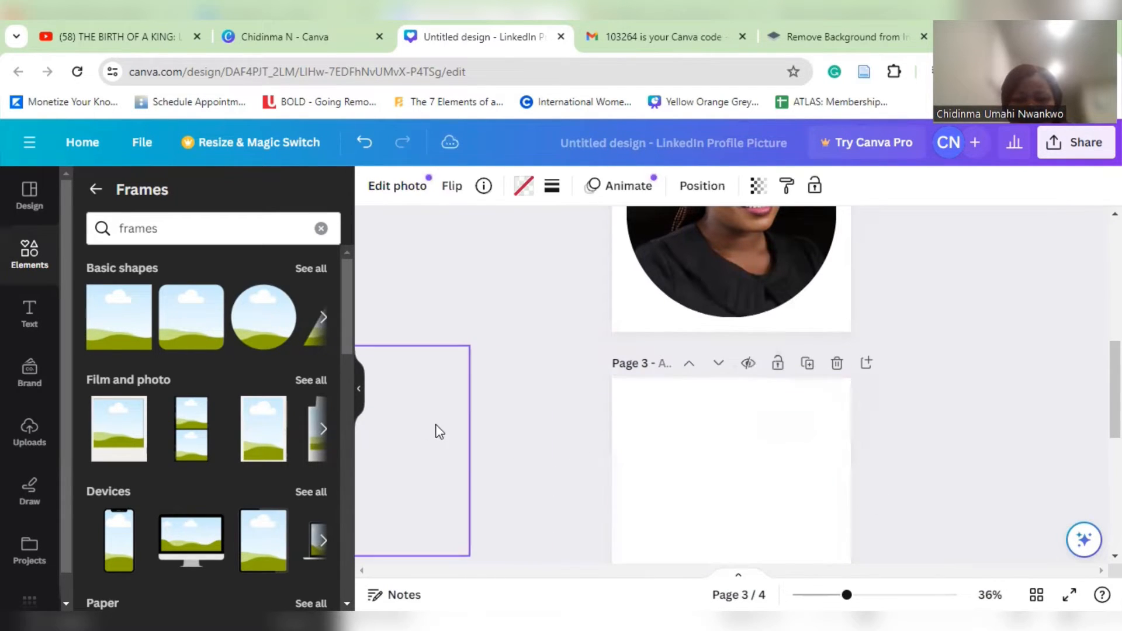
Try yellow and brown photo colours as the page 3 background and settle on the light yellow-orange.
scroll(682, 436, "up", 4)
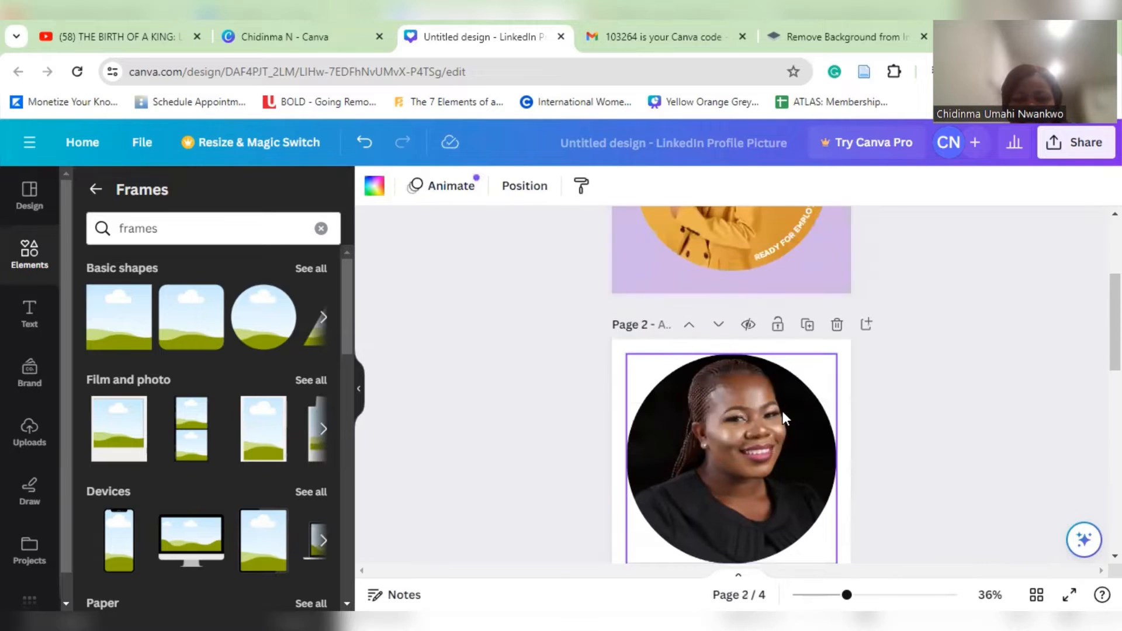
scroll(865, 362, "down", 3)
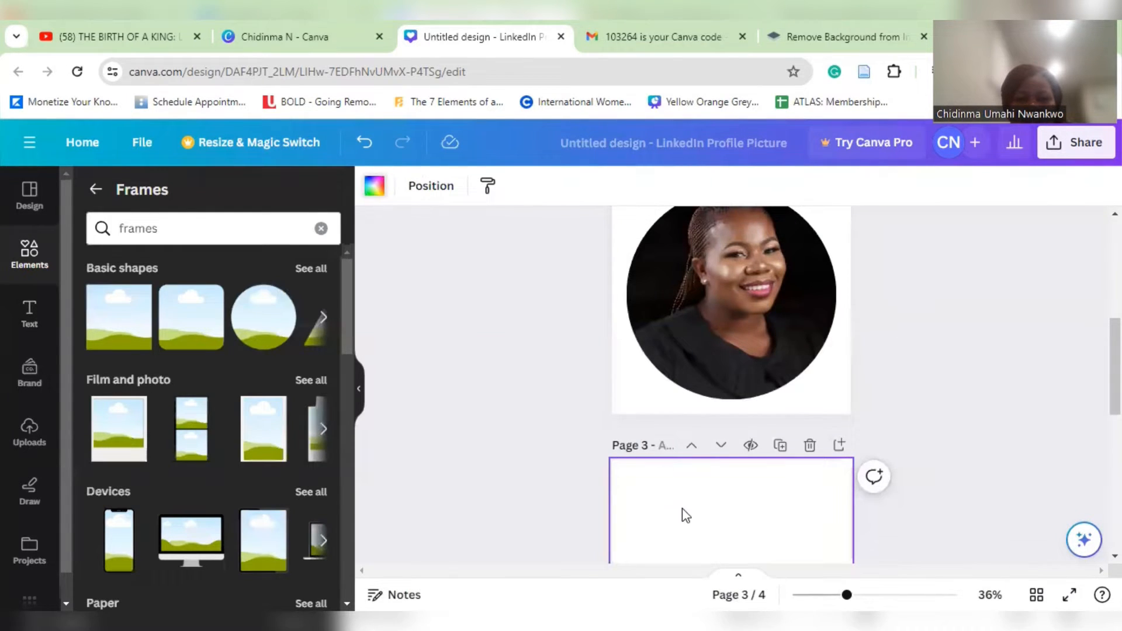
scroll(683, 505, "down", 3)
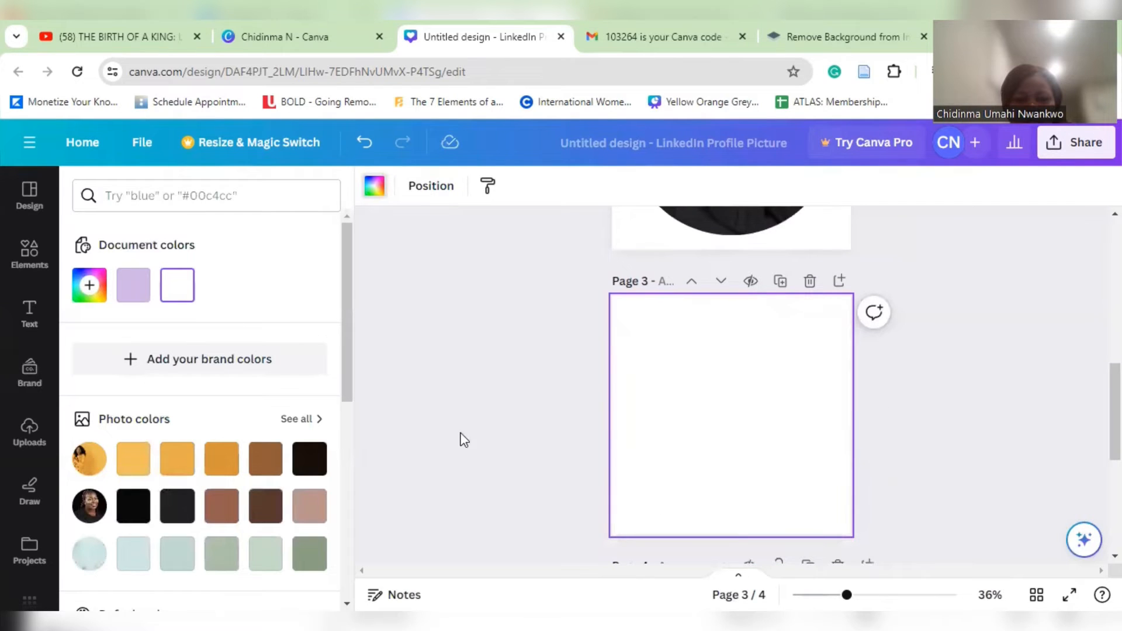
left_click(131, 459)
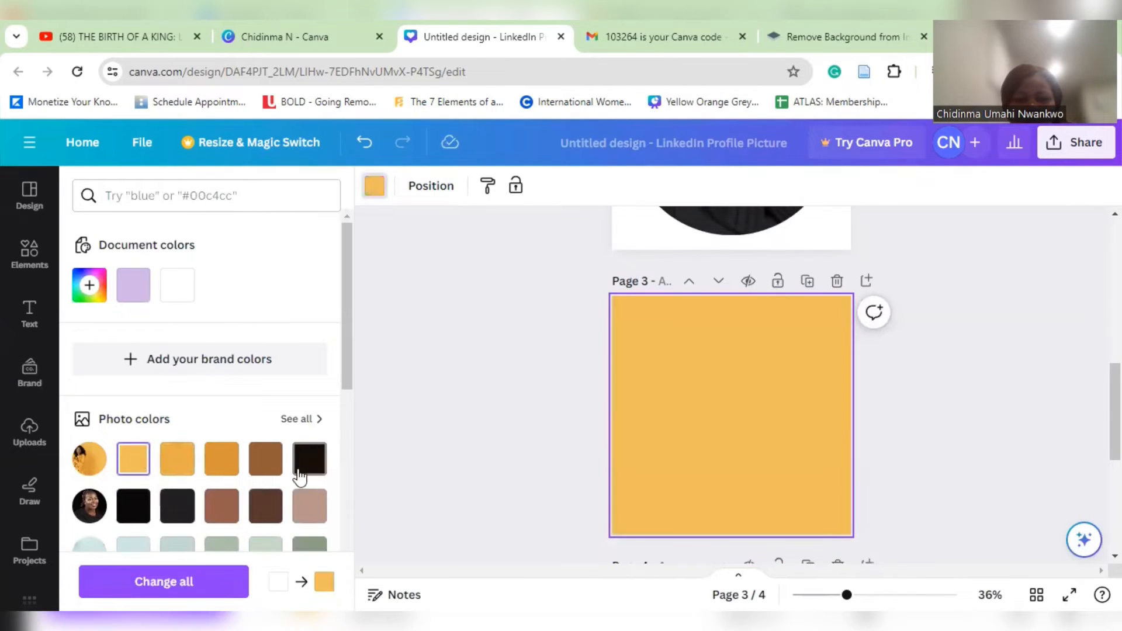
left_click(263, 468)
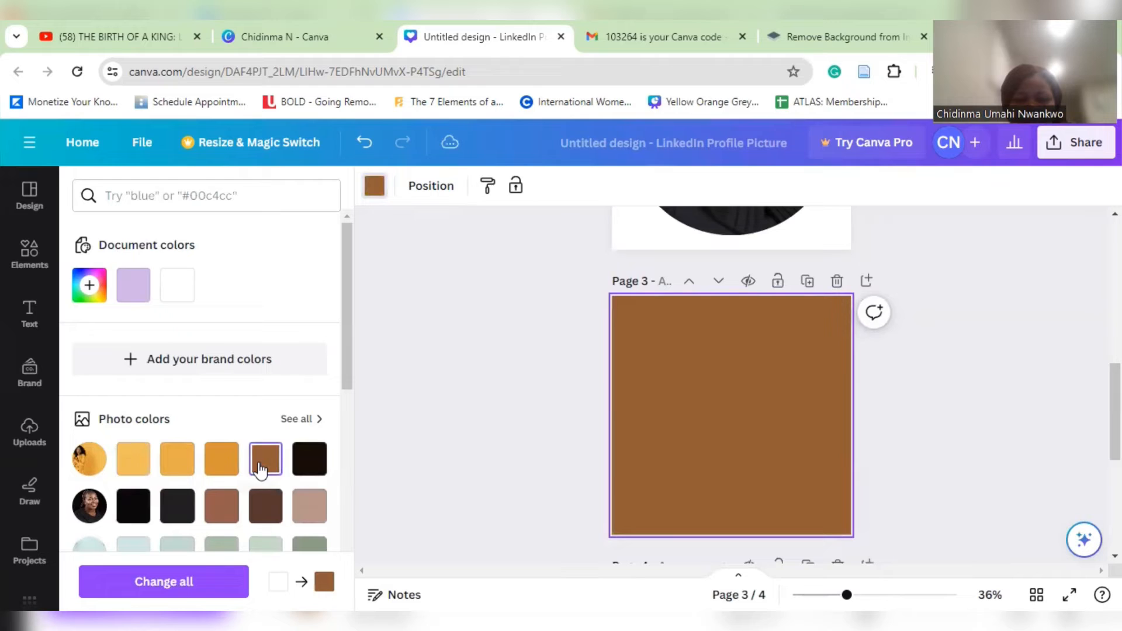
left_click(146, 461)
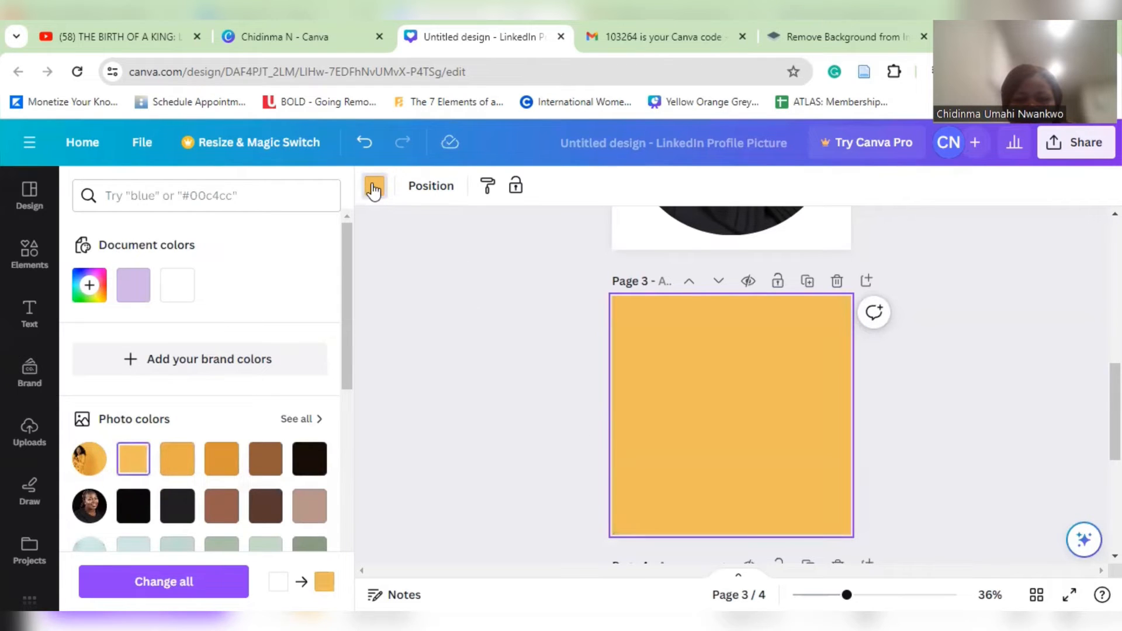
left_click(374, 187)
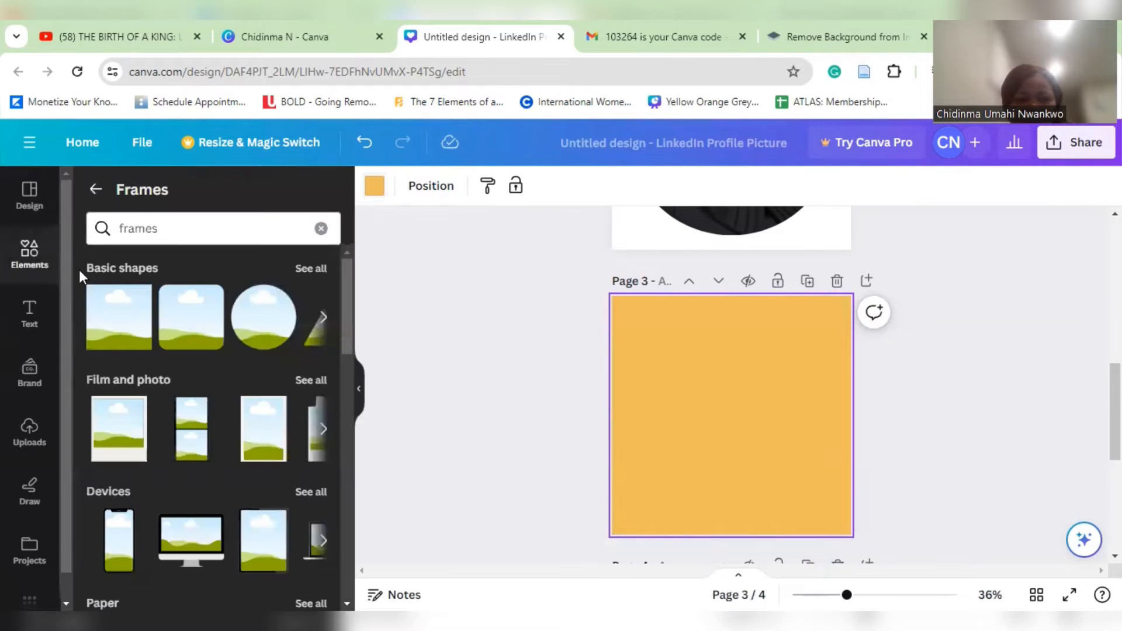
Soften the page 3 background to a paler tan using a custom colour, and deselect the page.
left_click(372, 193)
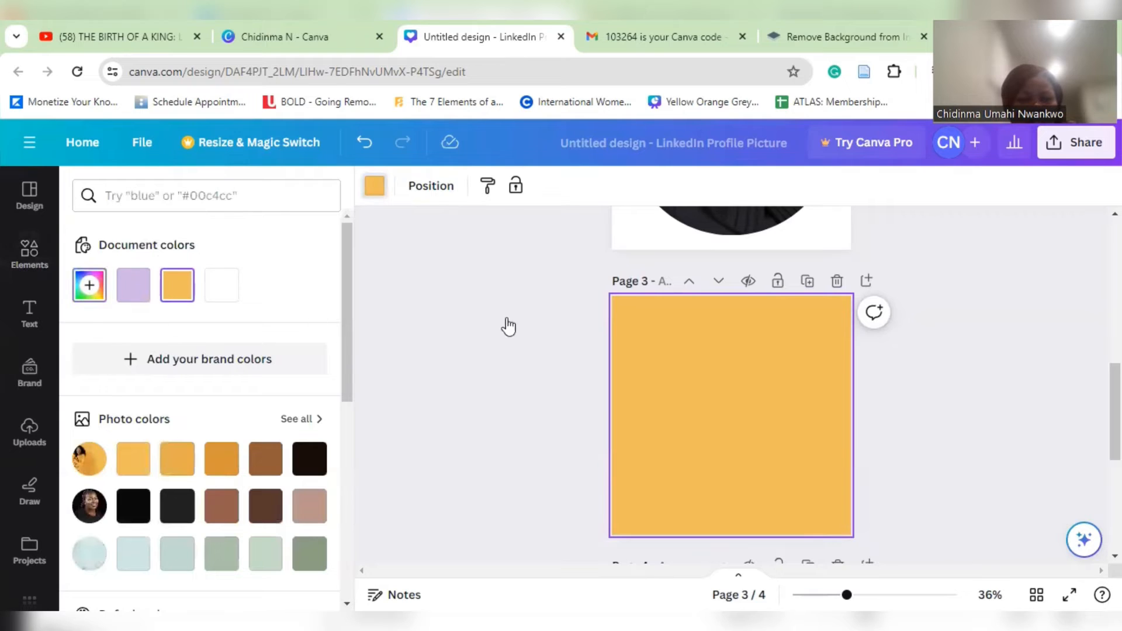
left_click(89, 285)
left_click_drag(226, 368, 175, 369)
left_click(475, 368)
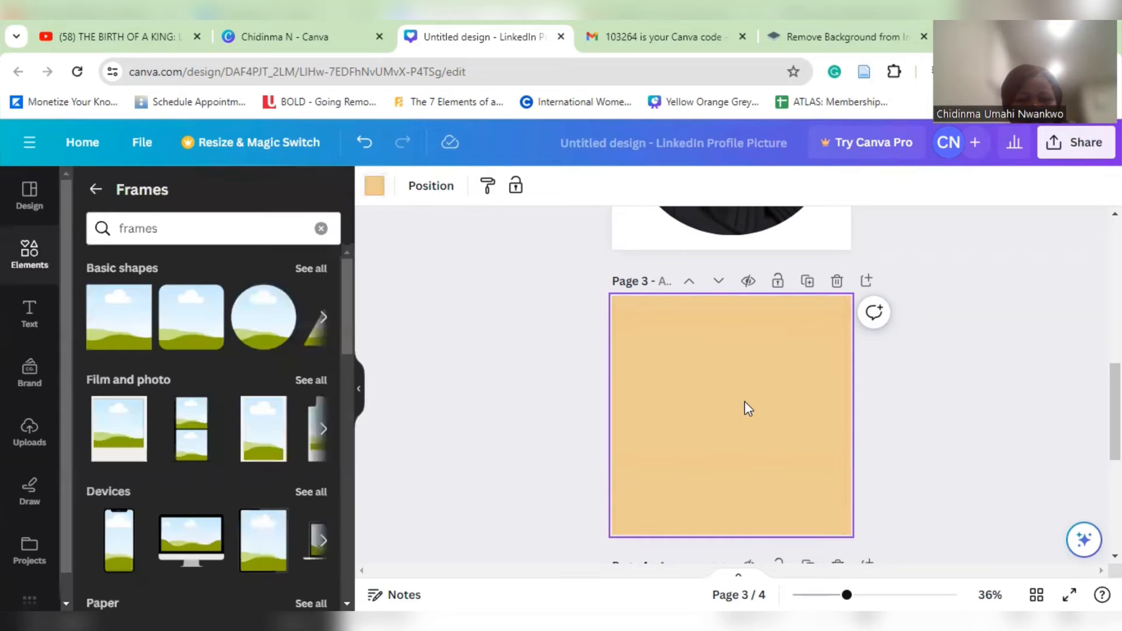
left_click(907, 387)
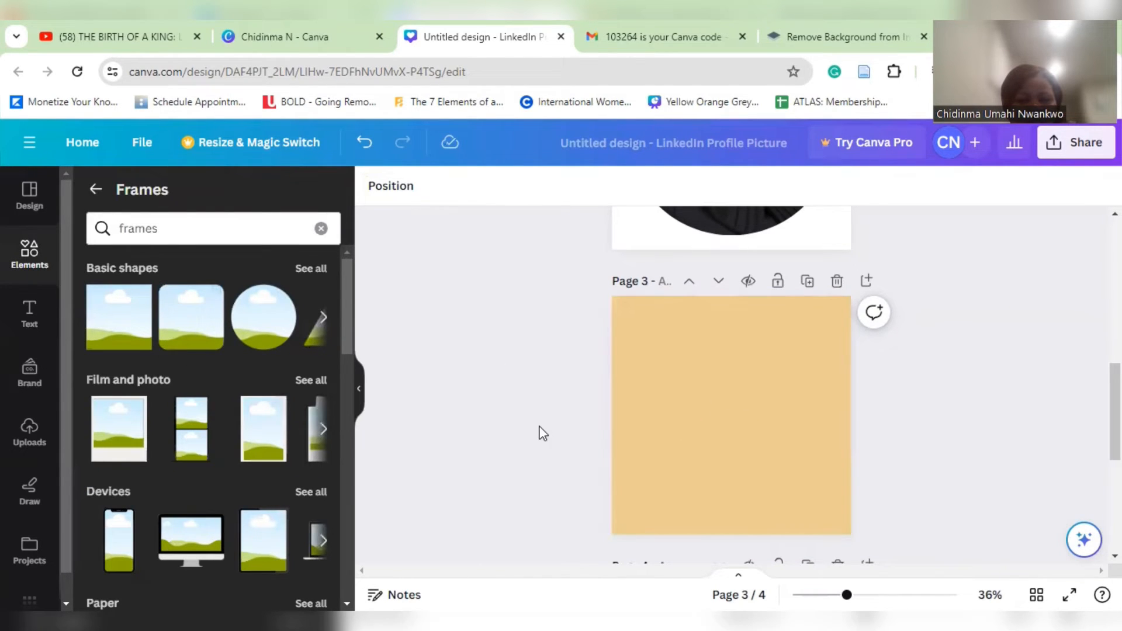
Add a circular frame to page 3, enlarged from two corners to most of the page width, and fill it with the uploaded portrait.
left_click(264, 320)
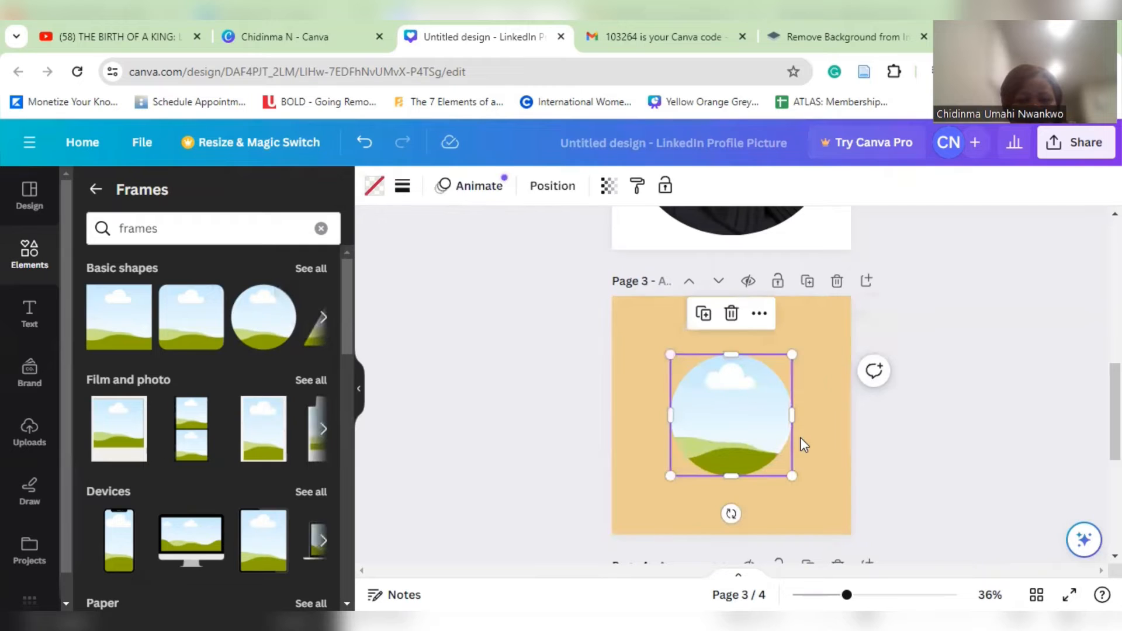
left_click_drag(792, 476, 827, 512)
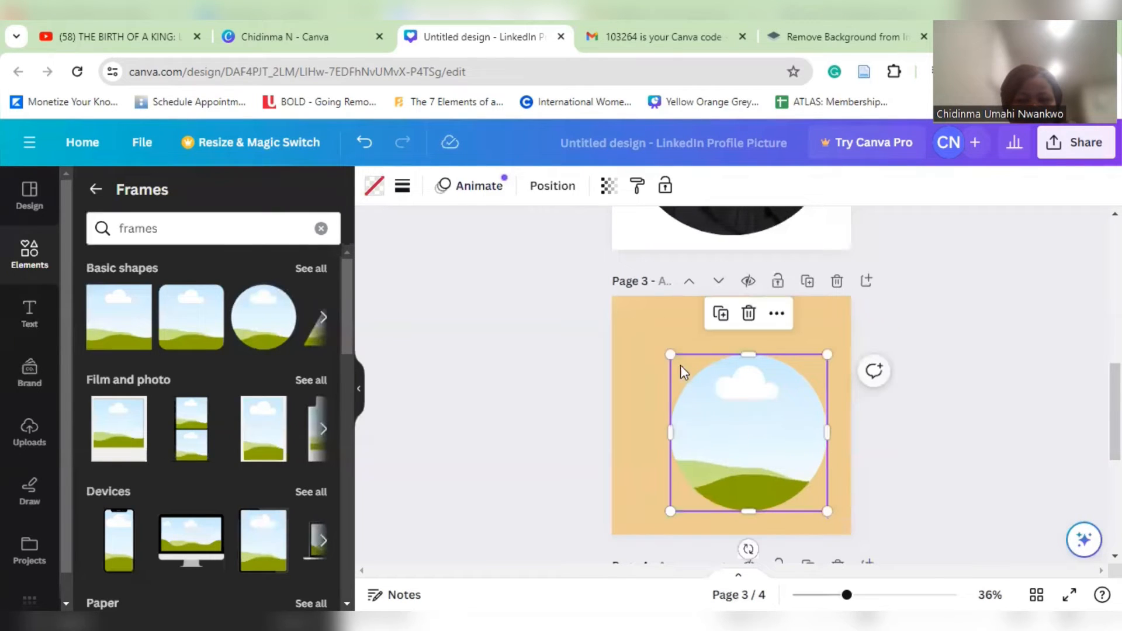
left_click_drag(668, 354, 630, 315)
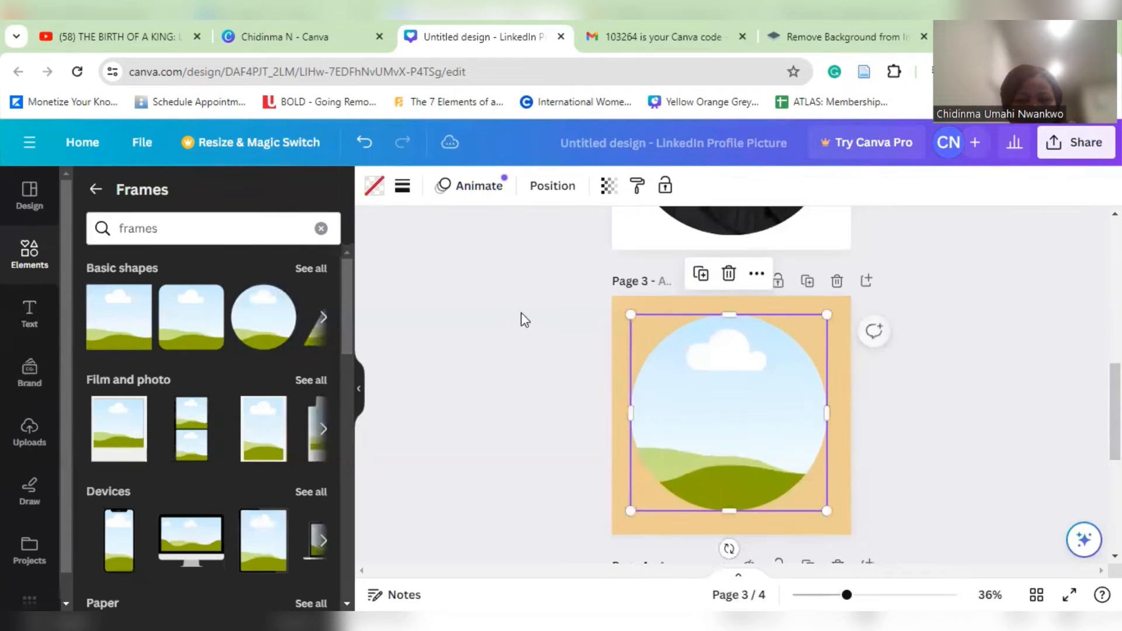
left_click(29, 431)
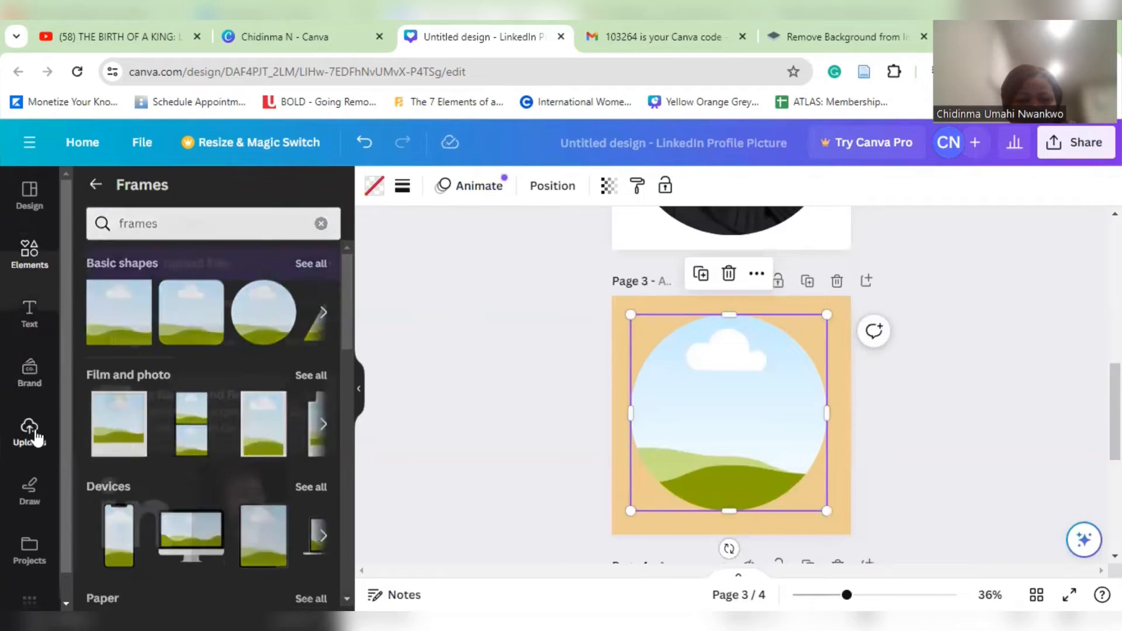
left_click_drag(234, 503, 737, 419)
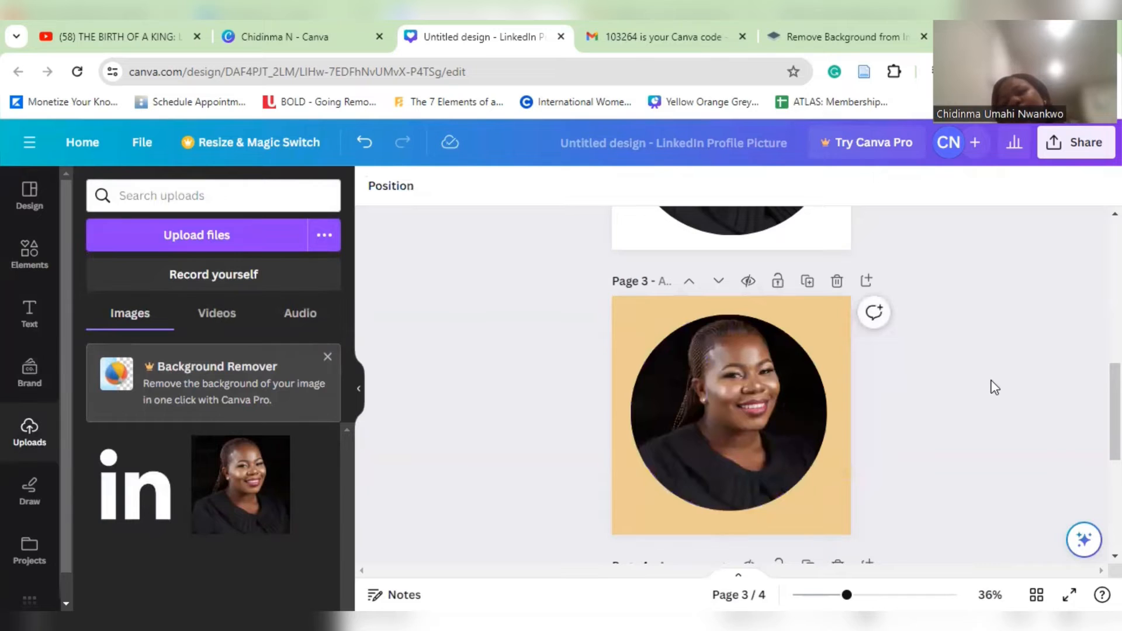
Review the page designs and inspect the curved "READY FOR EMPLOYMENT!" text on page 1.
scroll(982, 374, "up", 4)
scroll(994, 390, "up", 4)
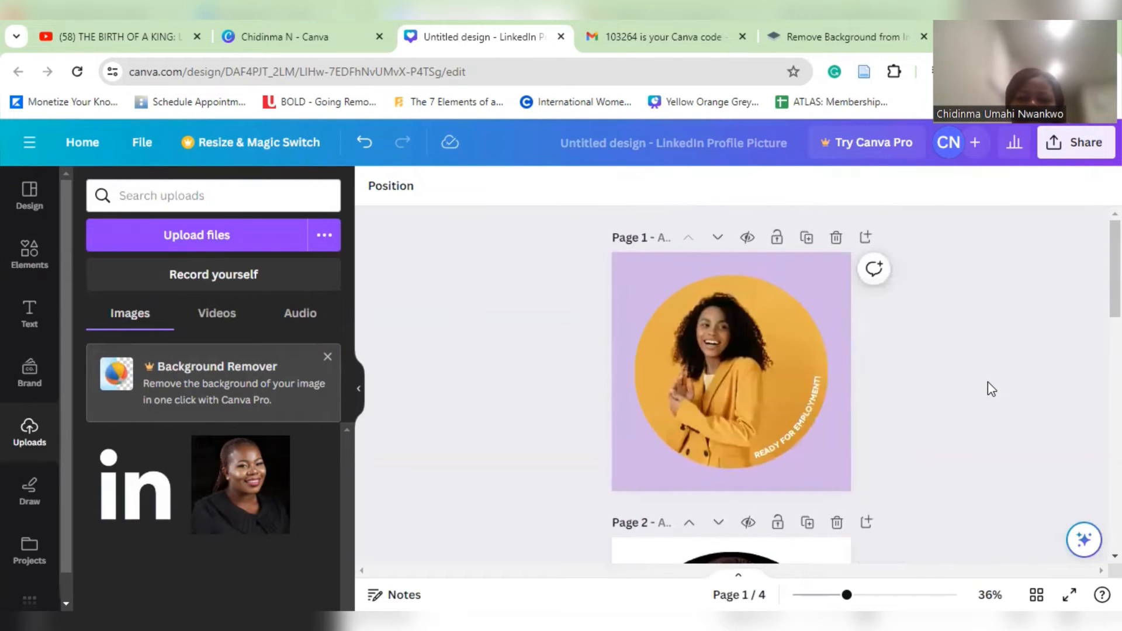
scroll(992, 390, "down", 1)
scroll(987, 381, "up", 1)
scroll(818, 384, "down", 1)
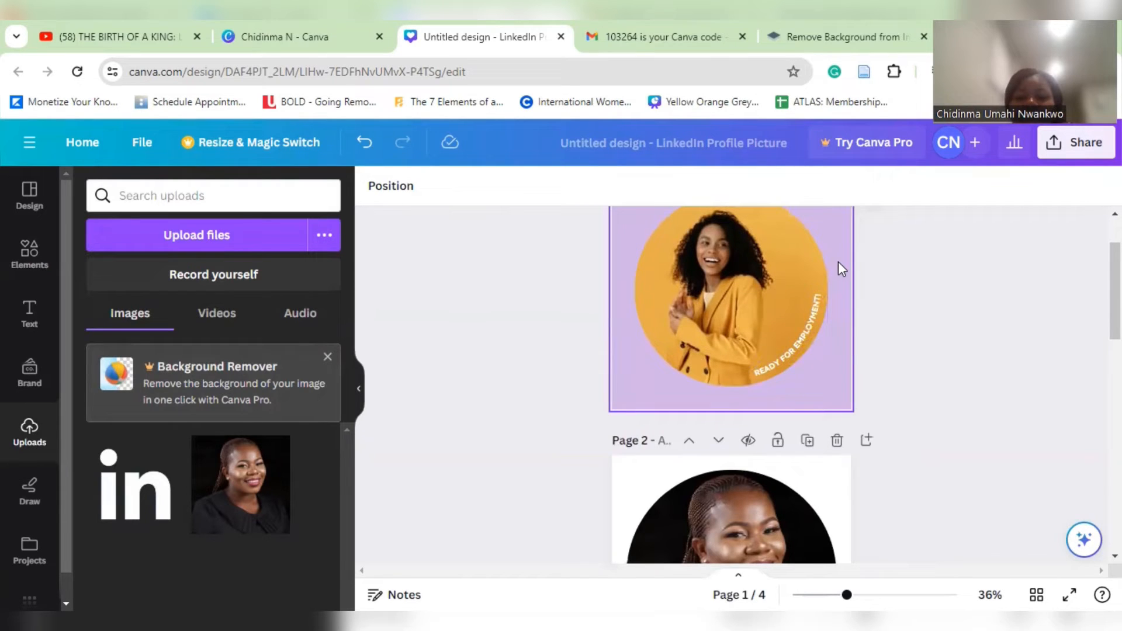
left_click(798, 340)
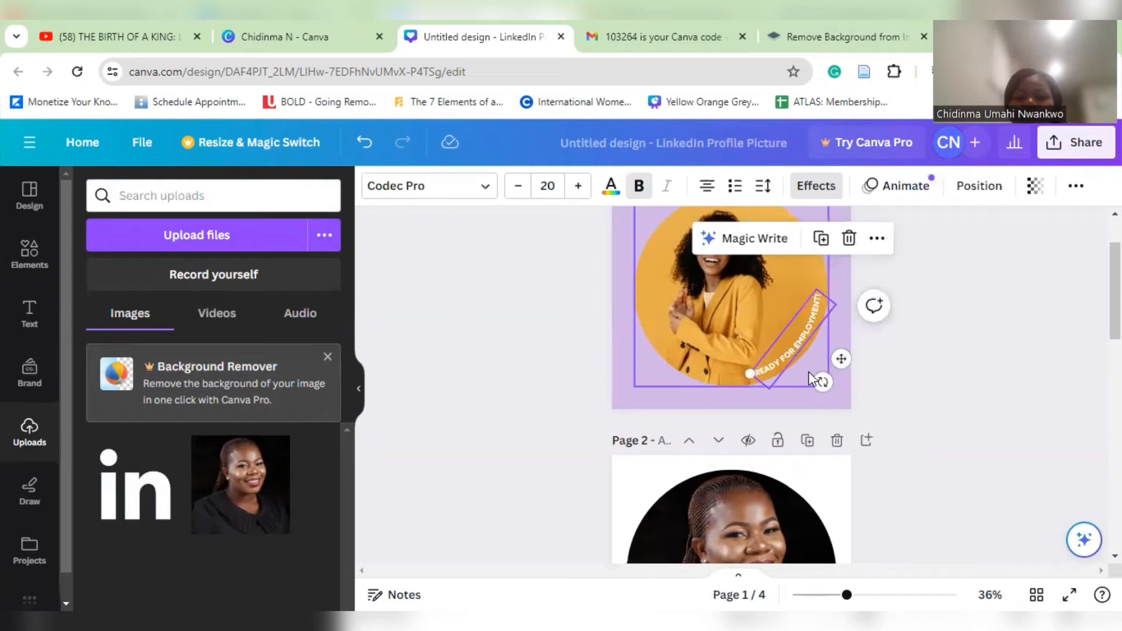
left_click(934, 331)
Delete the floral LinkedIn logo page and the purple template page, keeping only the two framed portrait pages.
scroll(899, 354, "down", 8)
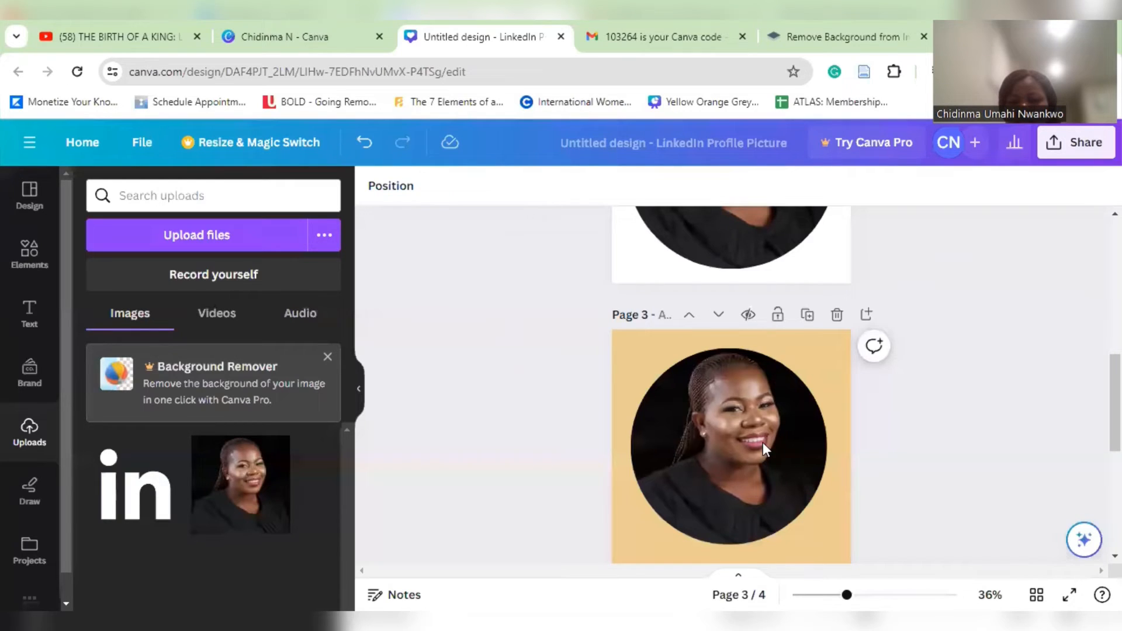
scroll(763, 443, "down", 3)
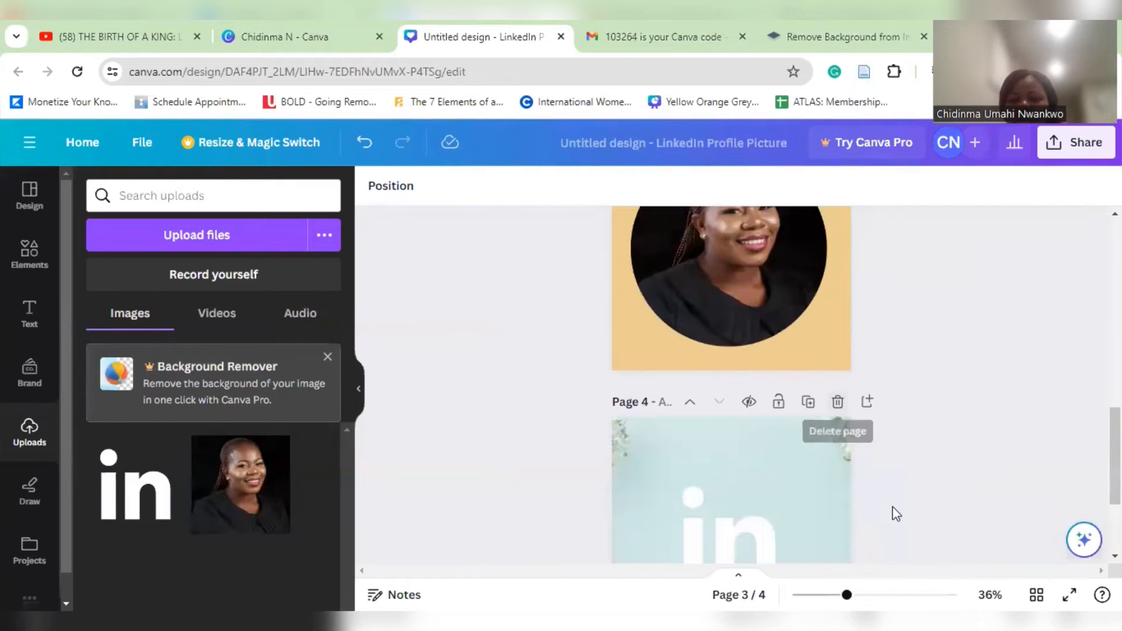
scroll(888, 507, "up", 7)
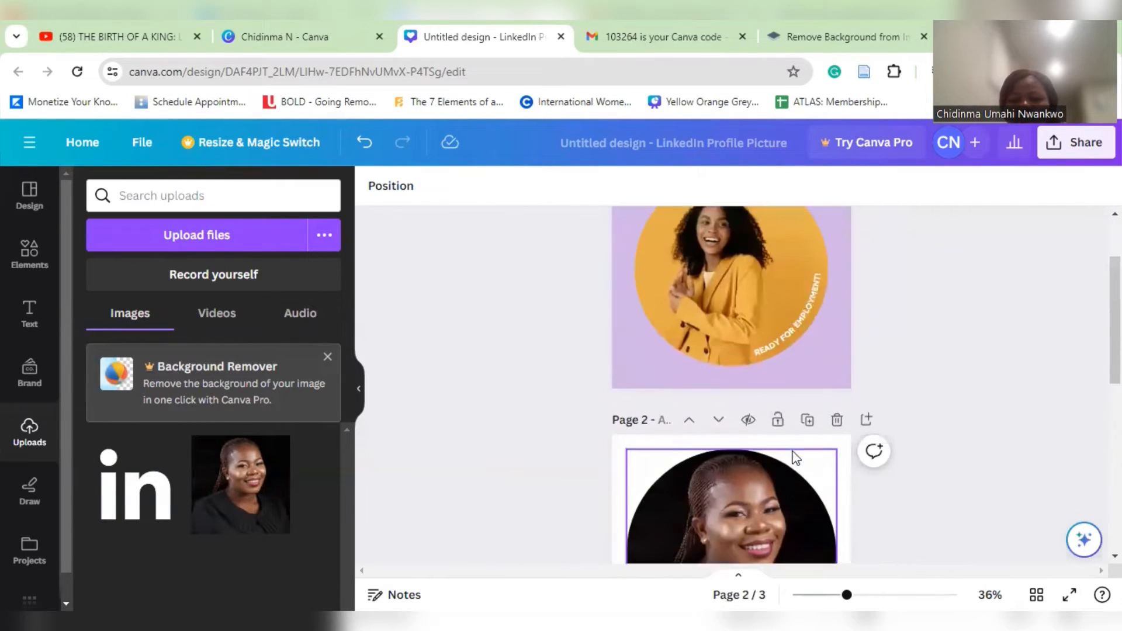
scroll(795, 458, "up", 3)
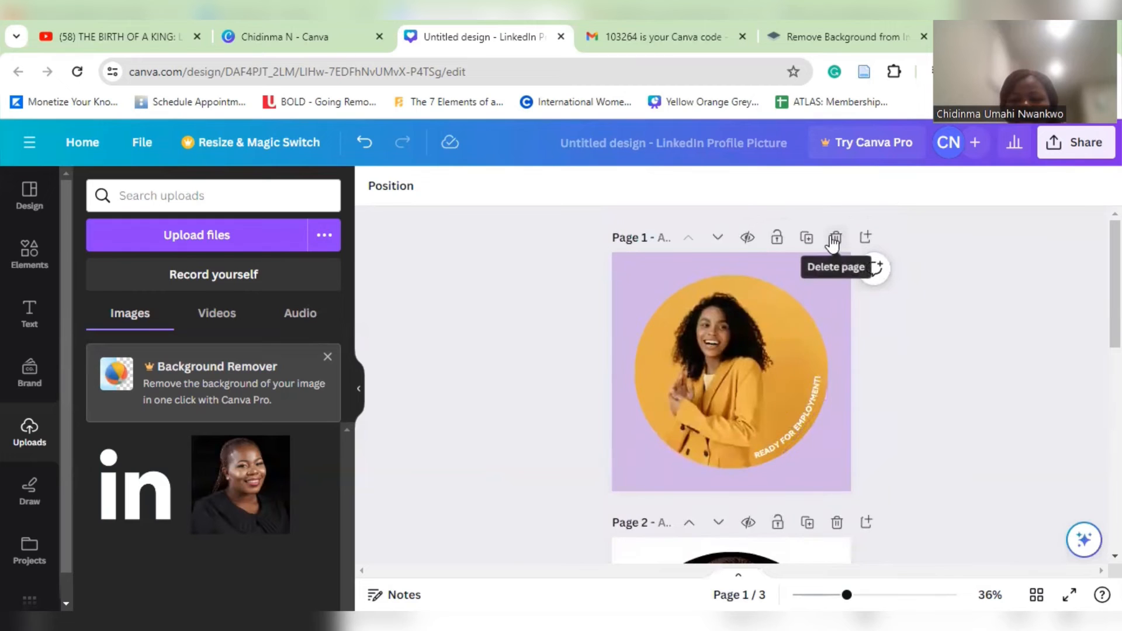
left_click(835, 238)
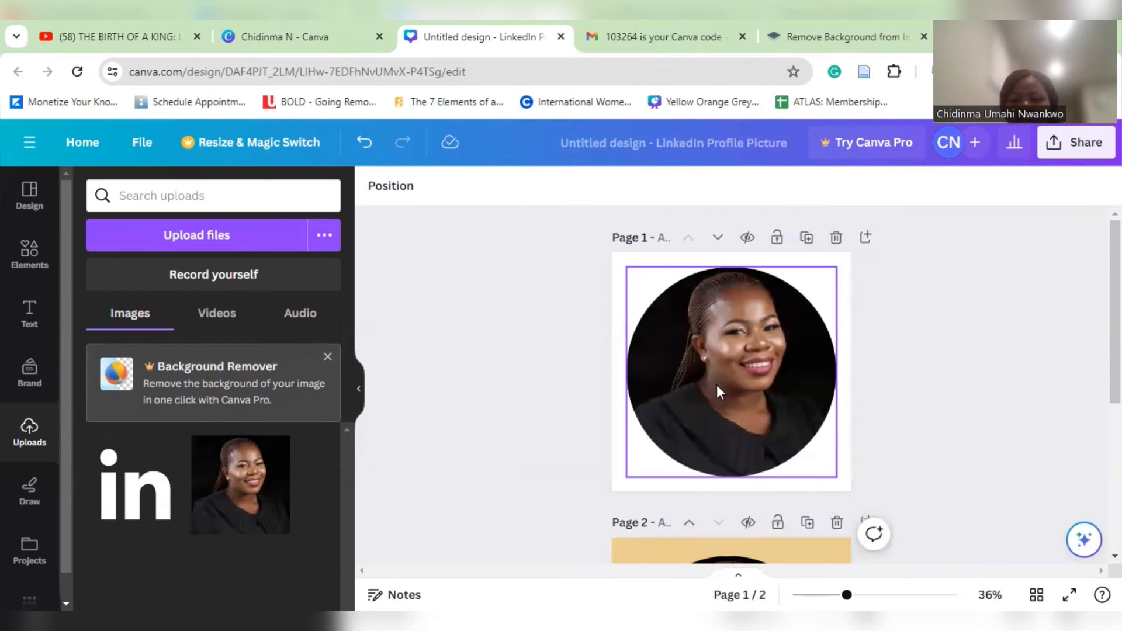
Rename the design with the owner's full name followed by "Linkedin Profile picture".
scroll(808, 332, "down", 3)
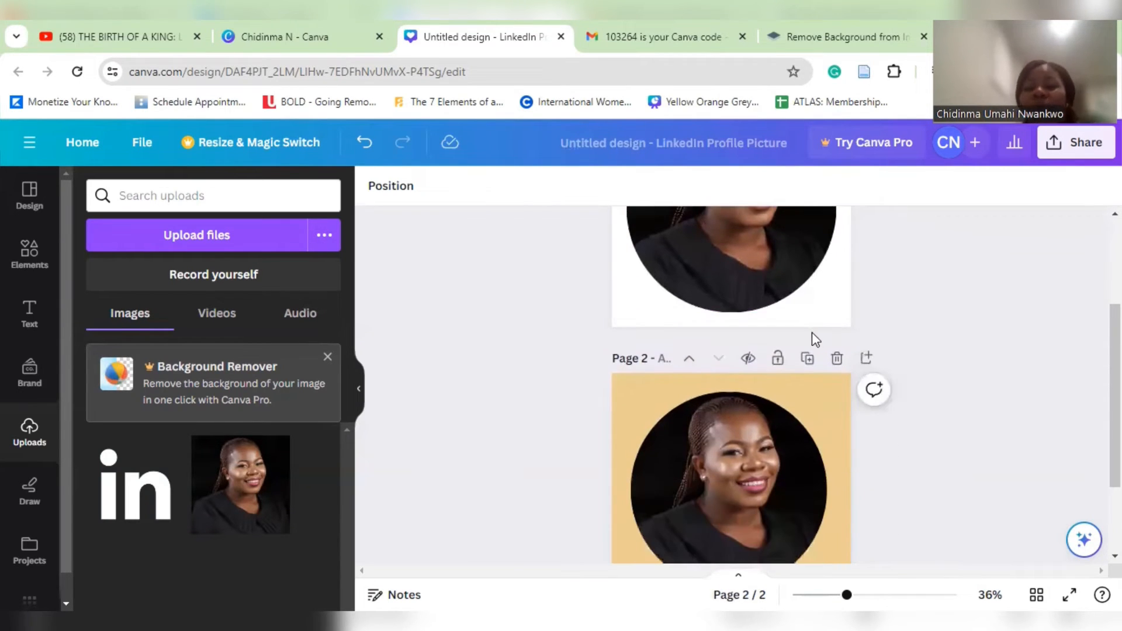
scroll(812, 332, "down", 2)
left_click(662, 142)
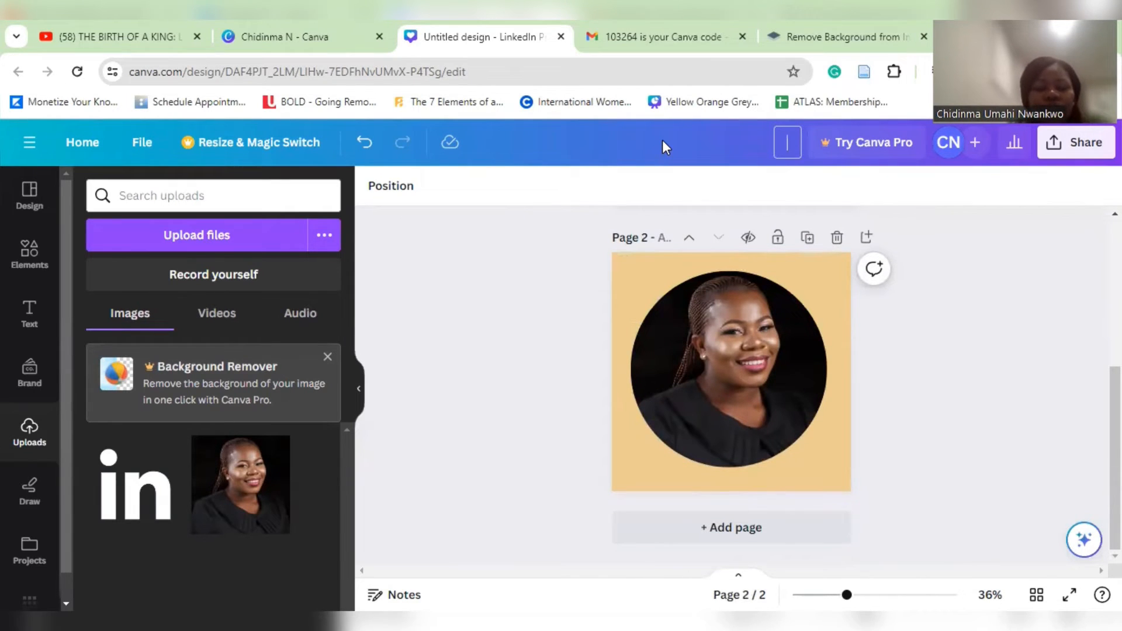
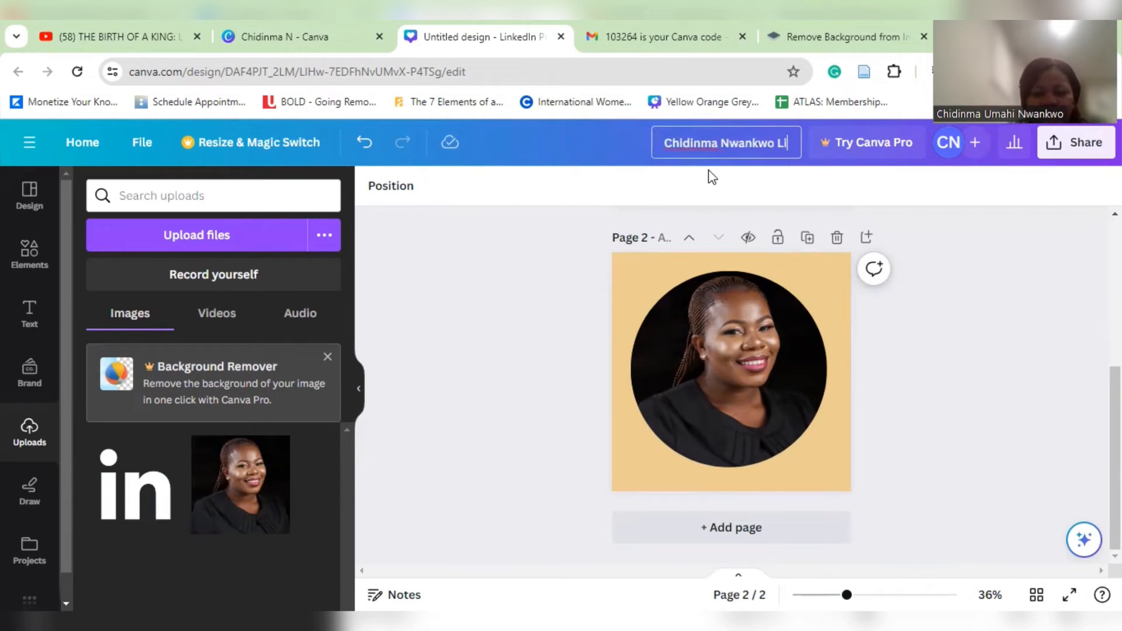
type("nkedin")
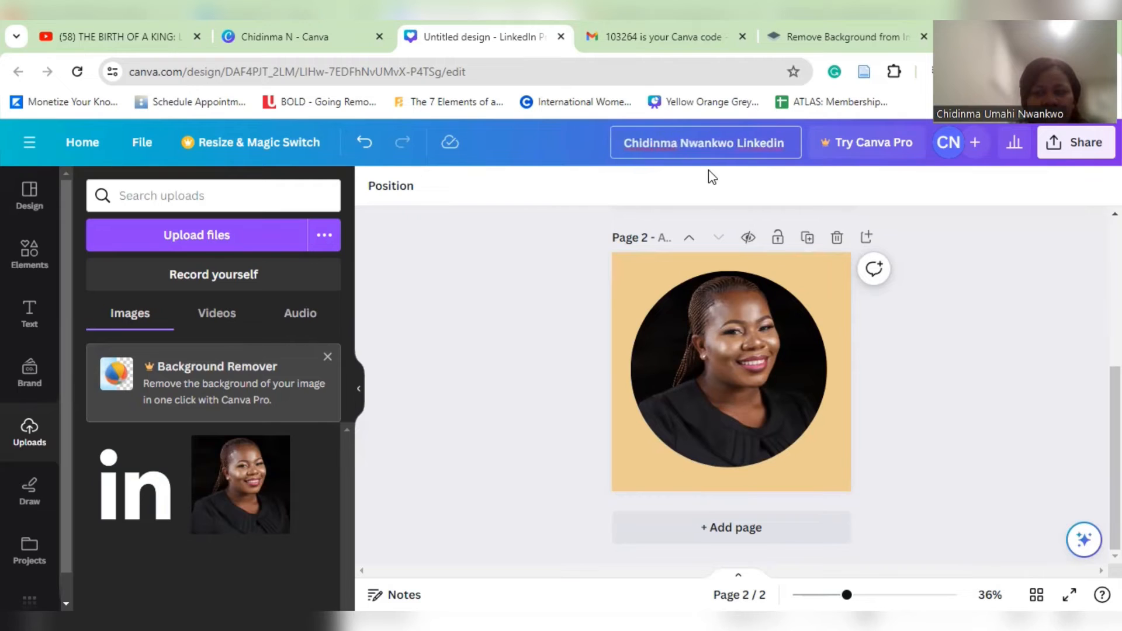
key("BackSpace")
key("BackSpace")
key("BackSpace")
key("BackSpace")
key("BackSpace")
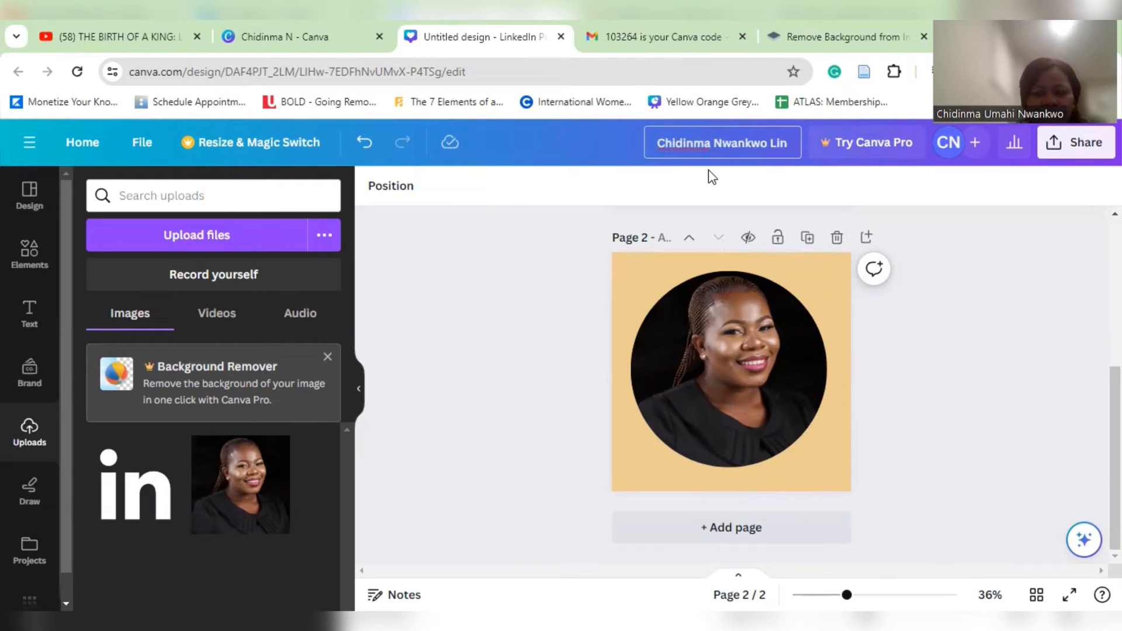
type("kedin")
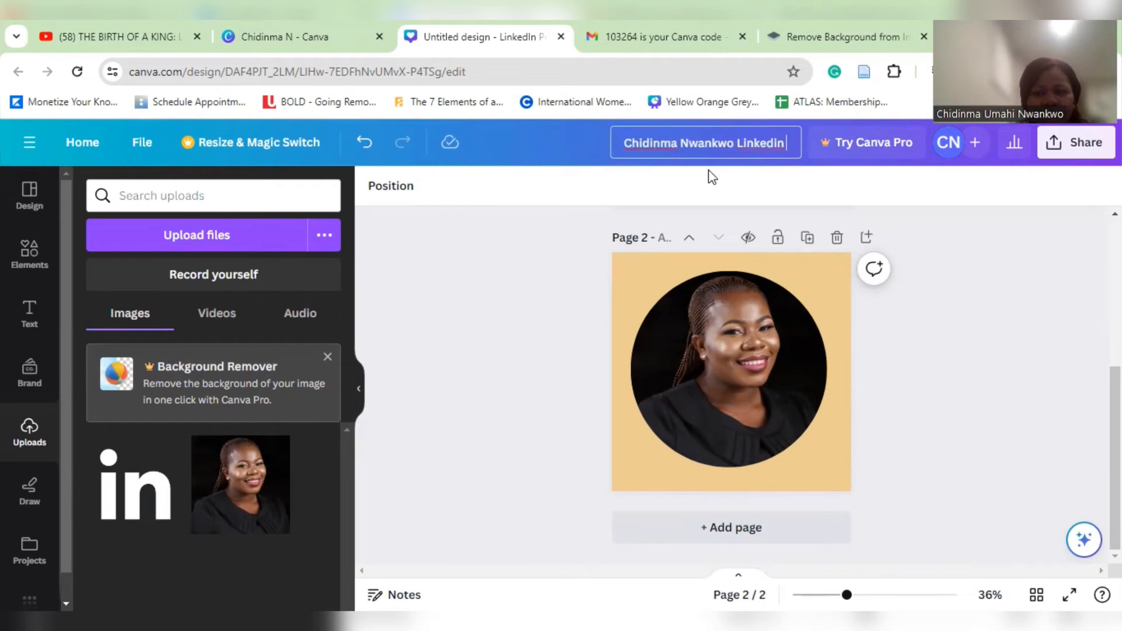
type(" Profilen")
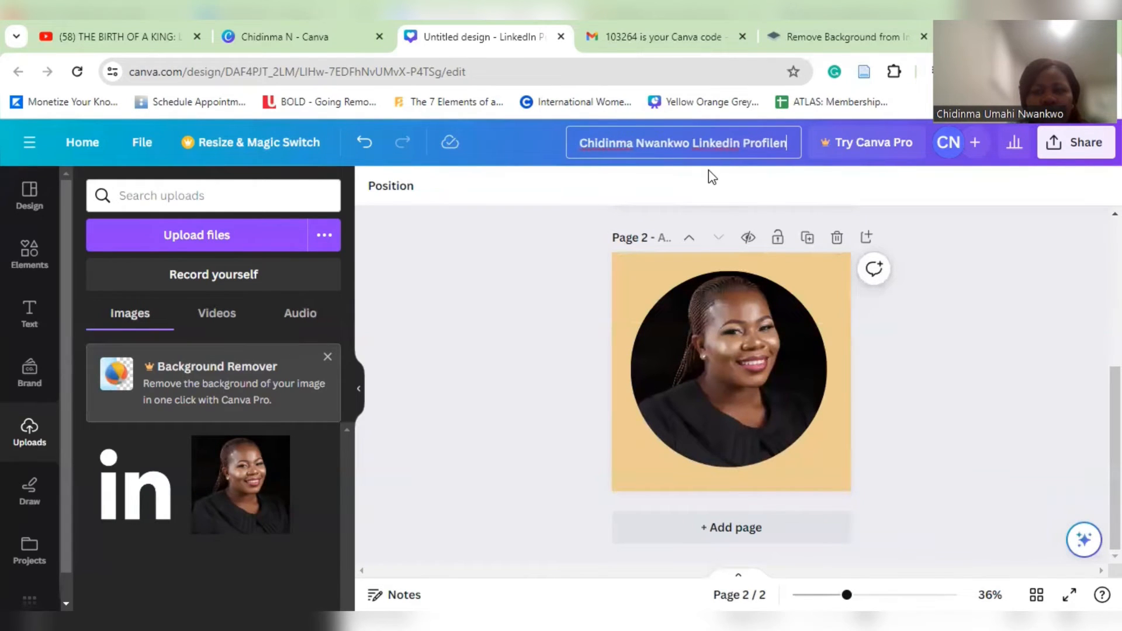
key("BackSpace")
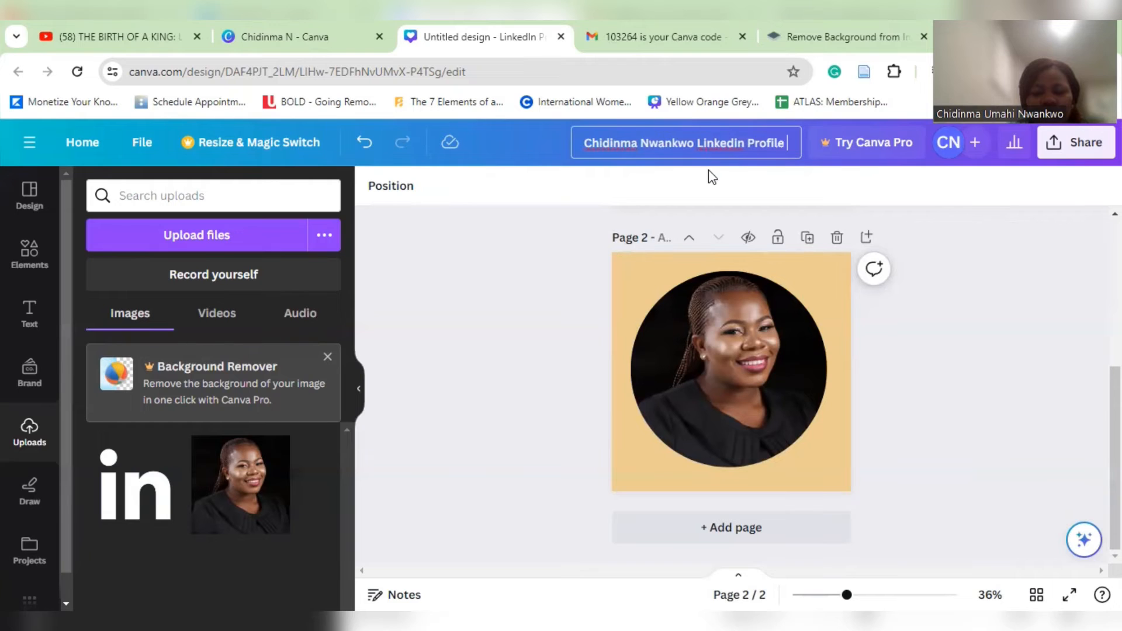
type("picti")
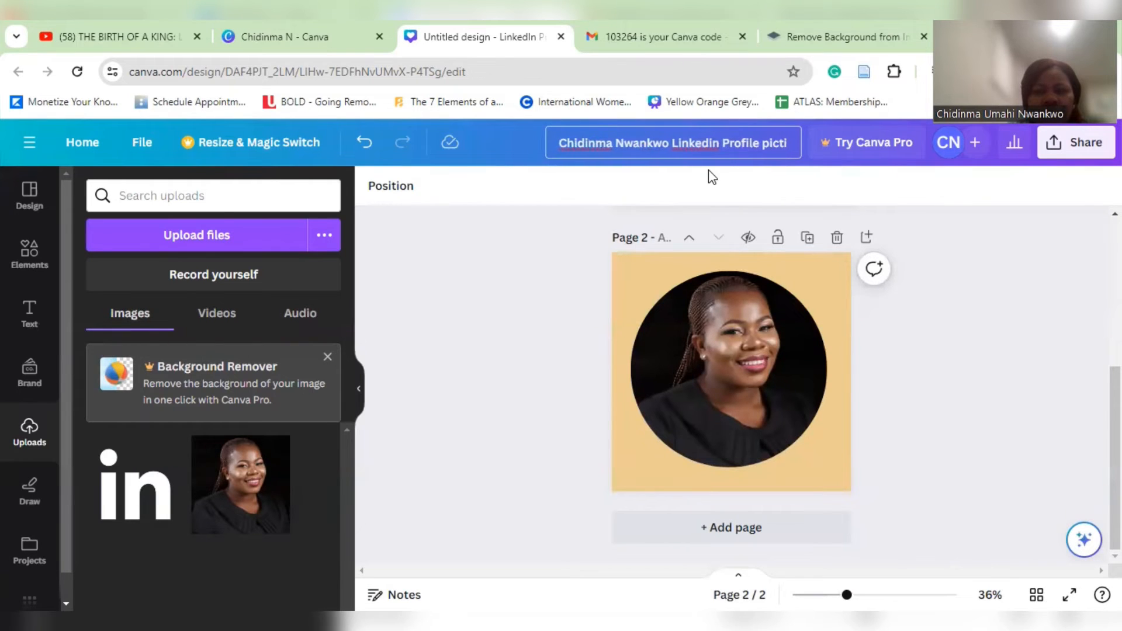
key("BackSpace")
type("ure")
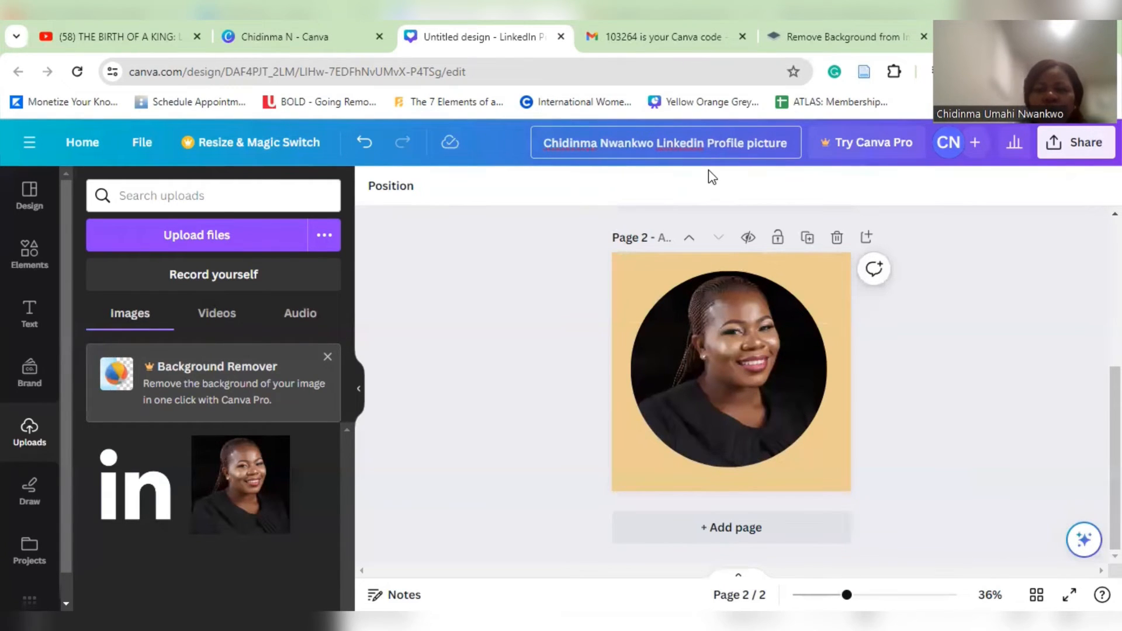
left_click(1037, 282)
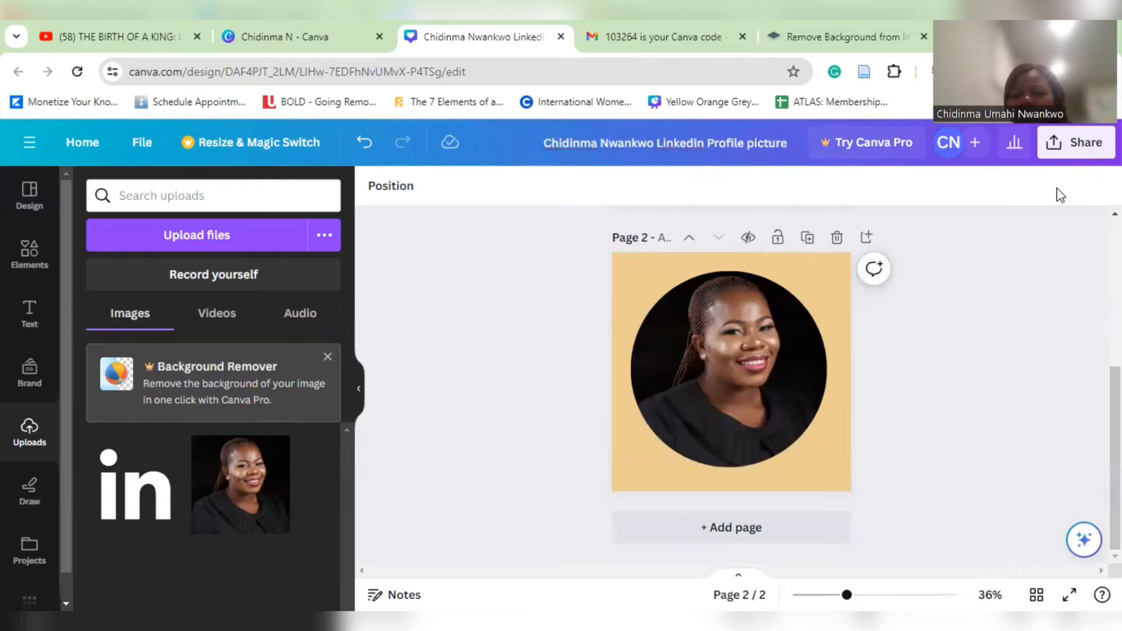
Download only page 1, the portrait on the white background, as a PNG.
left_click(1075, 143)
scroll(1065, 333, "down", 3)
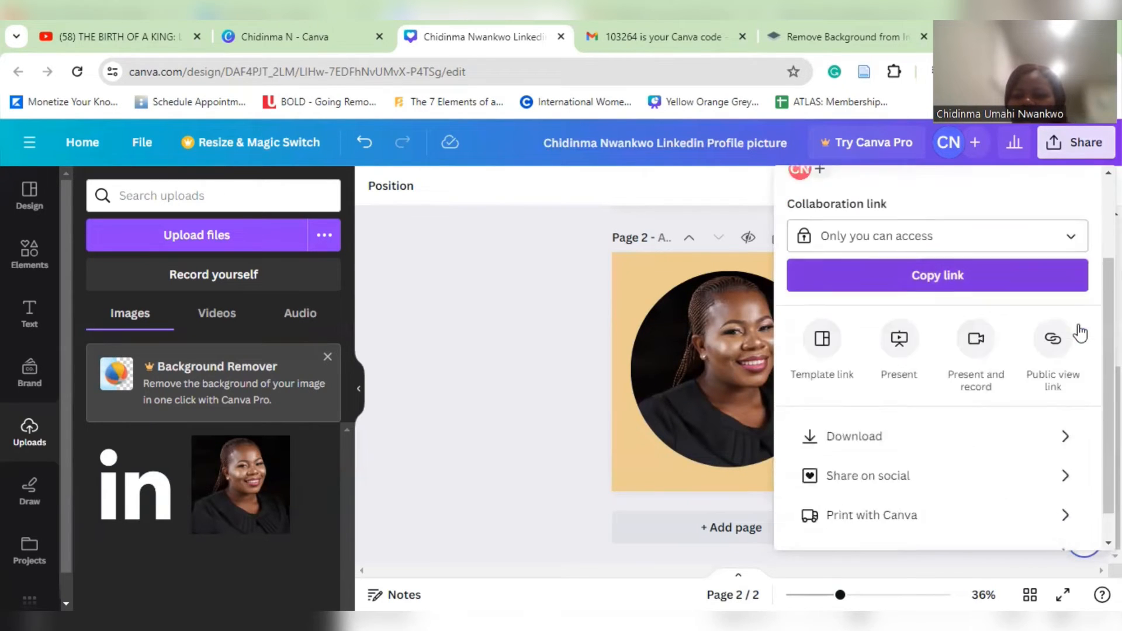
left_click(917, 397)
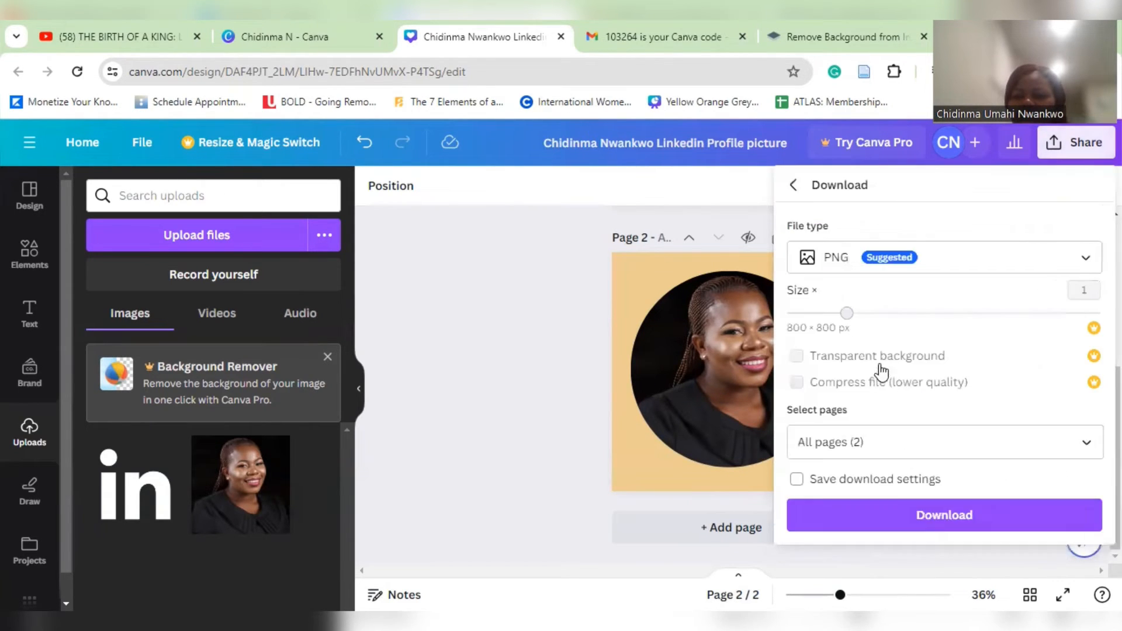
left_click(955, 435)
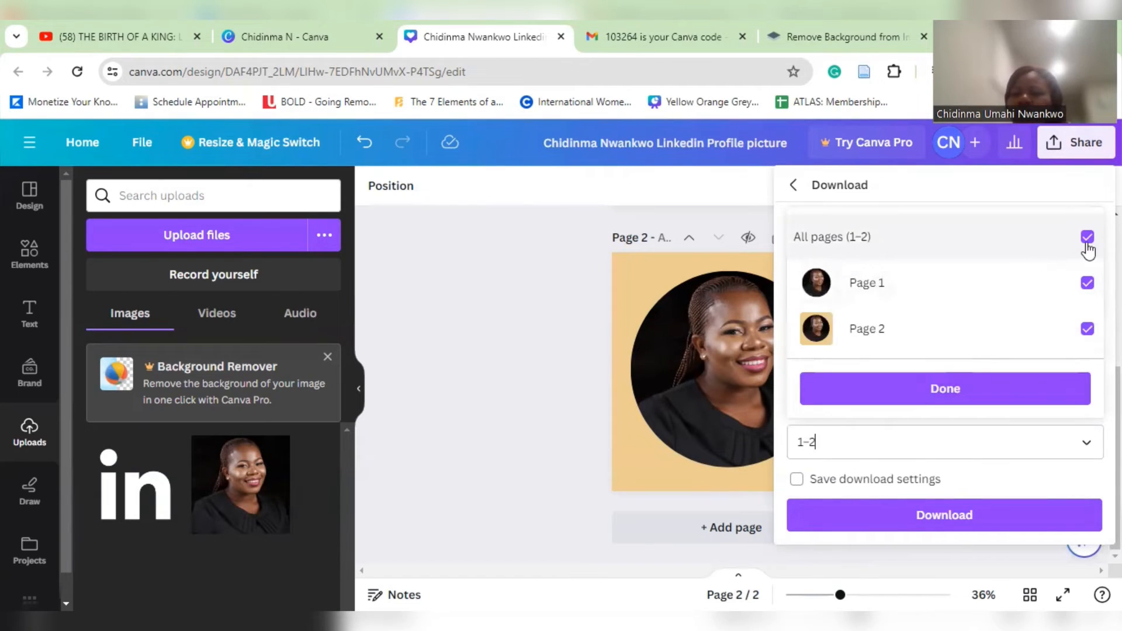
left_click(1086, 238)
left_click(1073, 283)
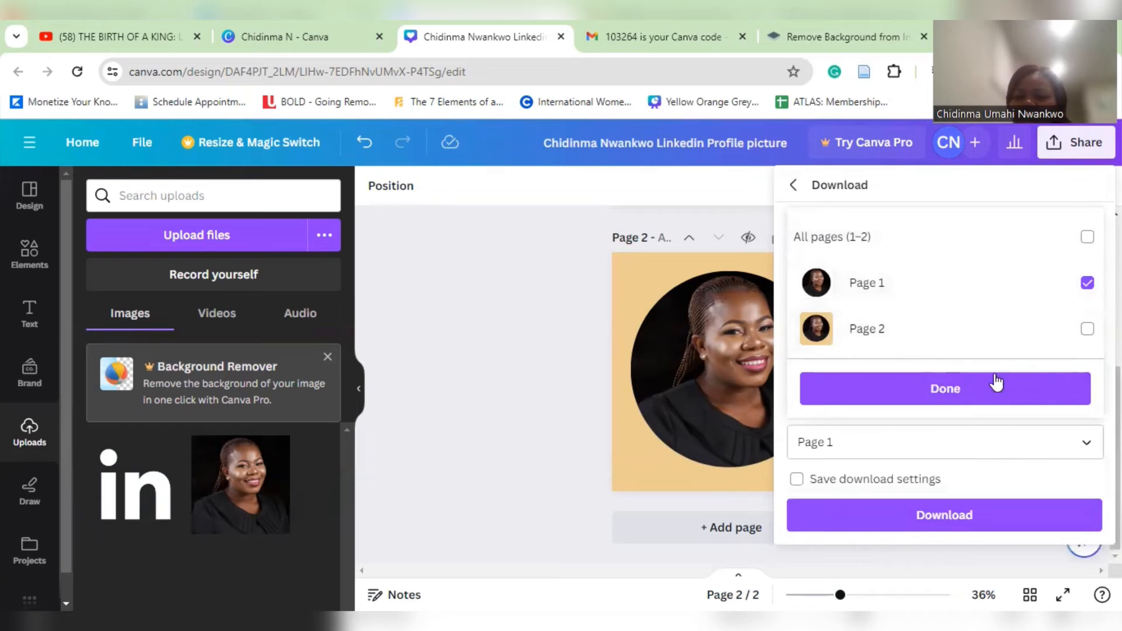
left_click(984, 388)
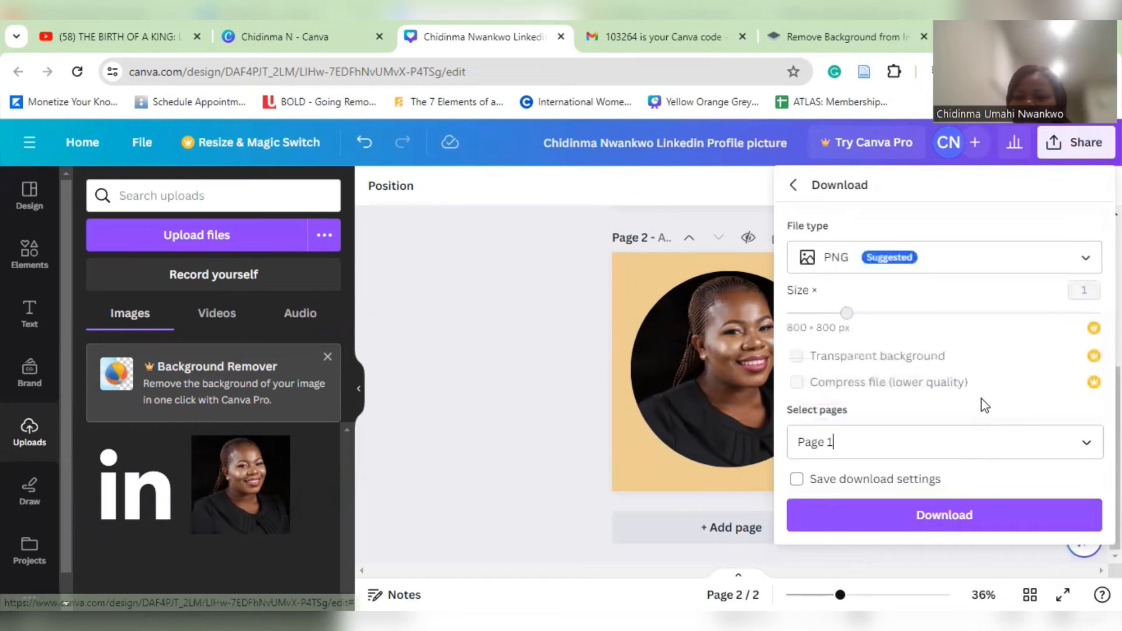
left_click(916, 507)
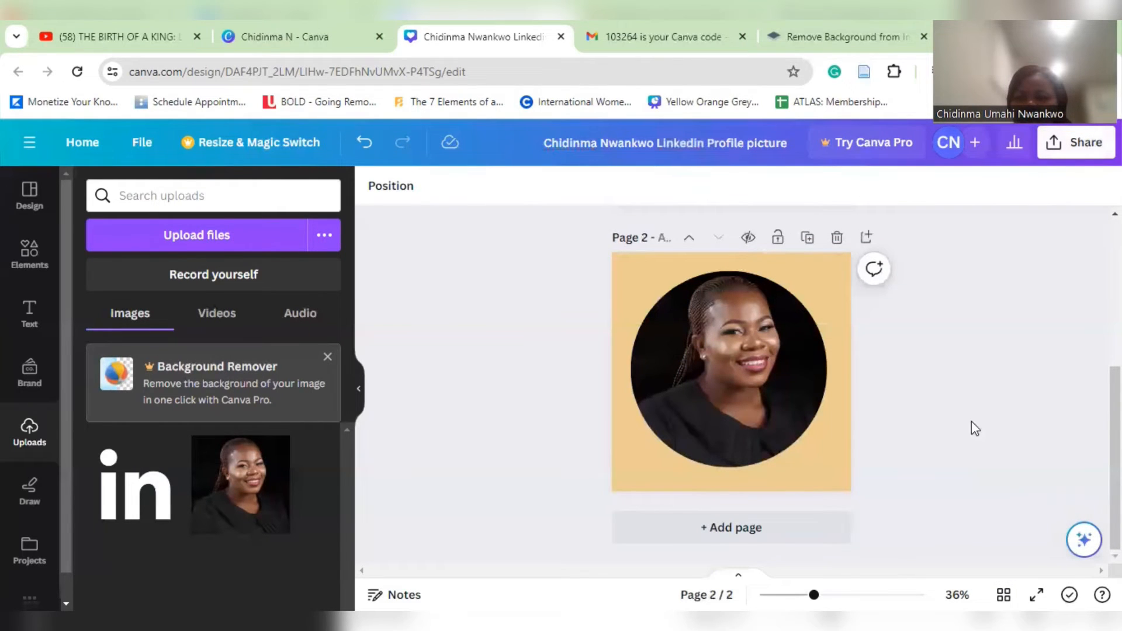
Download only page 2, the portrait on the tan background, as a PNG.
left_click(940, 405)
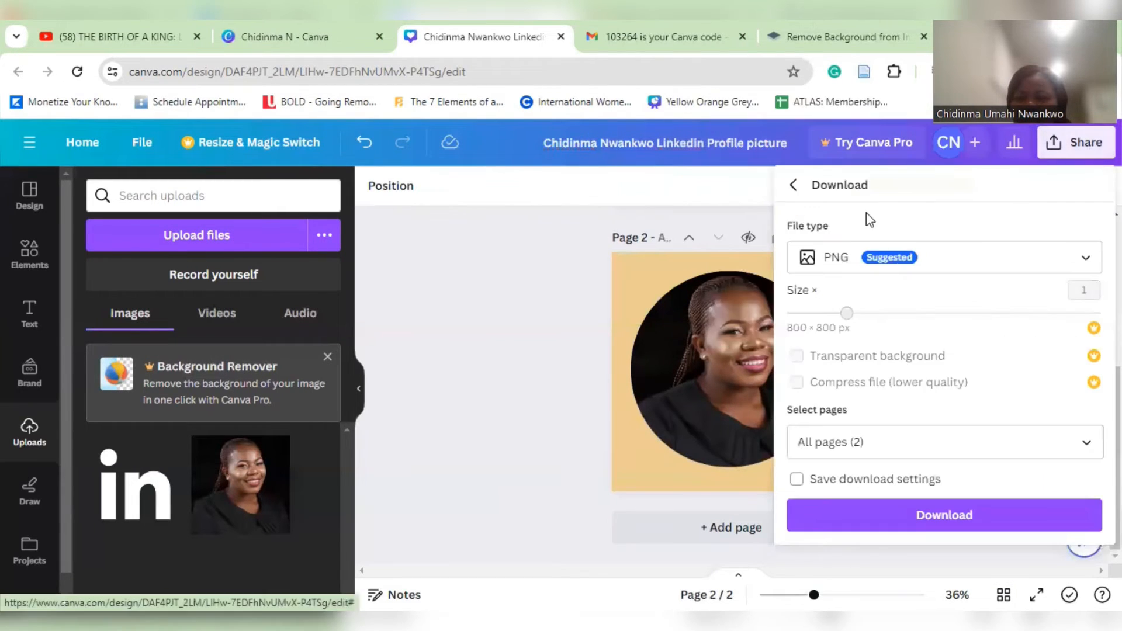
left_click(929, 436)
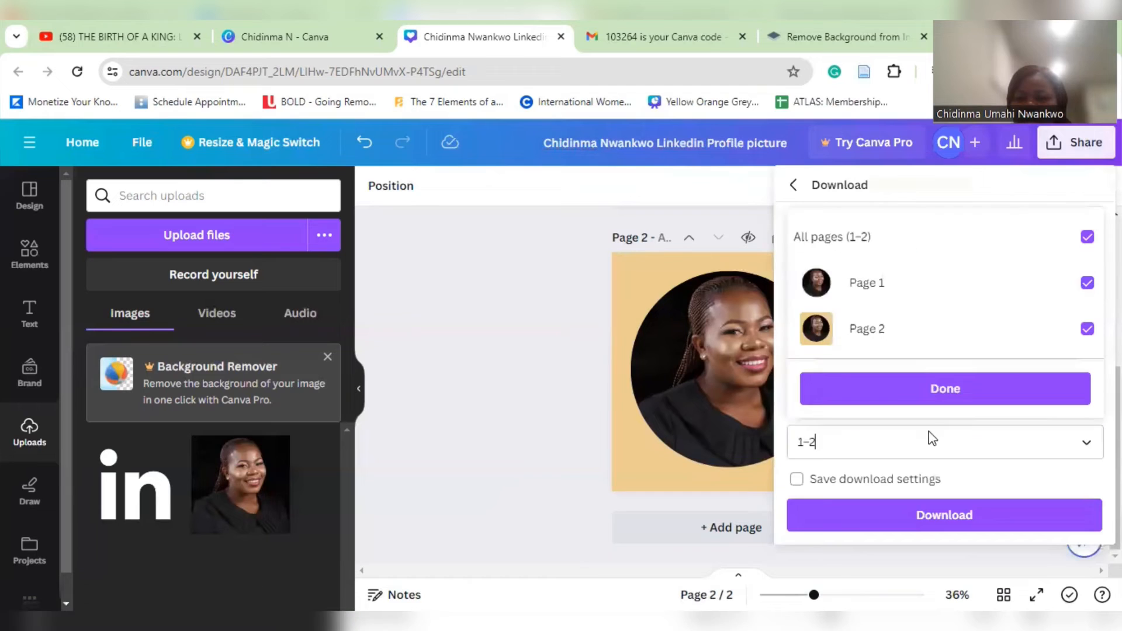
left_click(1087, 237)
left_click(1088, 329)
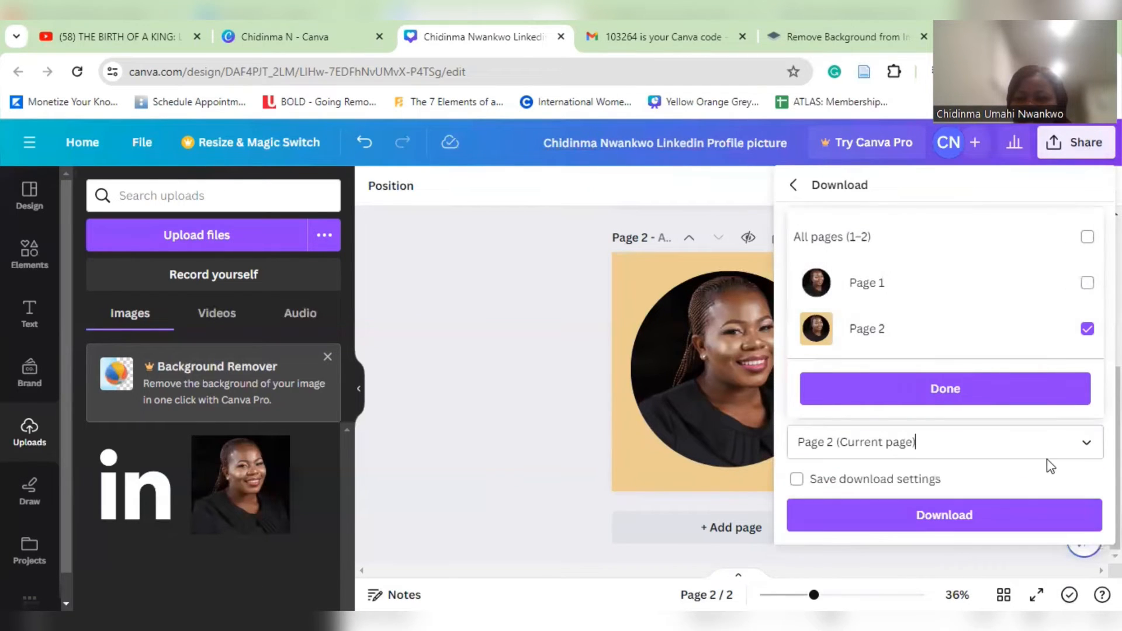
left_click(1002, 514)
left_click(872, 516)
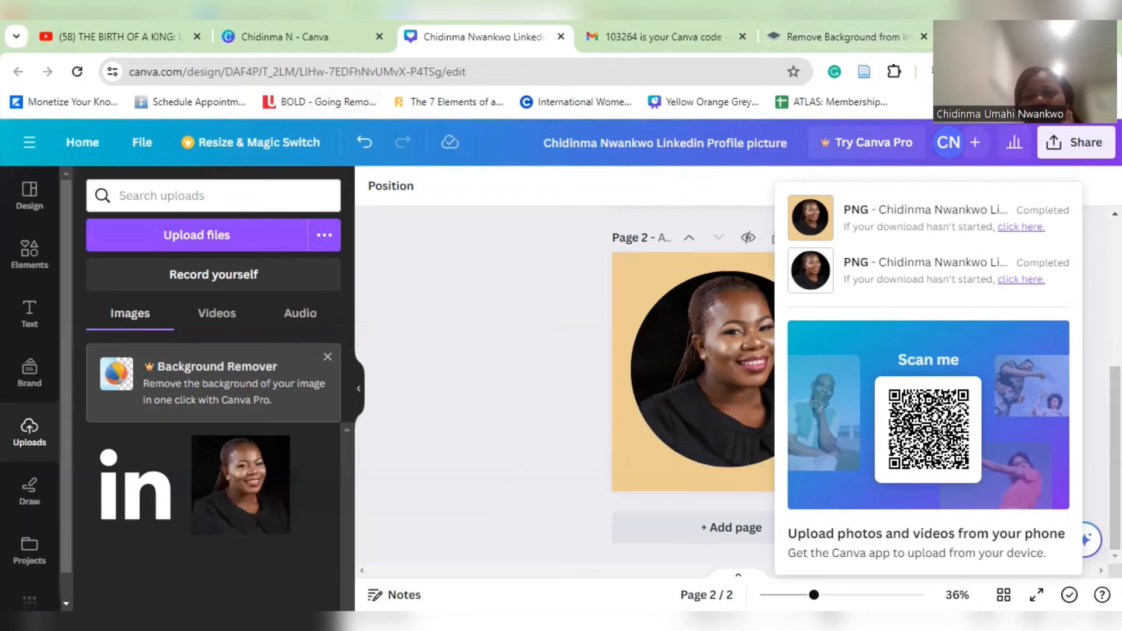
Switch to Google Drive in a new browser tab and open the Graphics folder inside Social media > Linkedin.
key("ctrl+t")
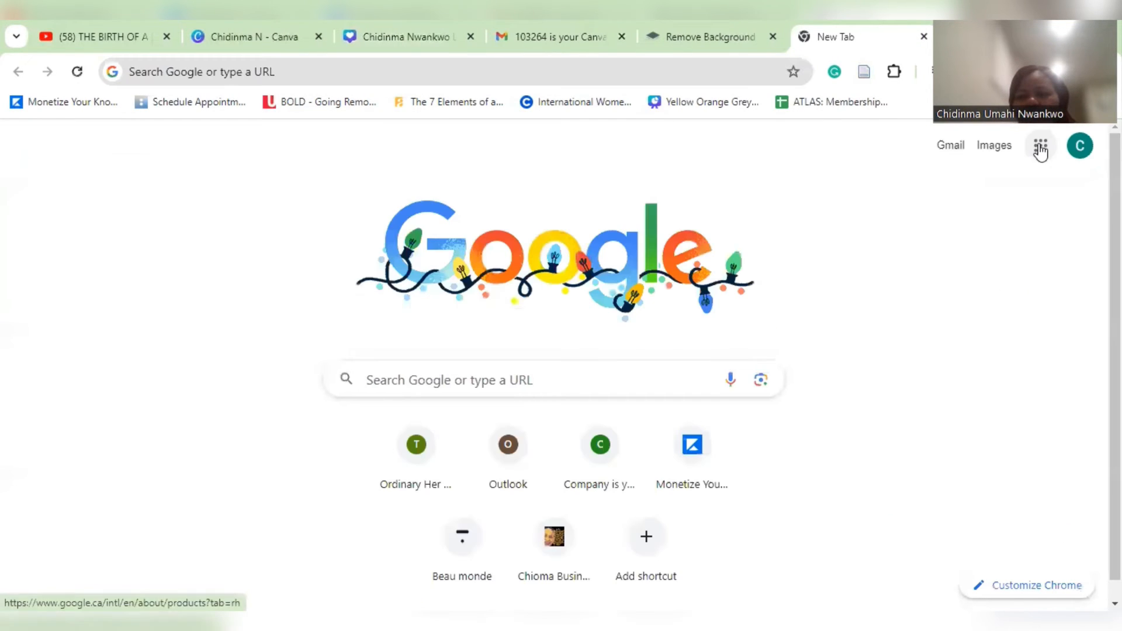
left_click(1041, 146)
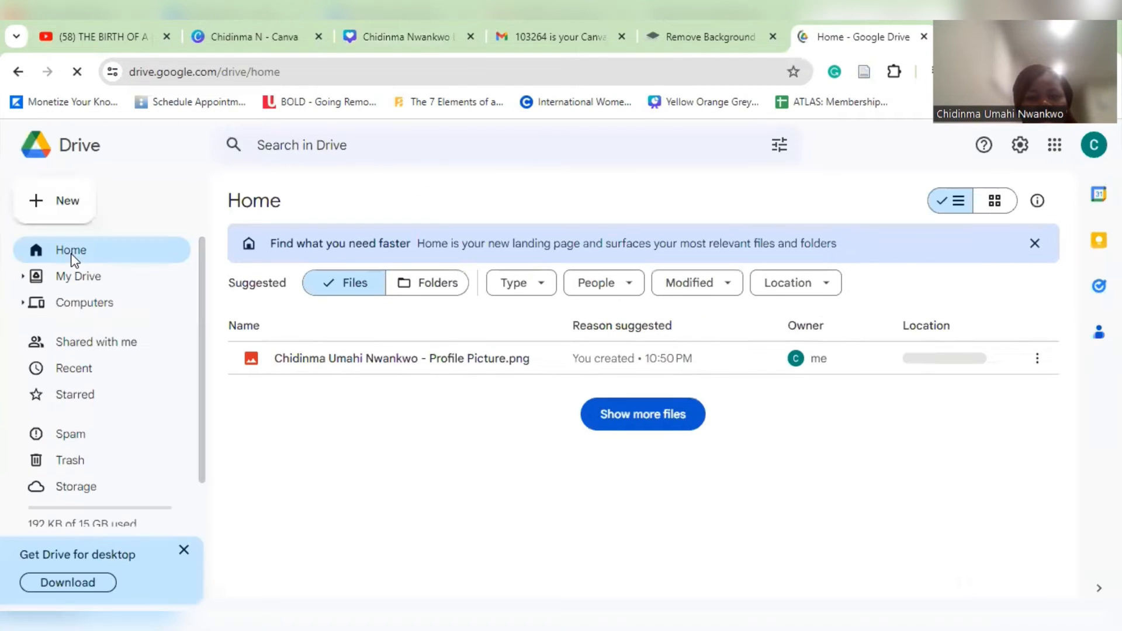
left_click(427, 283)
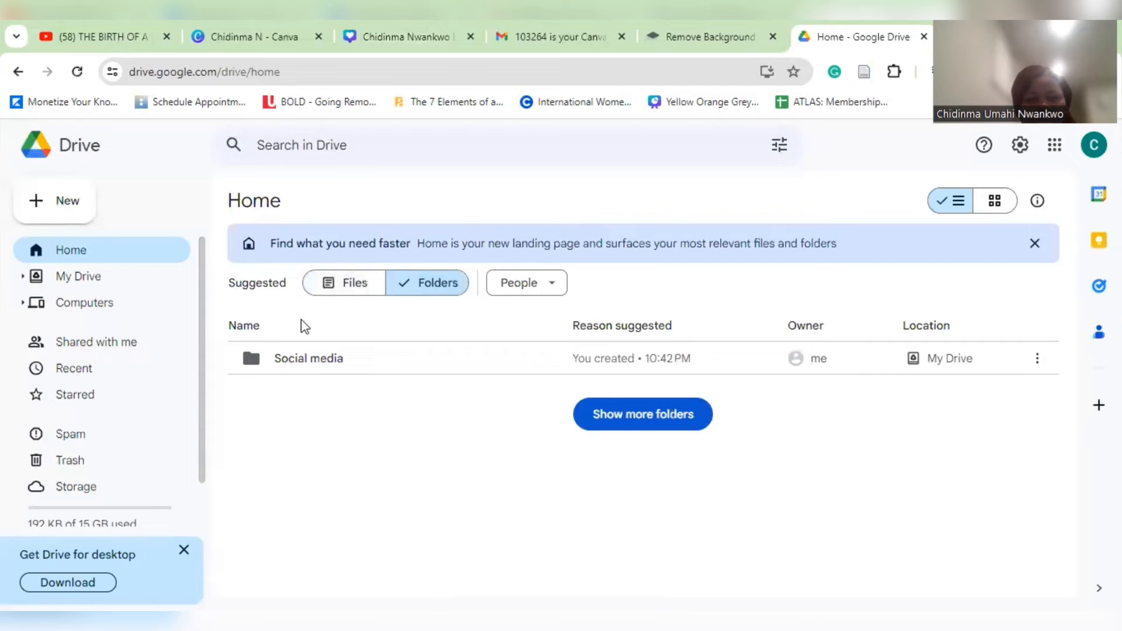
left_click(251, 358)
double_click(251, 358)
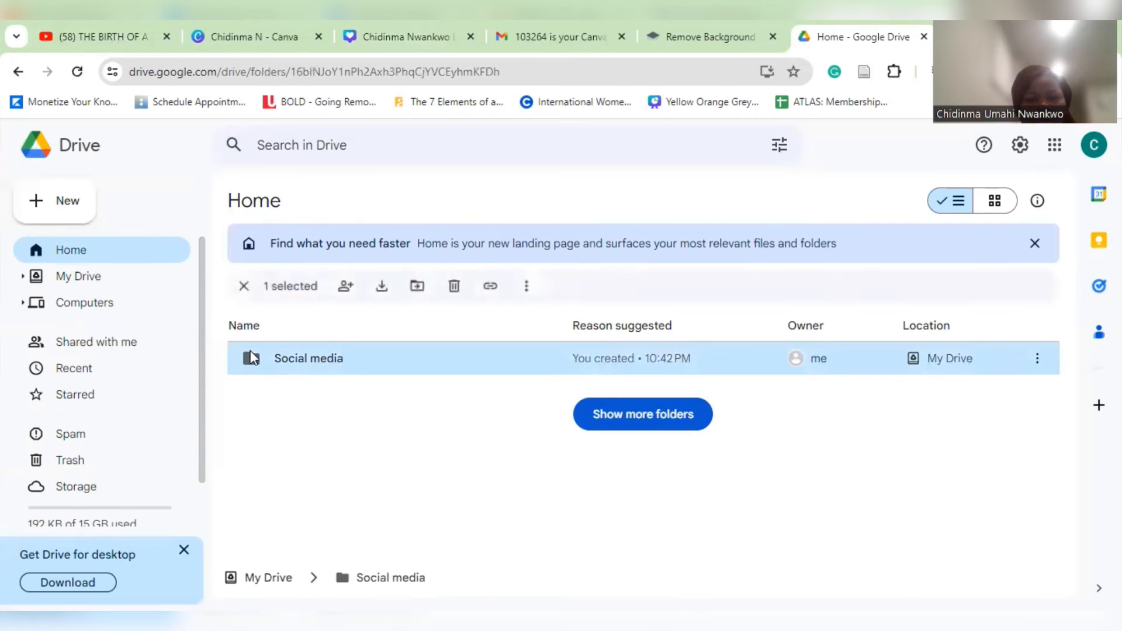
double_click(366, 323)
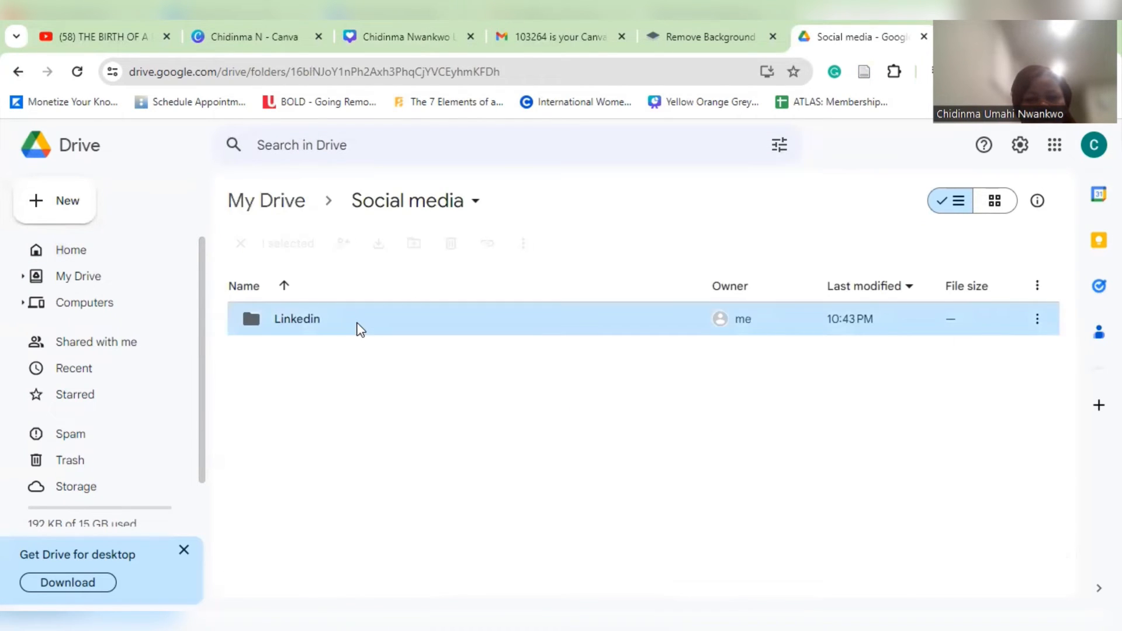
double_click(398, 324)
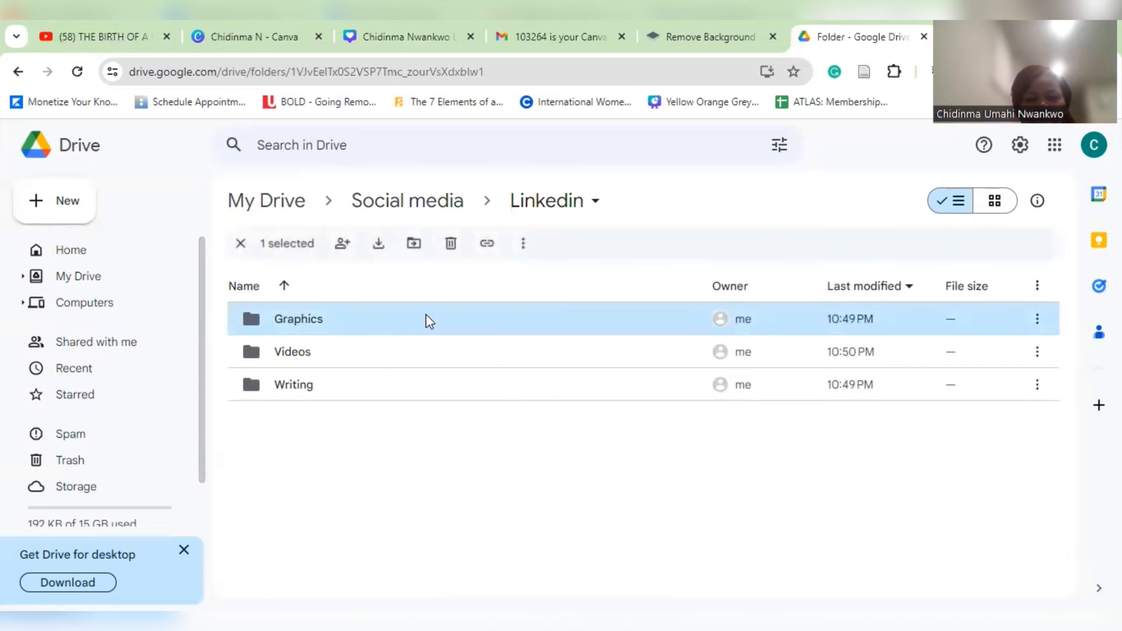
Upload the two new Linkedin Profile picture PNG files from Downloads to the Graphics folder.
left_click(89, 201)
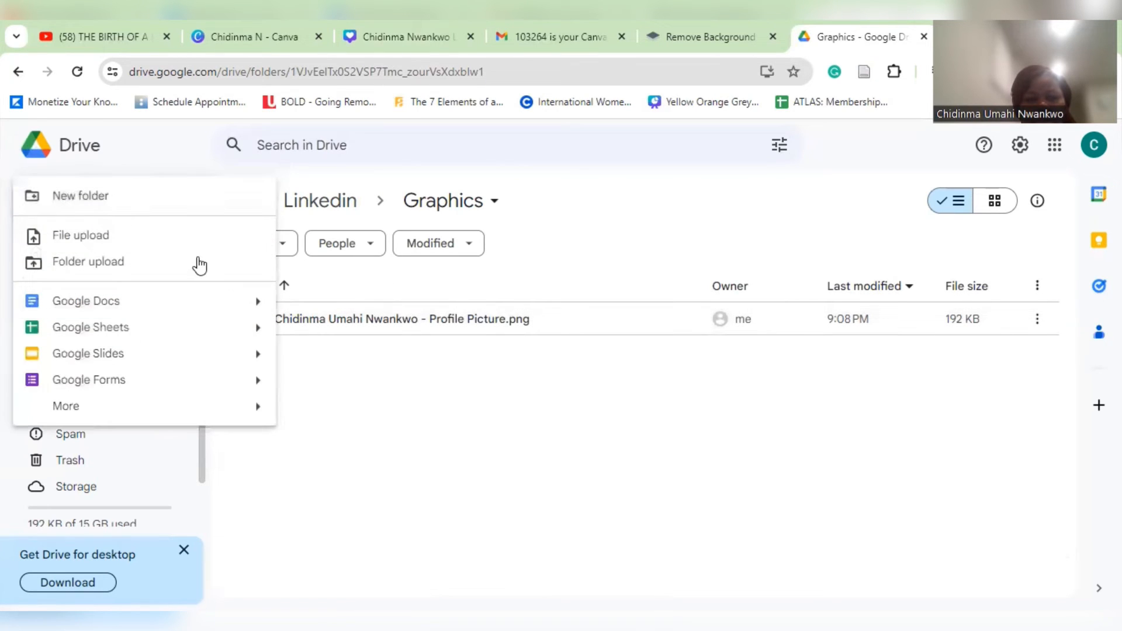
left_click(60, 234)
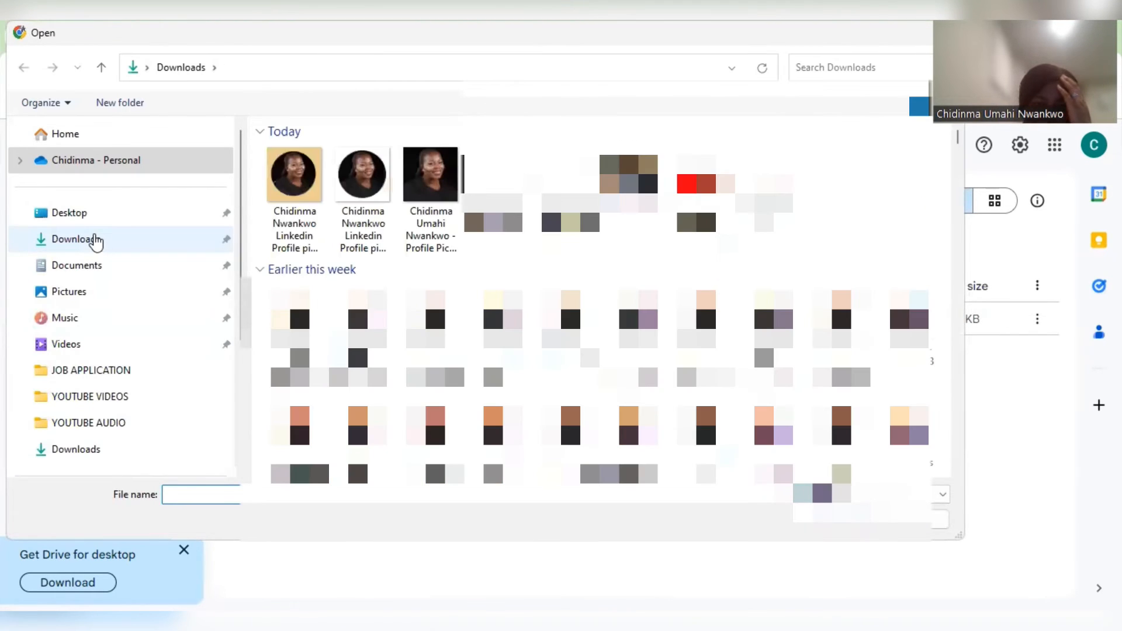
left_click_drag(261, 213, 400, 259)
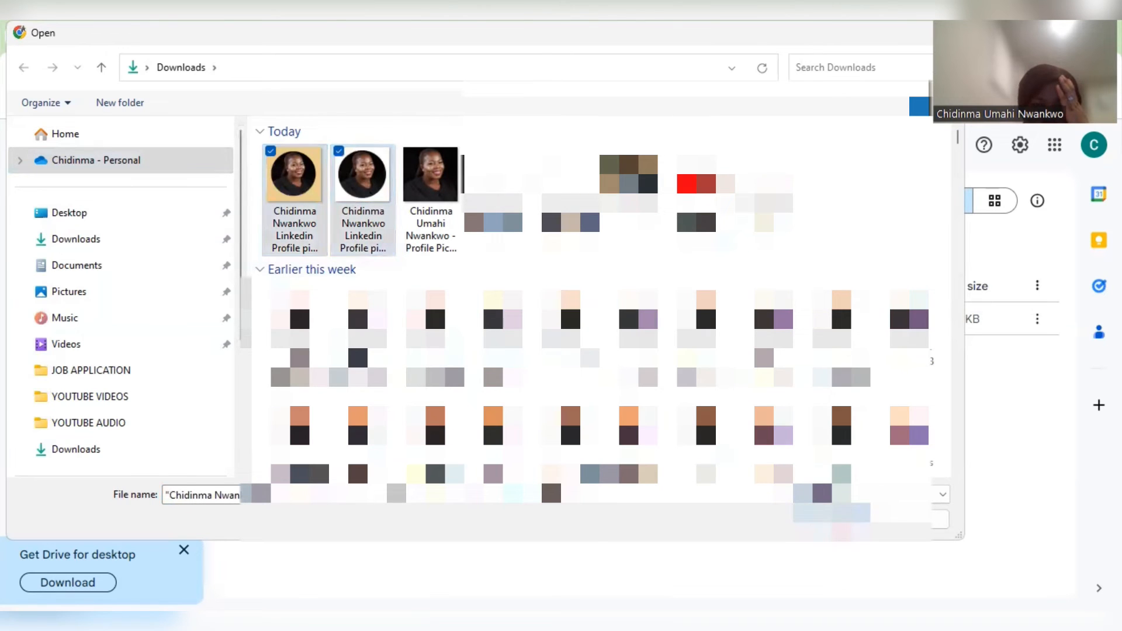
left_click(833, 519)
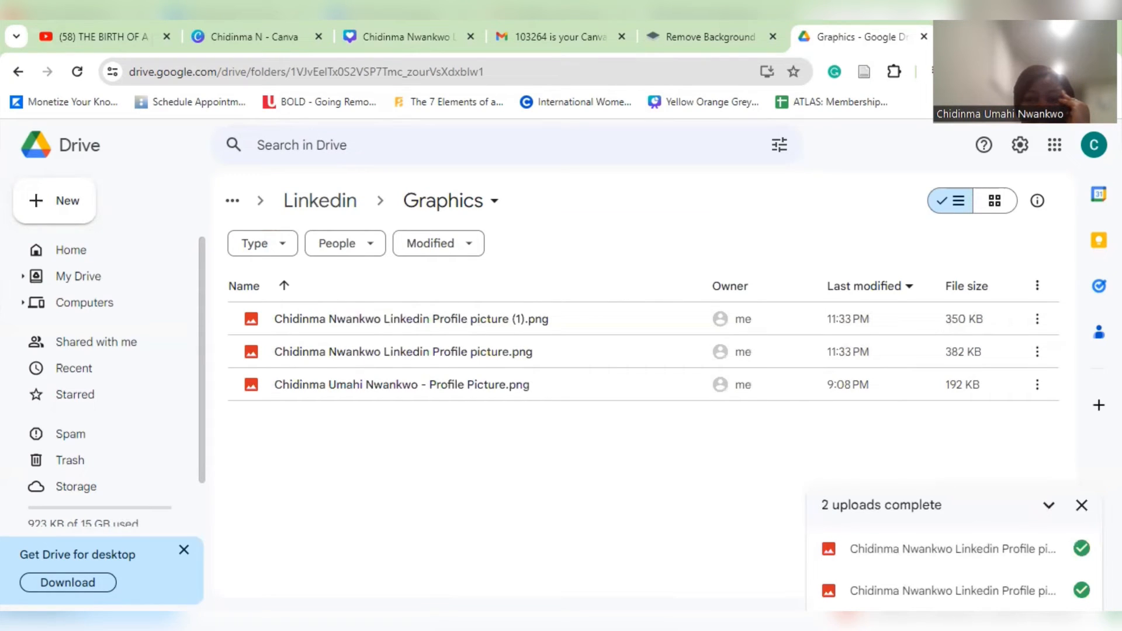
Switch to LinkedIn in a new browser tab and open the account's own profile page.
key("ctrl+t")
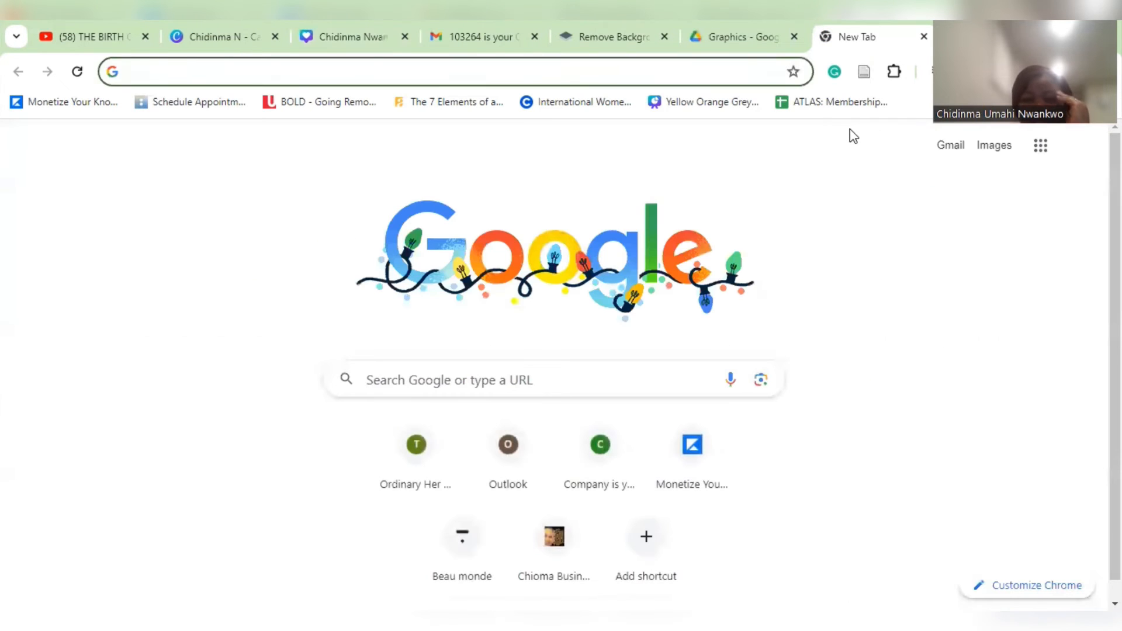
type("lin")
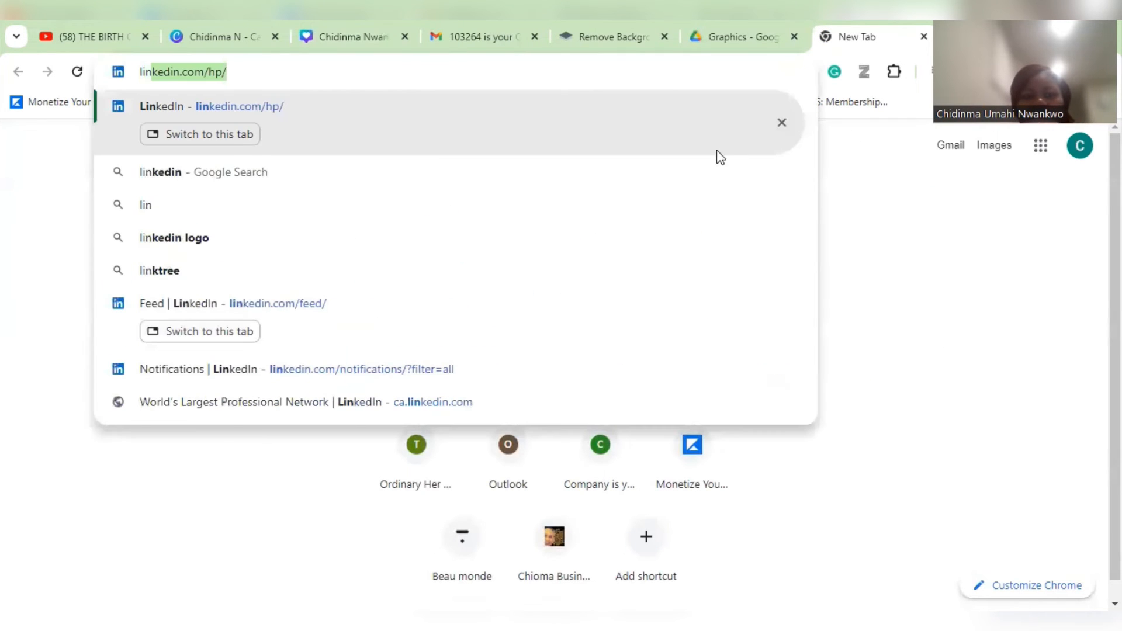
left_click(607, 131)
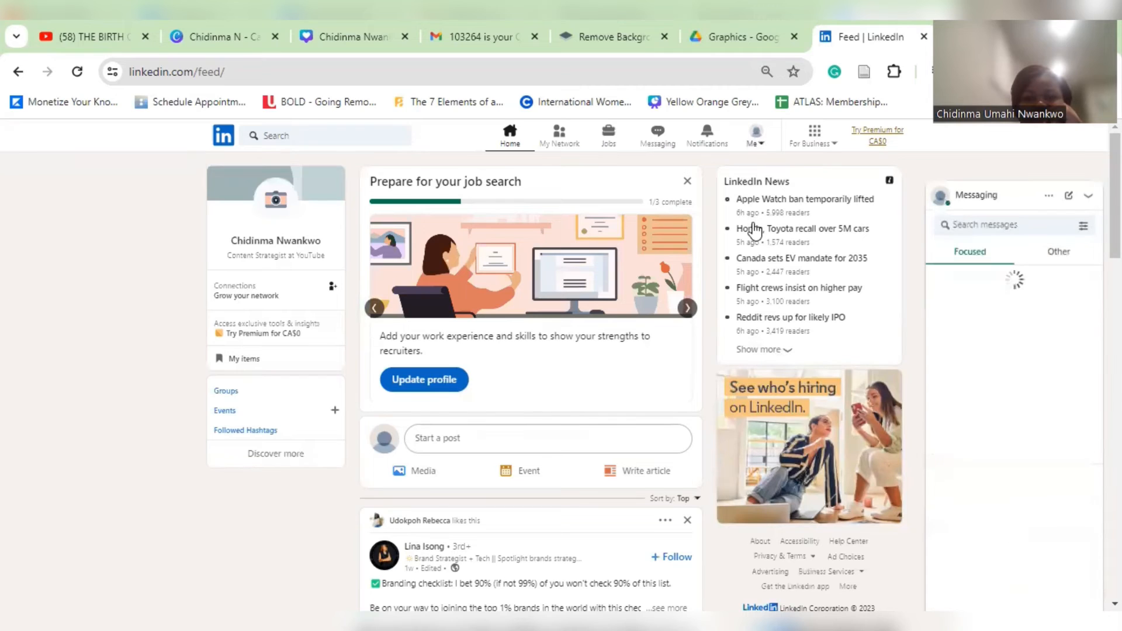
left_click(756, 138)
left_click(708, 211)
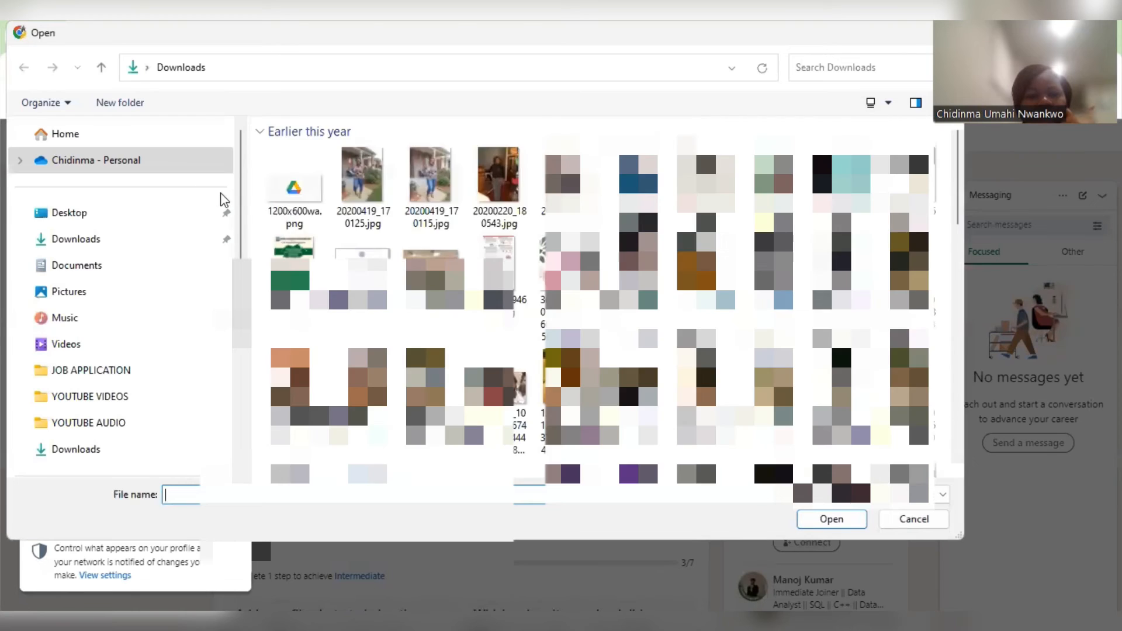
Load the tan-background Linkedin Profile picture PNG from Downloads as the profile photo and try the zoom and straightening, returning Straighten to 0.
left_click(307, 192)
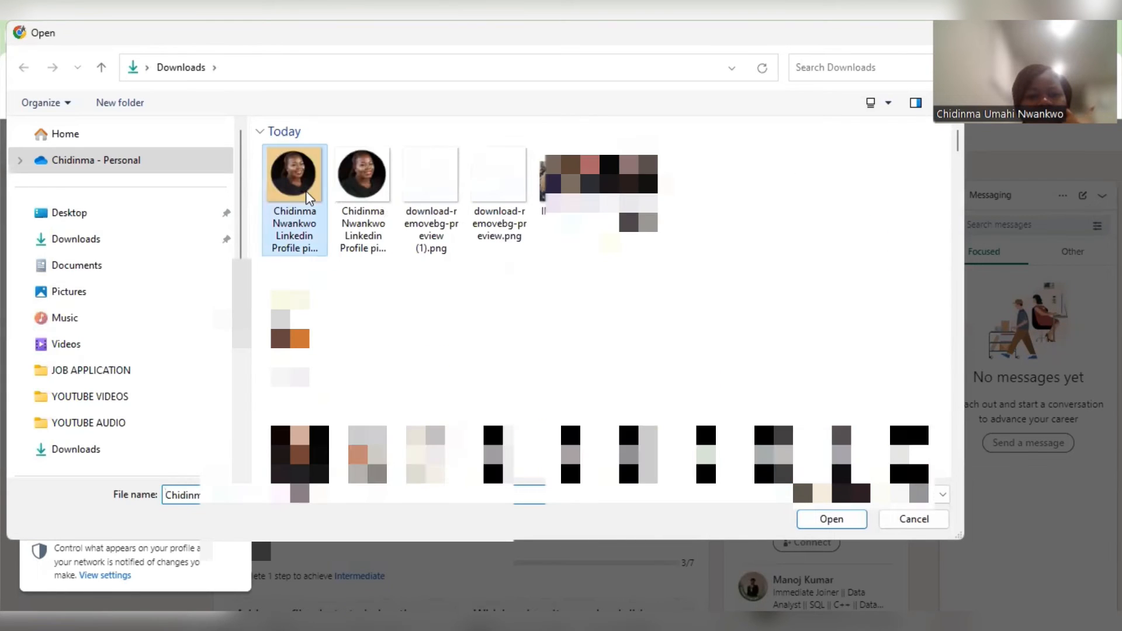
left_click(832, 520)
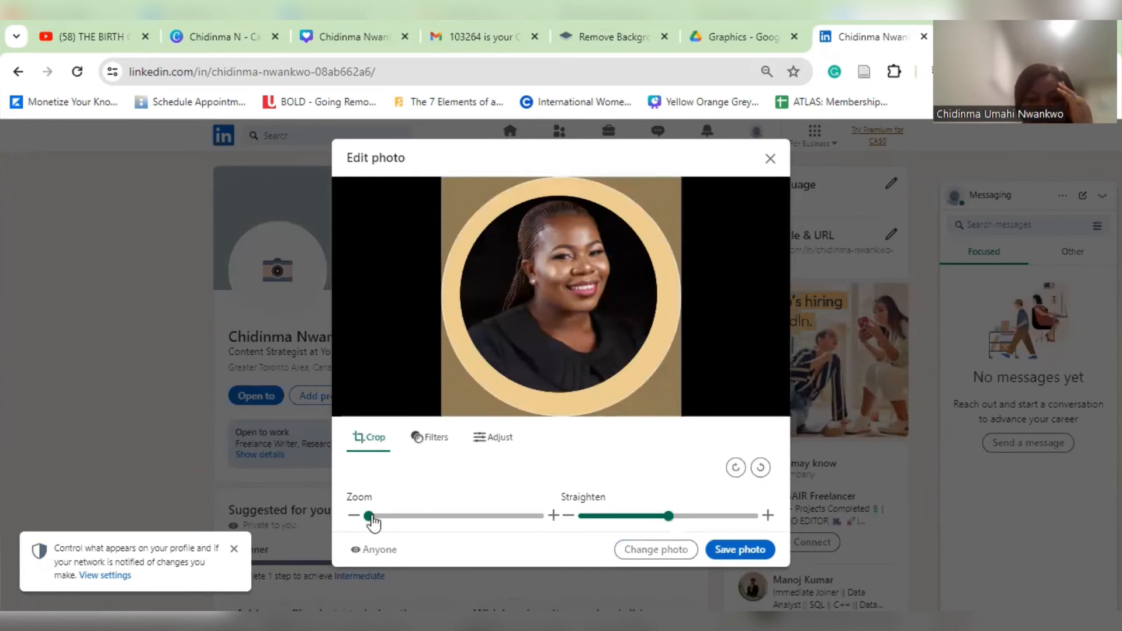
mouse_move(372, 519)
left_mouse_down()
mouse_move(393, 521)
mouse_move(368, 526)
left_mouse_up()
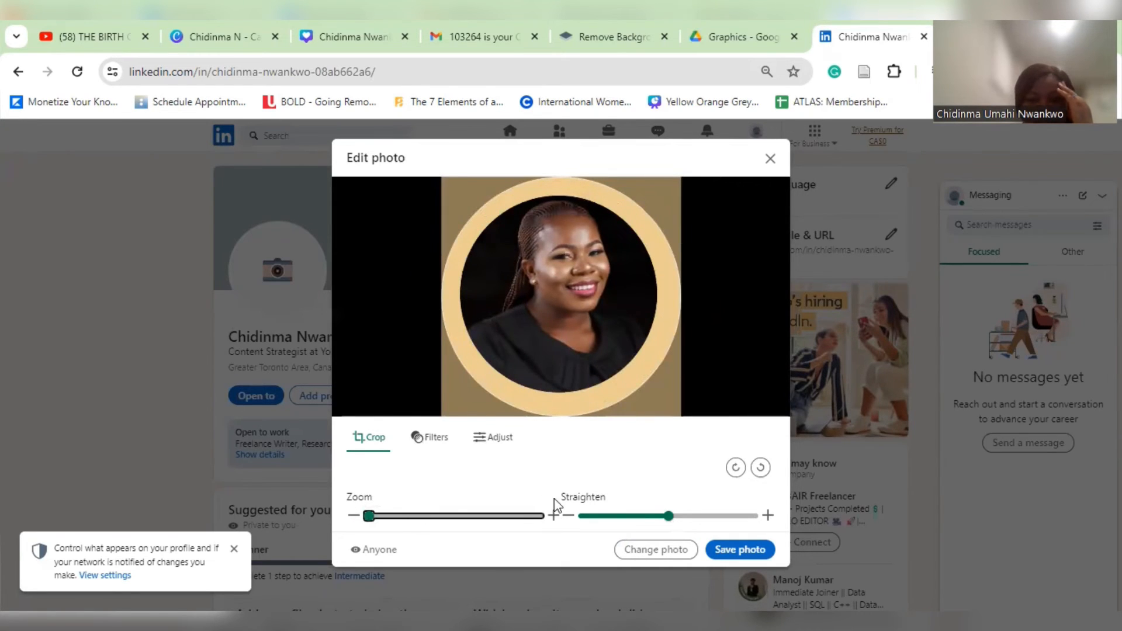
mouse_move(669, 518)
left_mouse_down()
mouse_move(630, 521)
mouse_move(659, 518)
left_mouse_up()
mouse_move(676, 517)
left_mouse_down()
mouse_move(664, 514)
mouse_move(703, 502)
mouse_move(641, 513)
mouse_move(670, 515)
left_mouse_up()
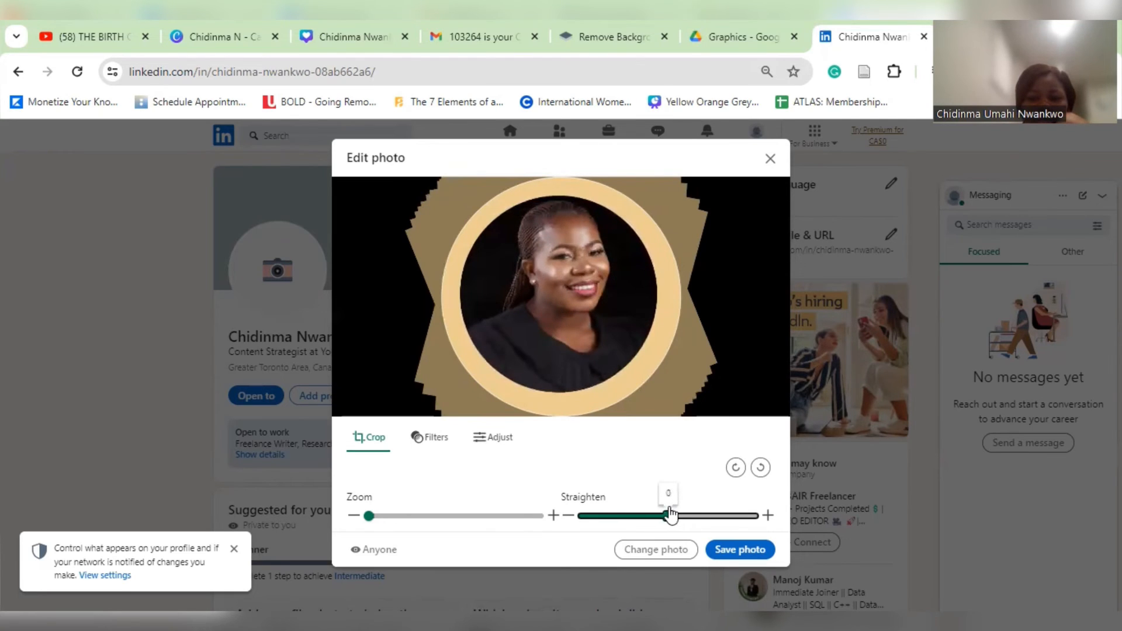
Preview the Studio, Spotlight, Prime, Classic, Edge and Luminate filters, restore Original, and try the brightness adjustment, returning it to 0.
left_click(427, 448)
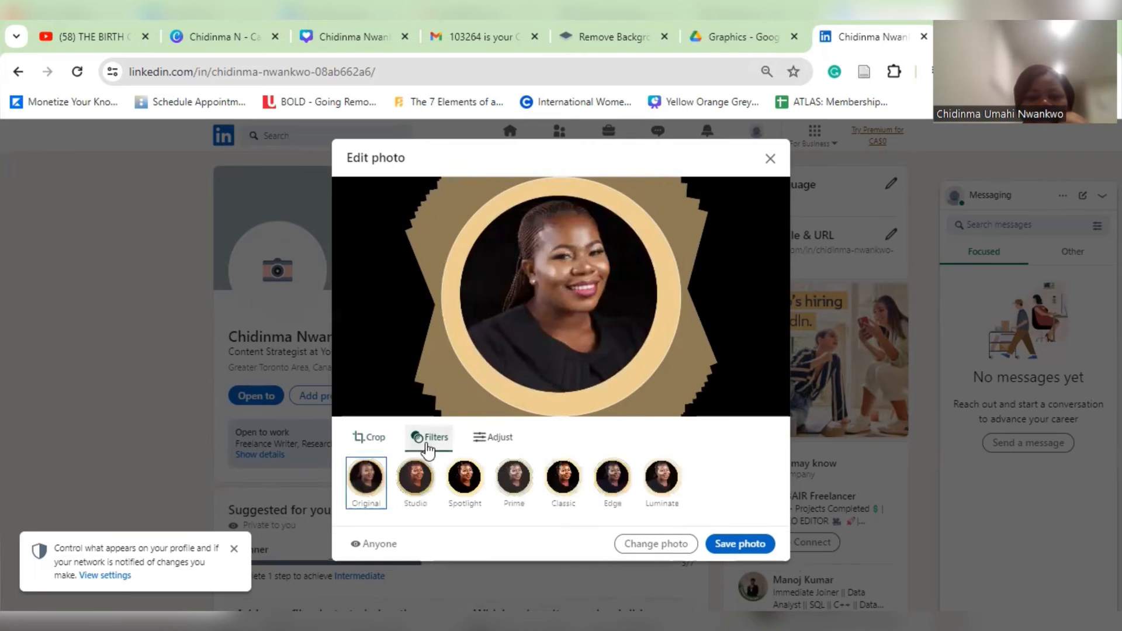
left_click(417, 487)
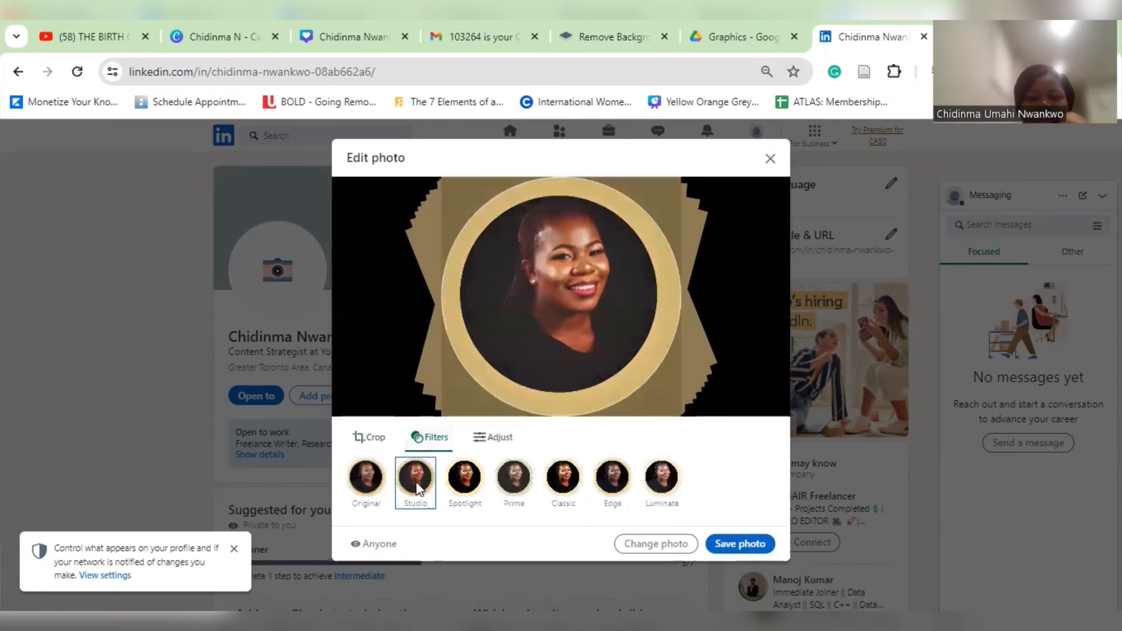
left_click(463, 489)
left_click(513, 487)
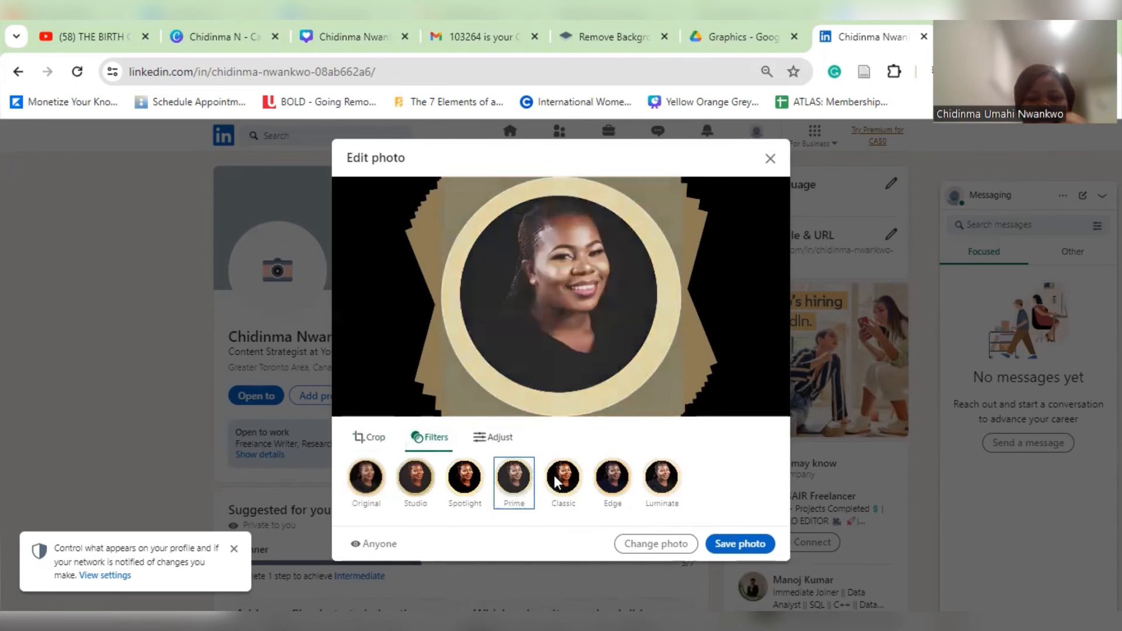
left_click(561, 476)
left_click(613, 487)
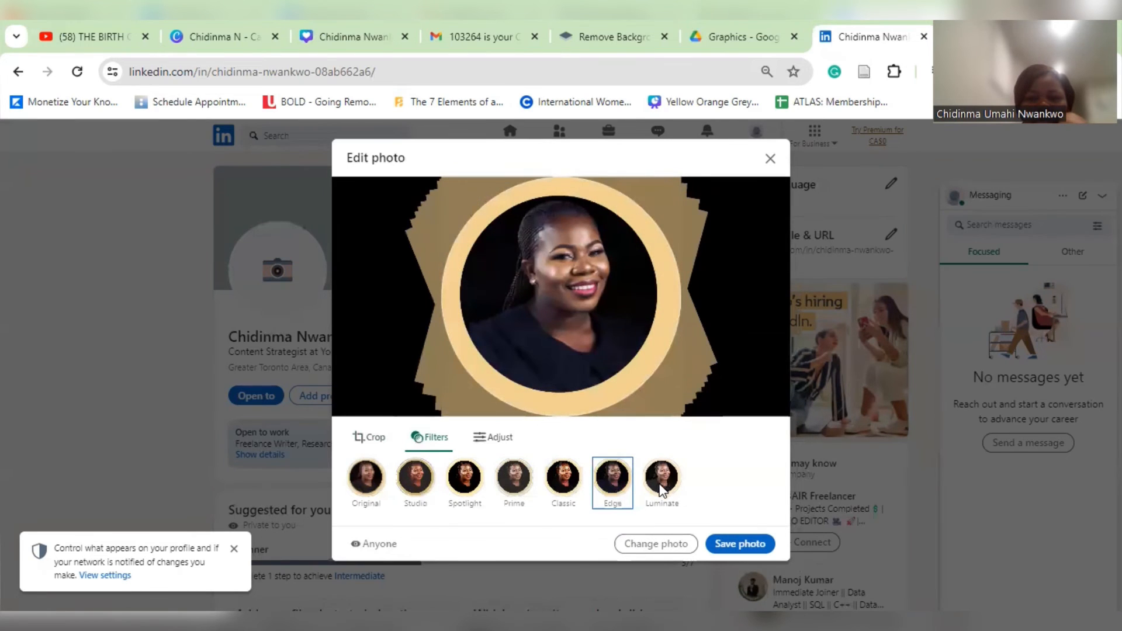
left_click(662, 491)
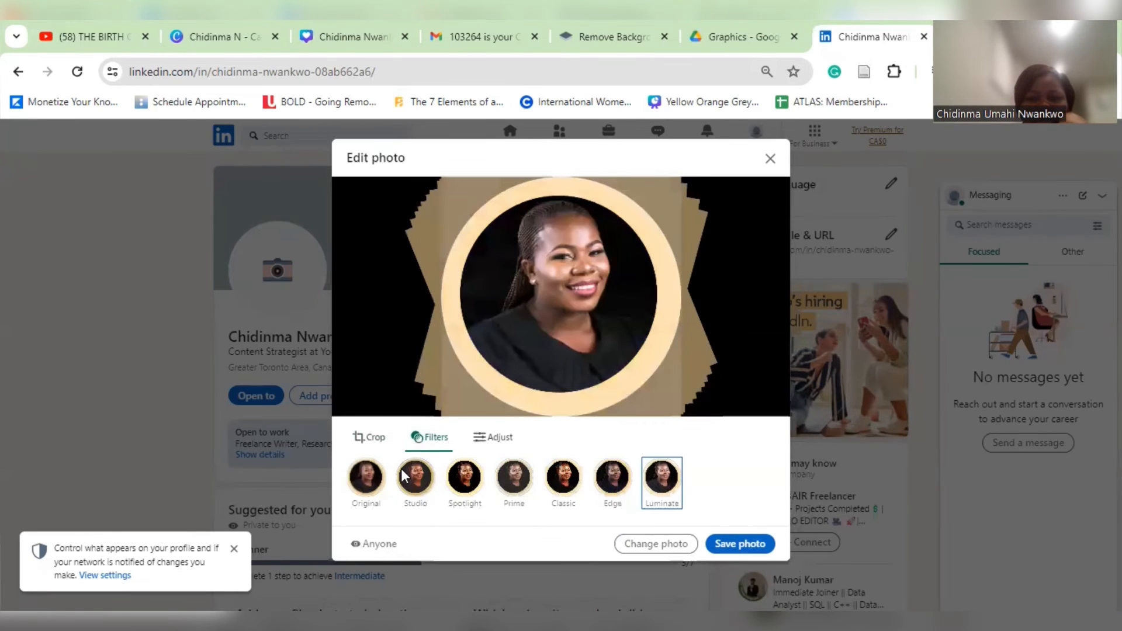
left_click(367, 485)
left_click(491, 450)
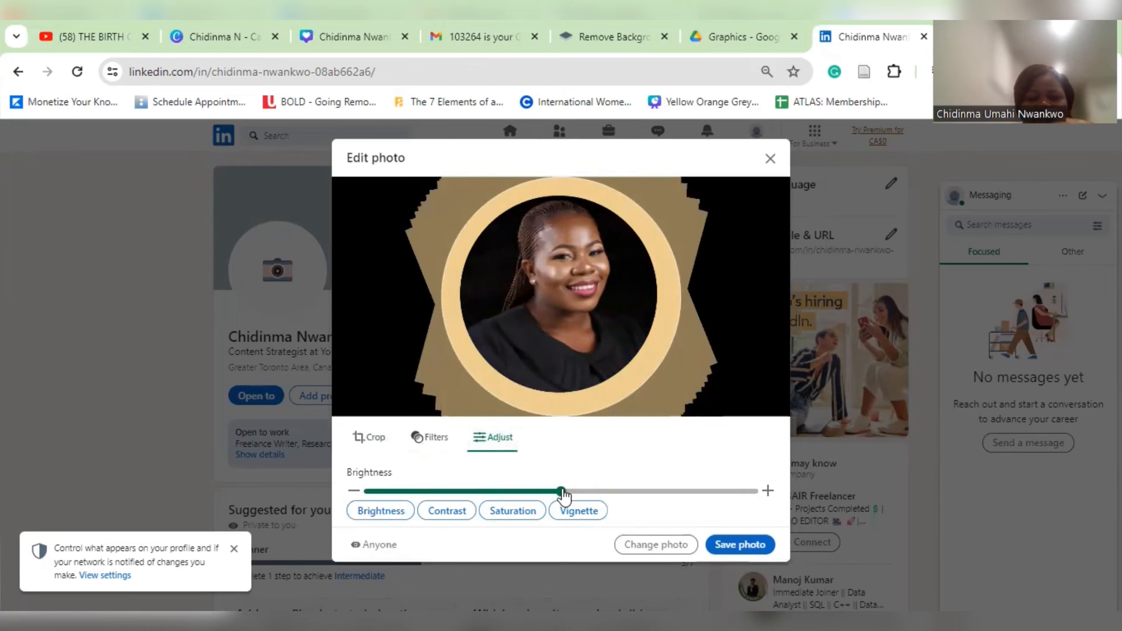
mouse_move(561, 492)
left_mouse_down()
mouse_move(509, 501)
mouse_move(562, 497)
left_mouse_up()
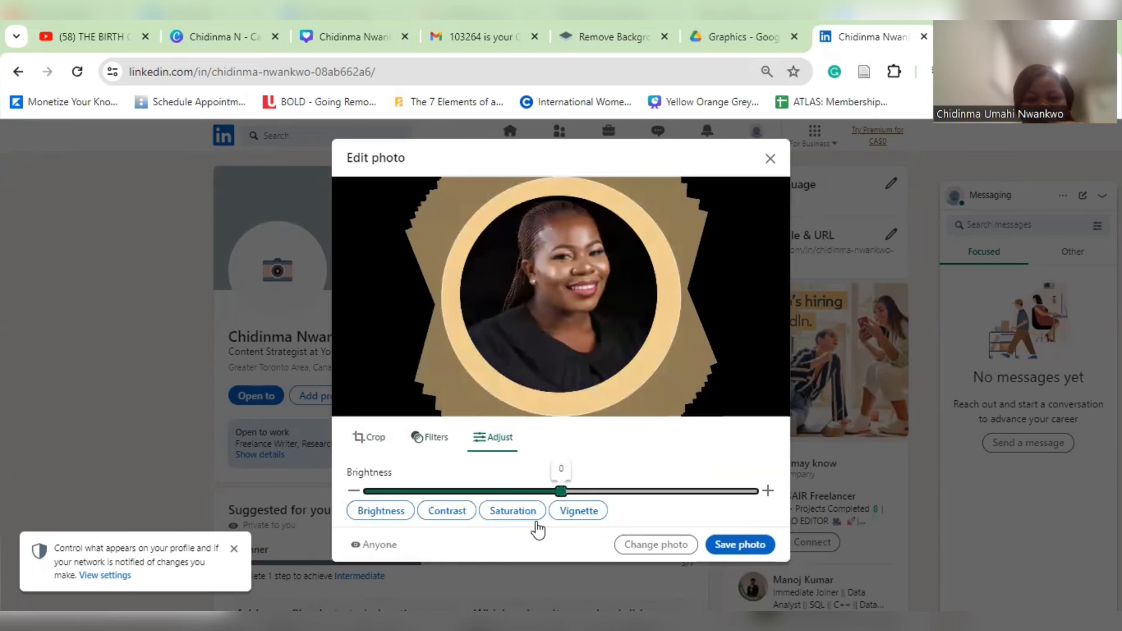
Set the profile photo's visibility to Your network and save the photo.
left_click(393, 551)
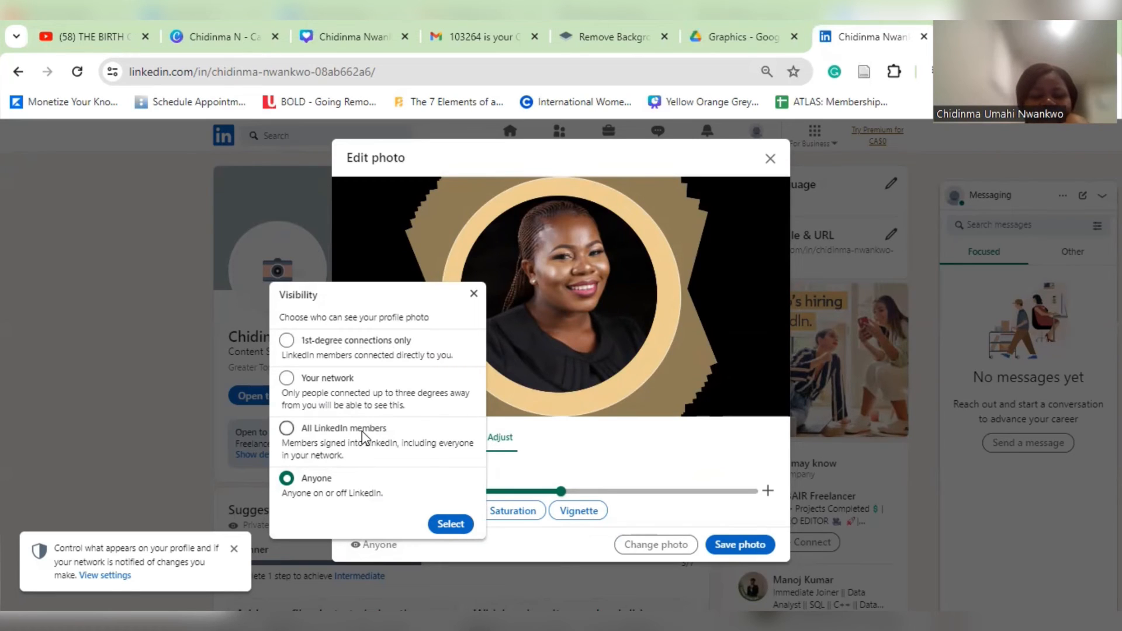
left_click(312, 380)
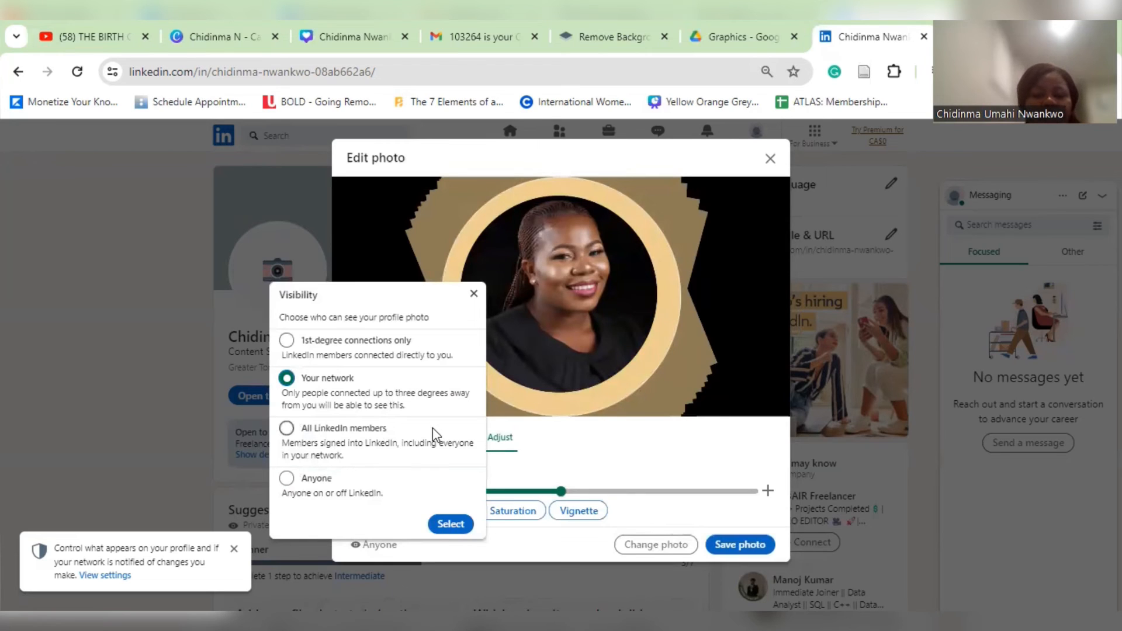
left_click(462, 525)
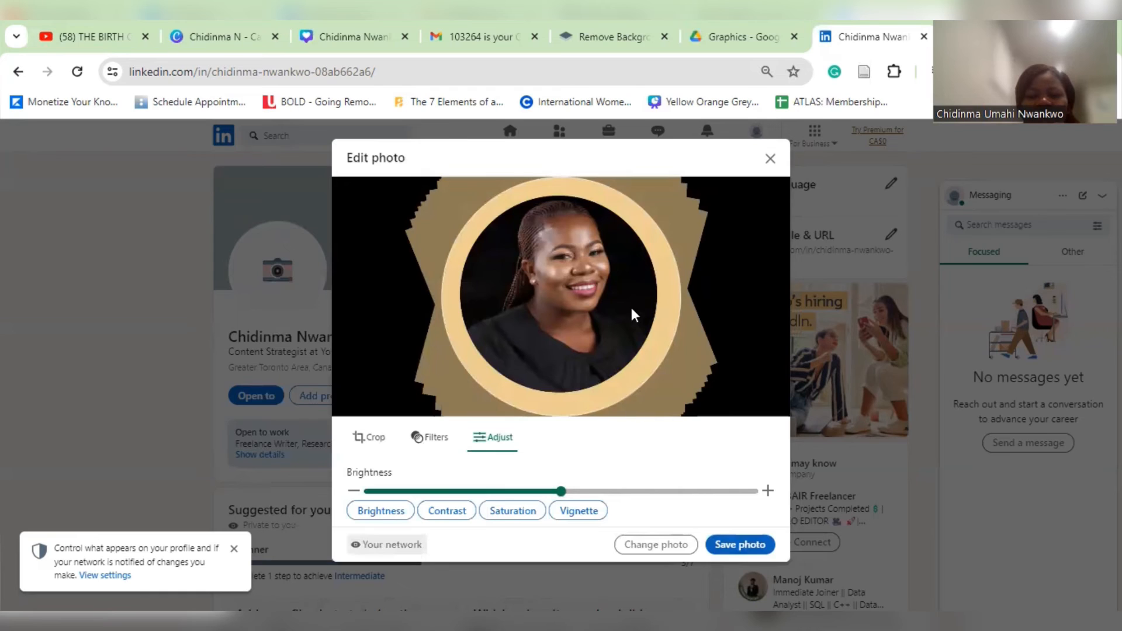
left_click(738, 545)
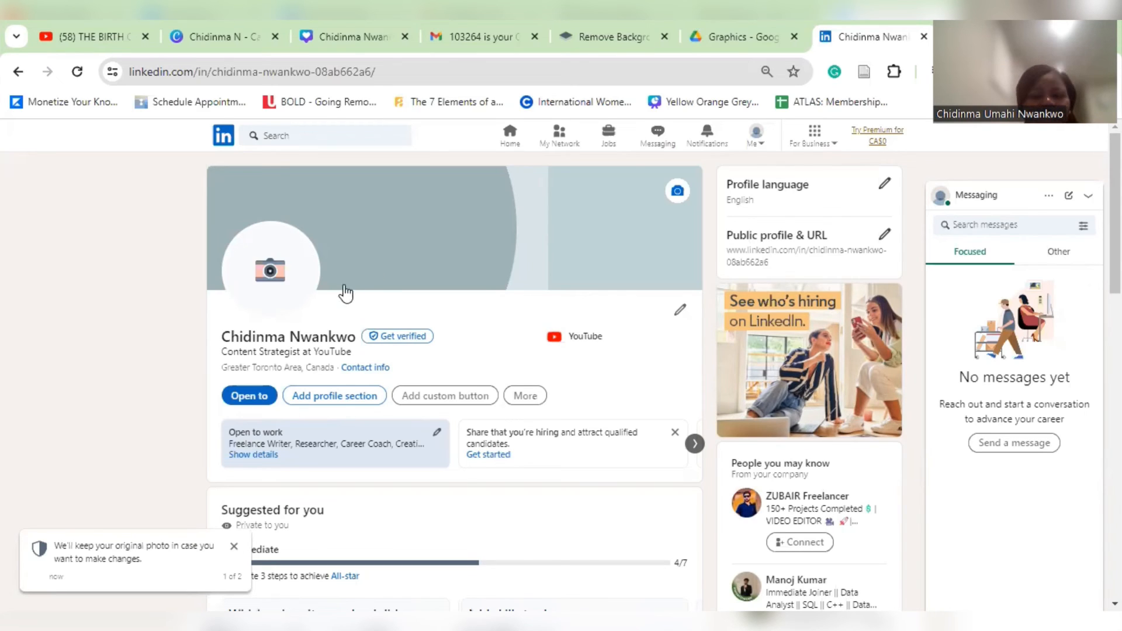
left_click(266, 287)
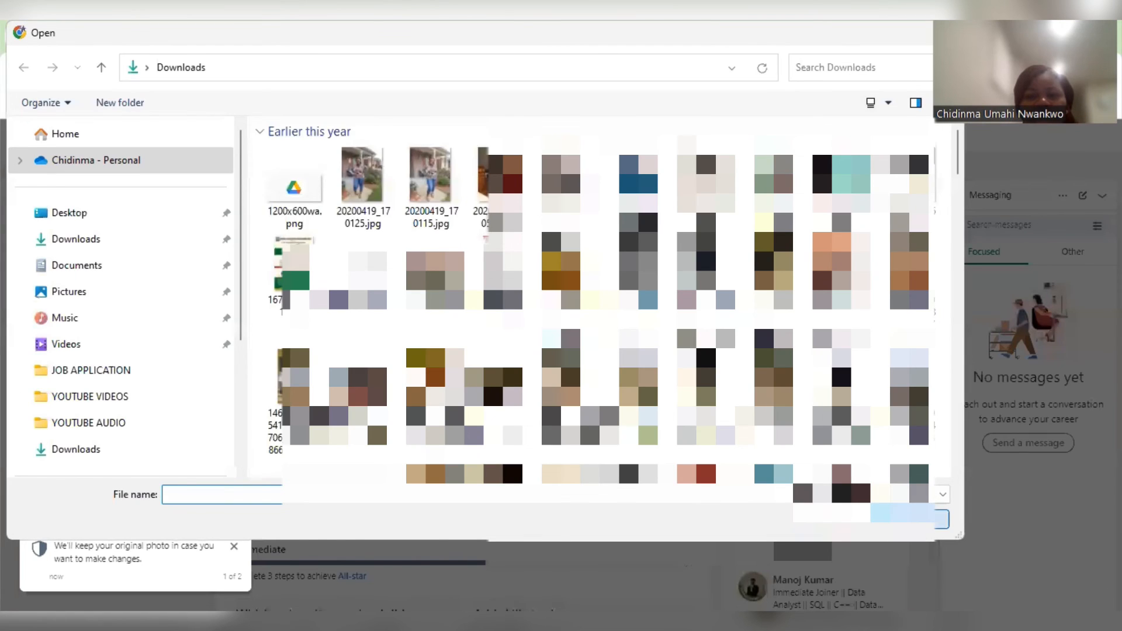
left_click(912, 519)
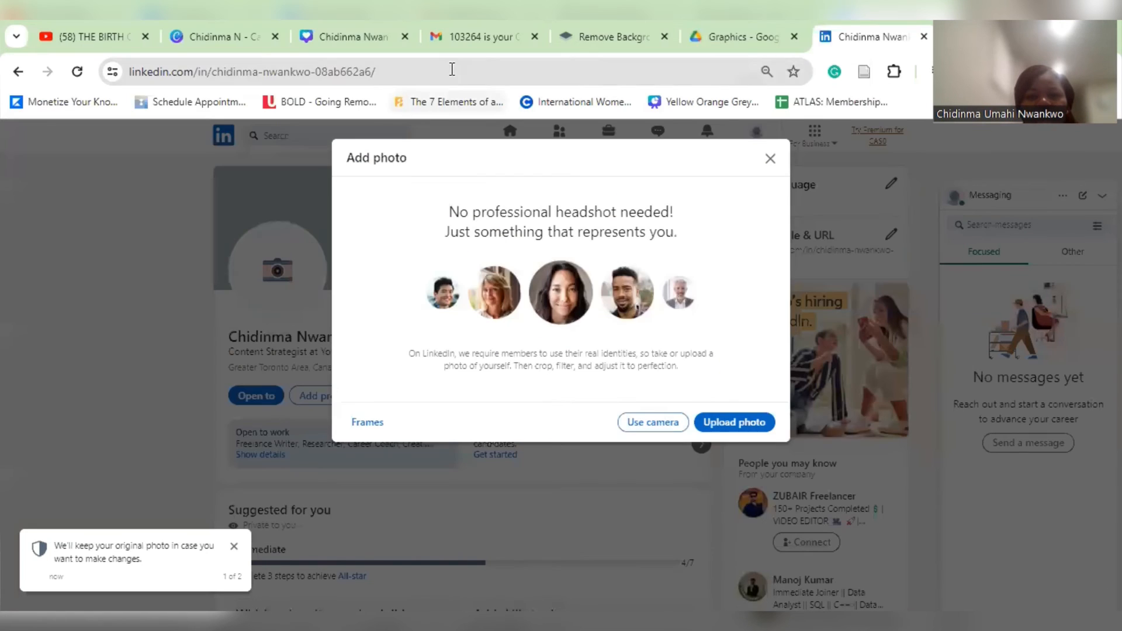
left_click(764, 164)
Reload the profile page, view the framed profile photo and look at its editing options without changing anything.
left_click(473, 67)
key("Return")
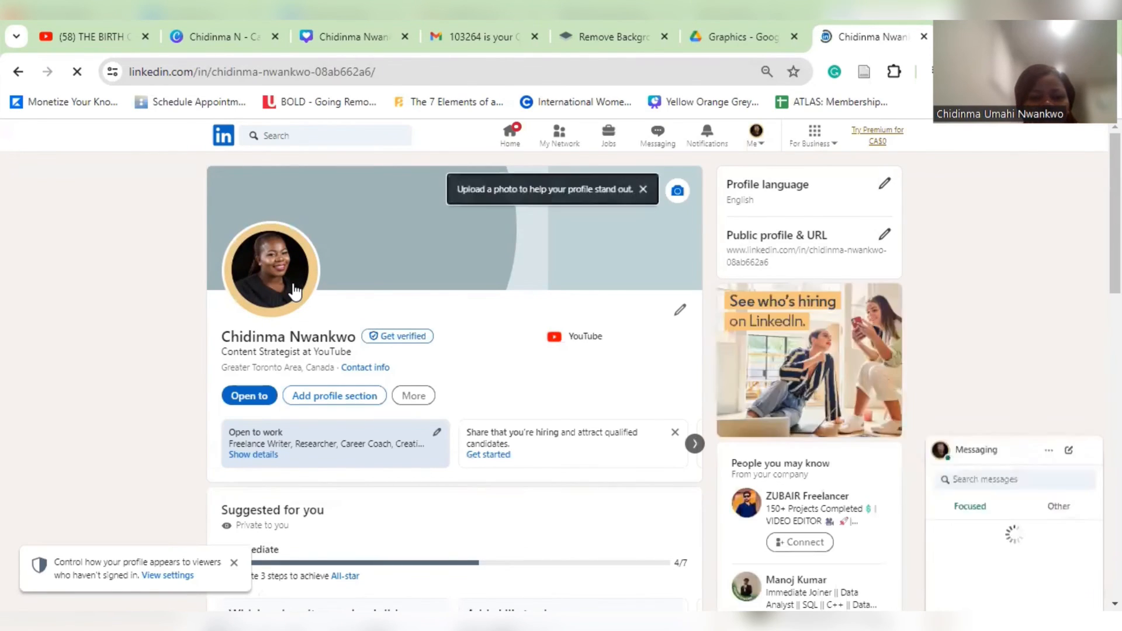
left_click(281, 268)
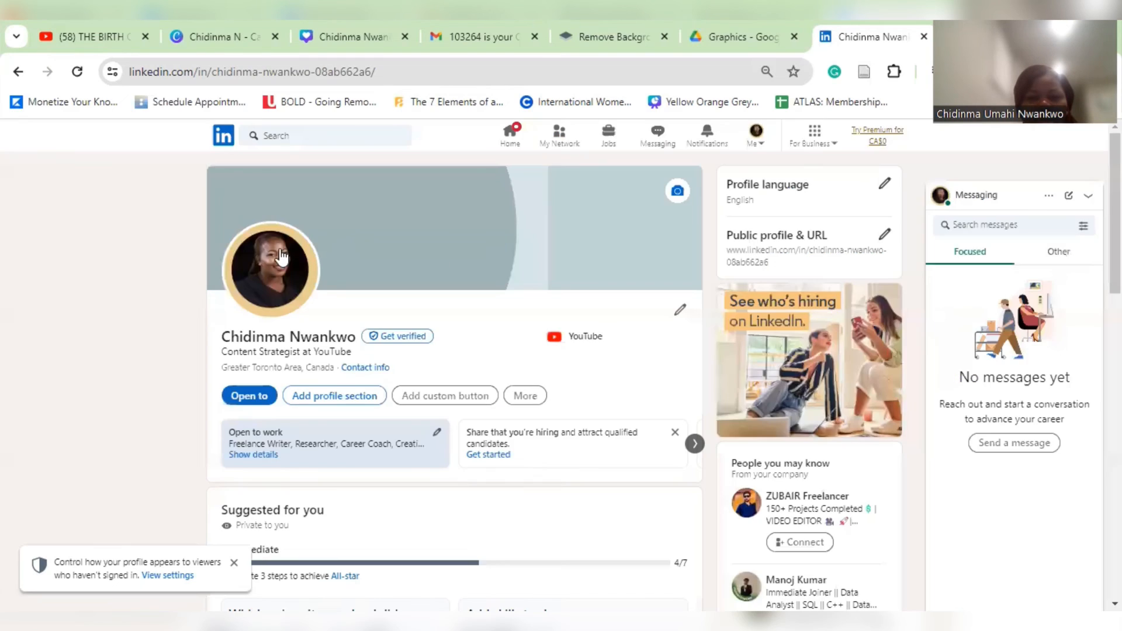
left_click(278, 262)
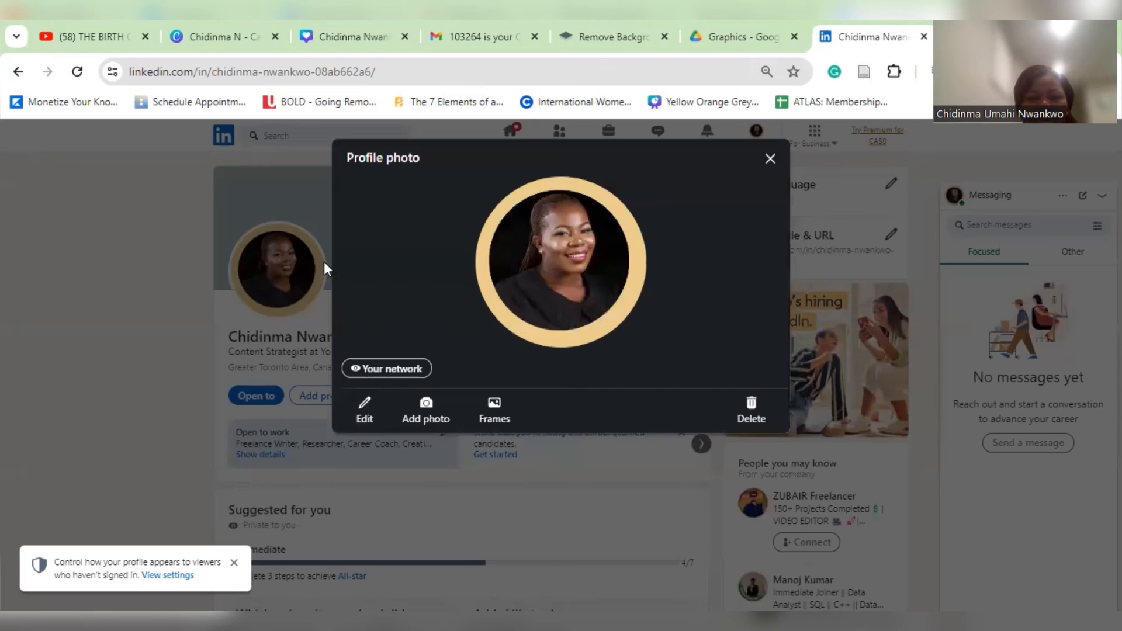
left_click(366, 406)
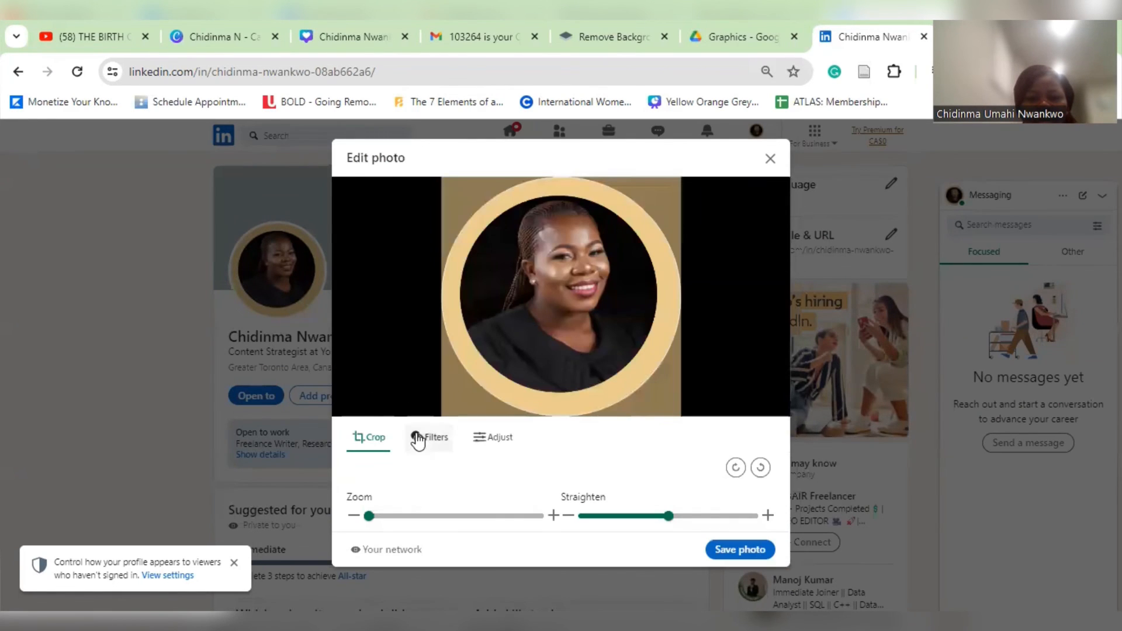
left_click(770, 158)
Load the unframed Profile Picture PNG from Downloads as the replacement profile photo and try its straightening adjustment.
left_click(426, 399)
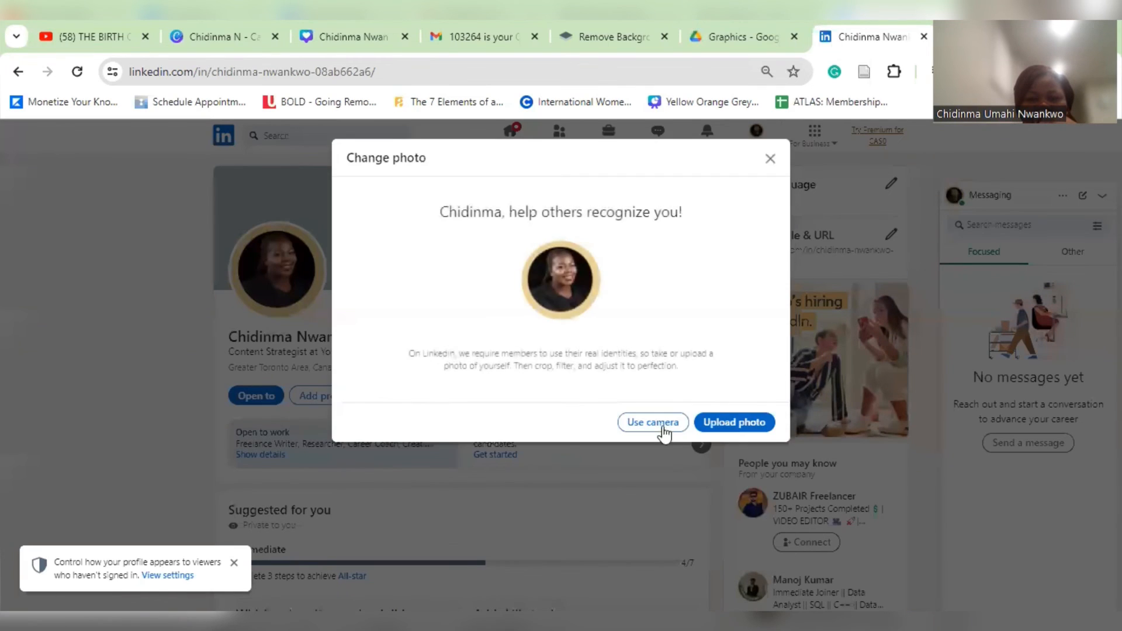
left_click(716, 429)
left_click(635, 181)
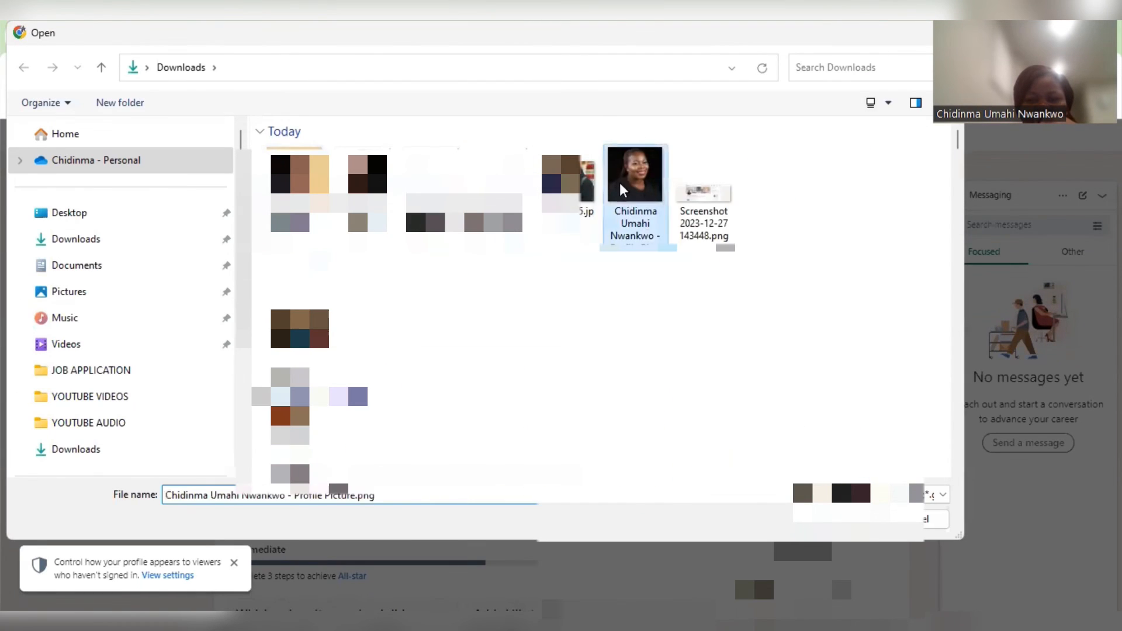
left_click(832, 518)
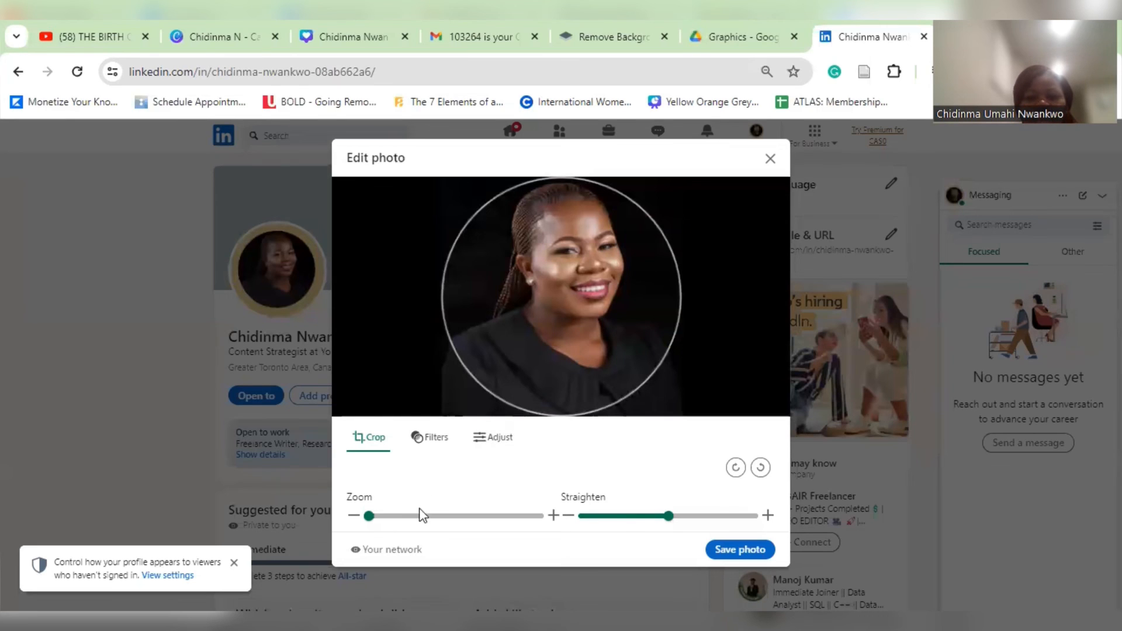
mouse_move(669, 521)
left_mouse_down()
mouse_move(644, 521)
mouse_move(672, 517)
left_mouse_up()
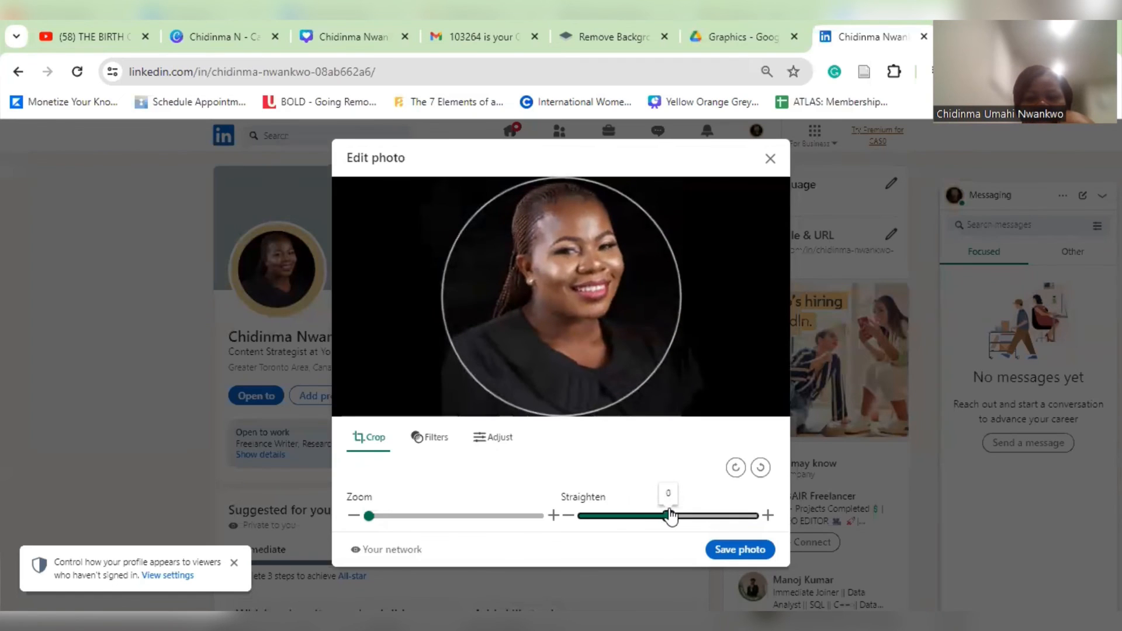
Preview the Studio, Spotlight and Prime filters on the unframed portrait and restore Original.
left_click(435, 438)
left_click(419, 497)
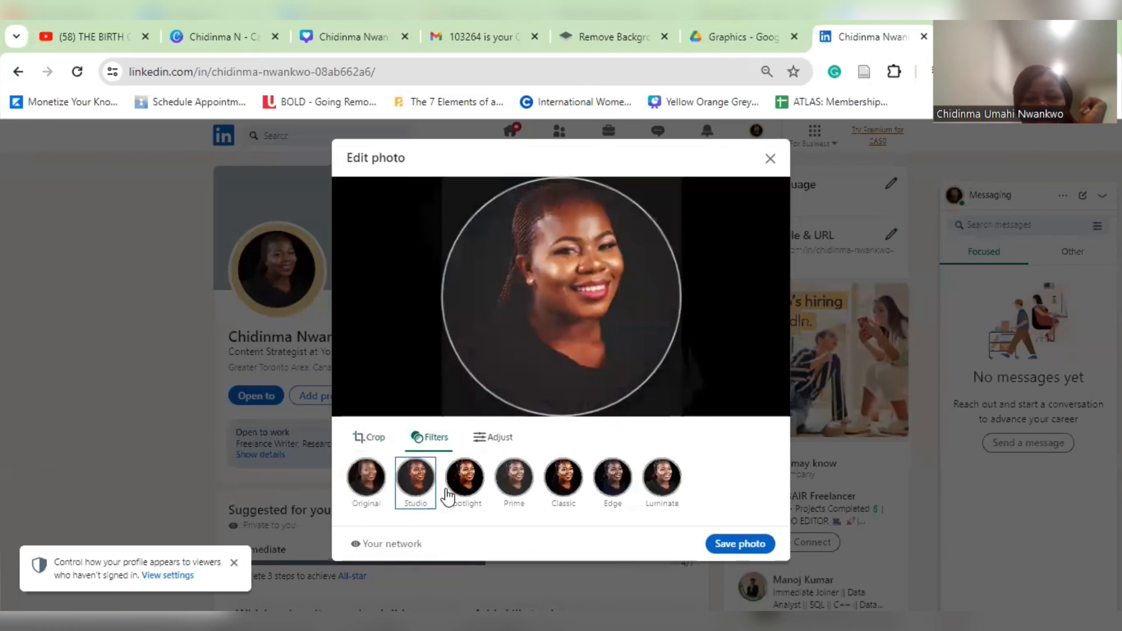
left_click(450, 494)
left_click(527, 492)
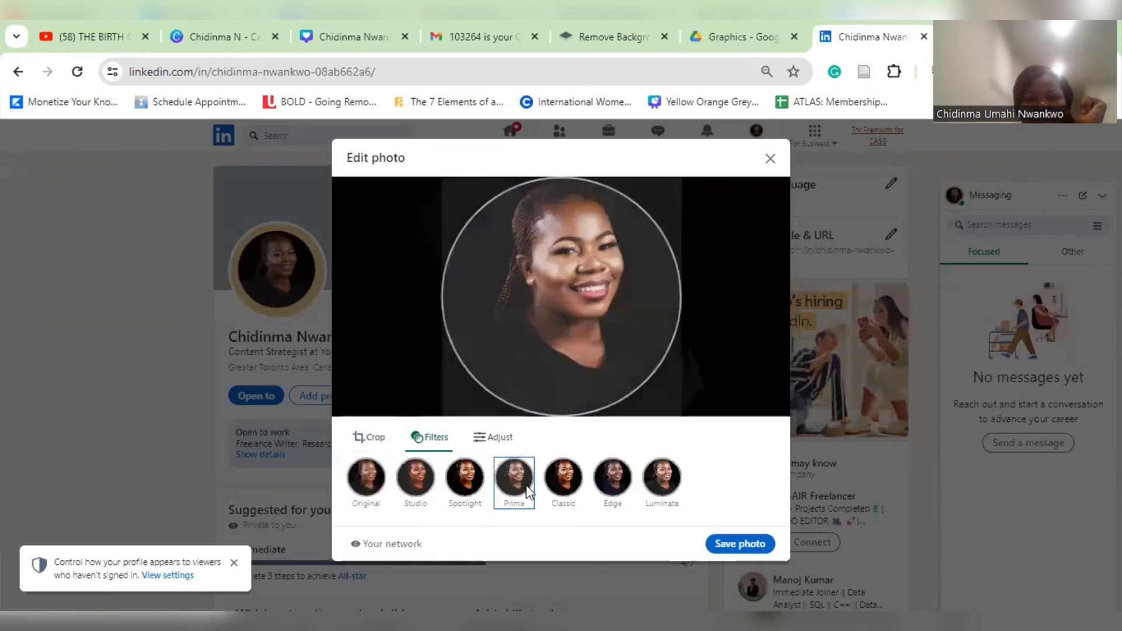
left_click(386, 480)
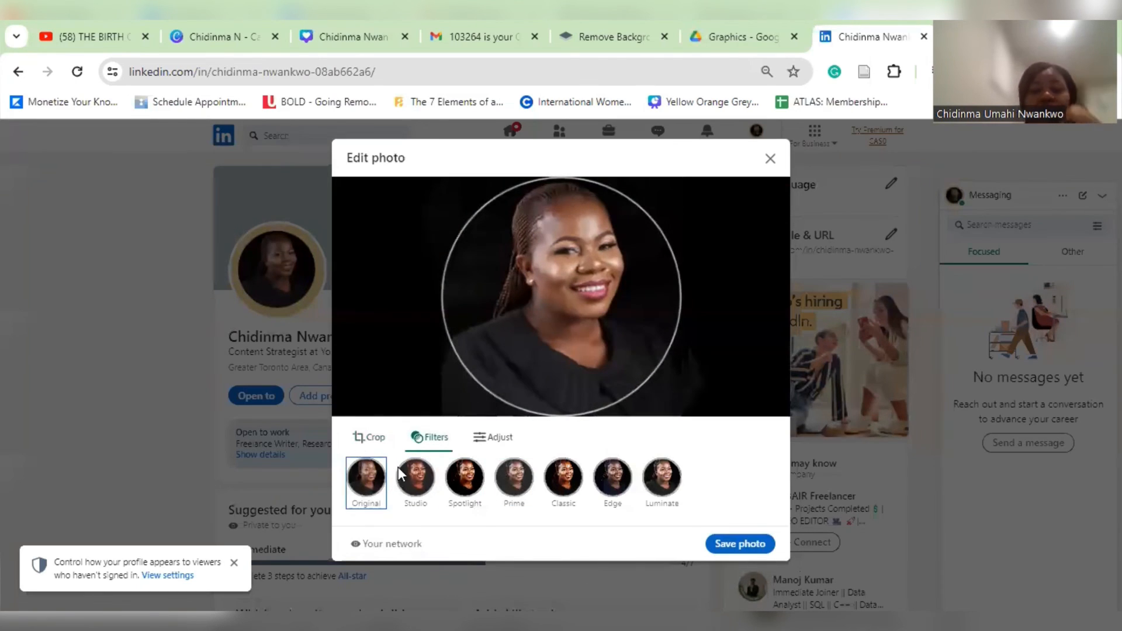
Save the unframed portrait as the profile photo, reload the profile page and open the photo for viewing.
left_click(740, 545)
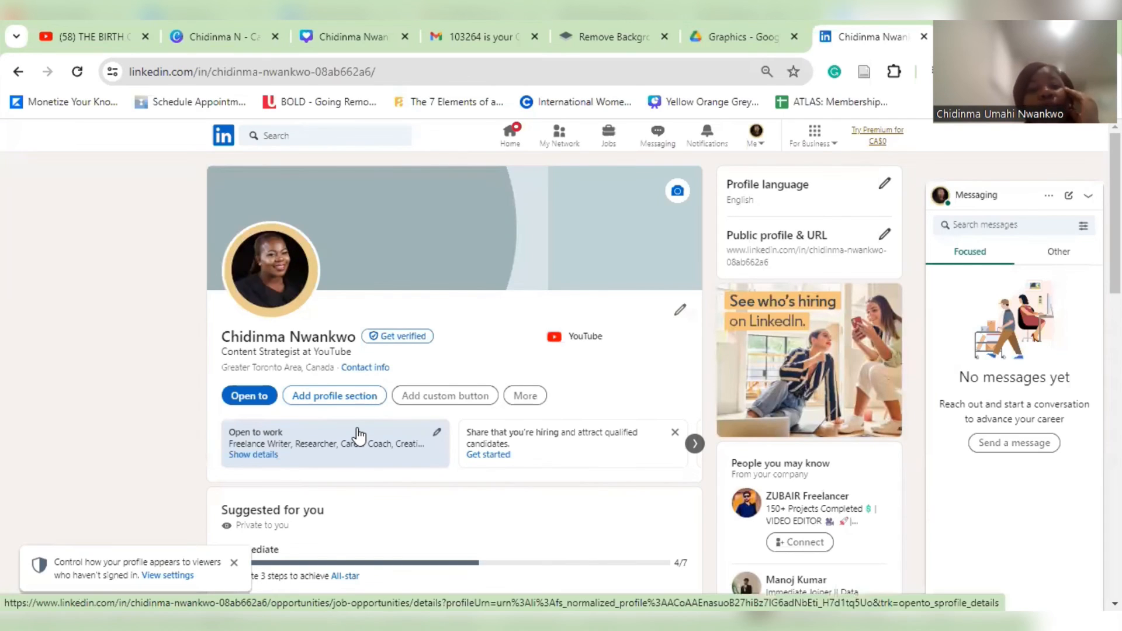
left_click(315, 75)
key("Return")
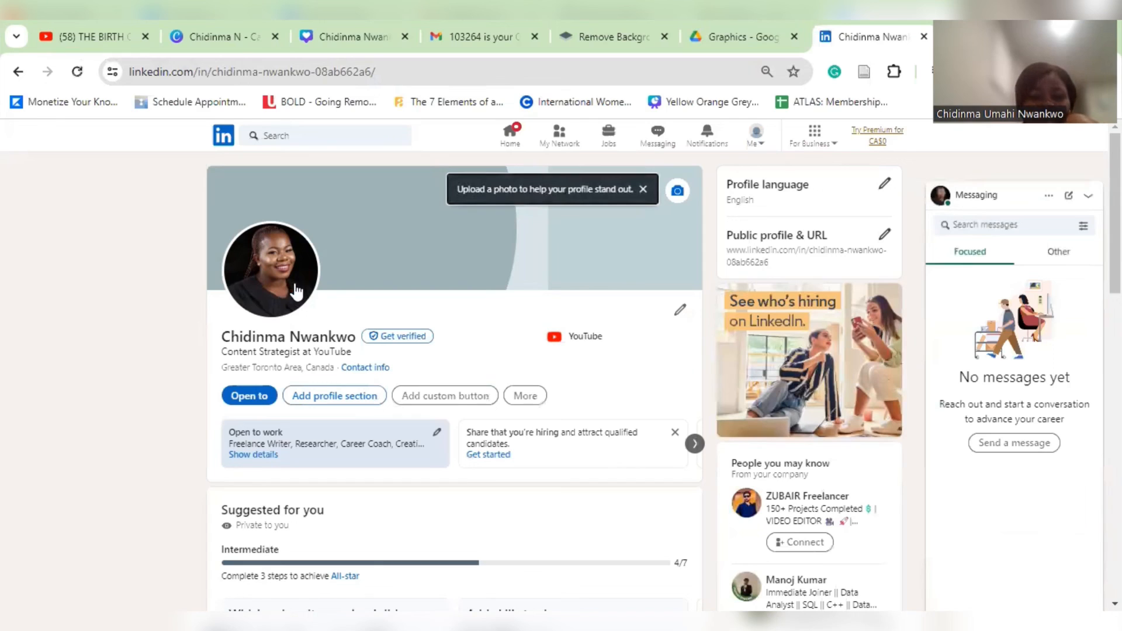
left_click(297, 290)
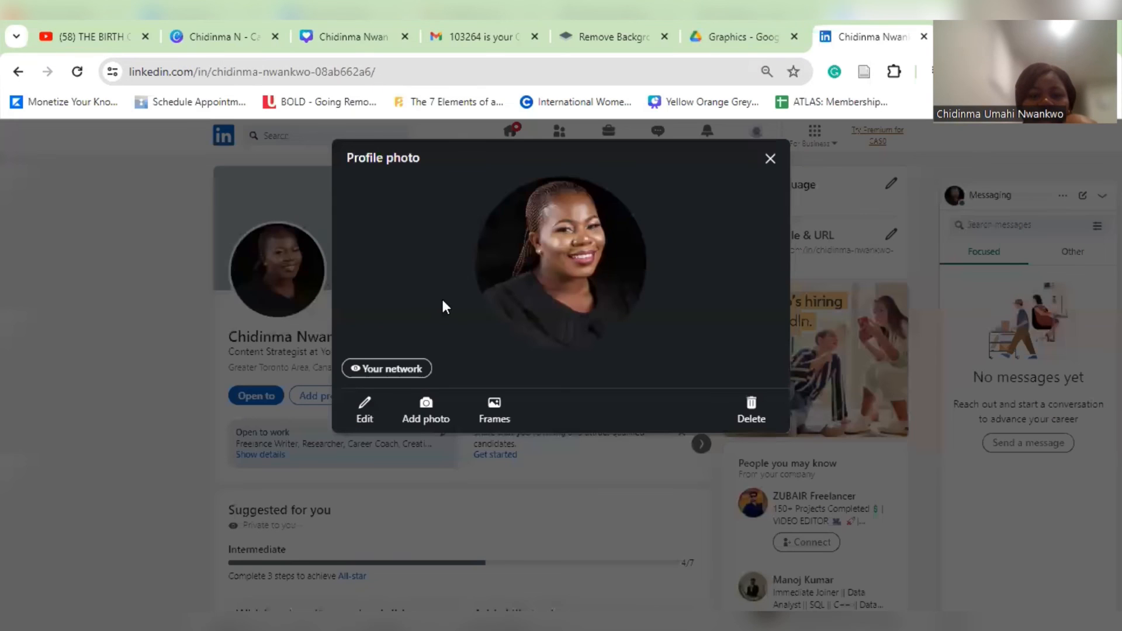
Look at the filter and crop options for the unframed profile photo and close the editor without saving changes.
left_click(359, 418)
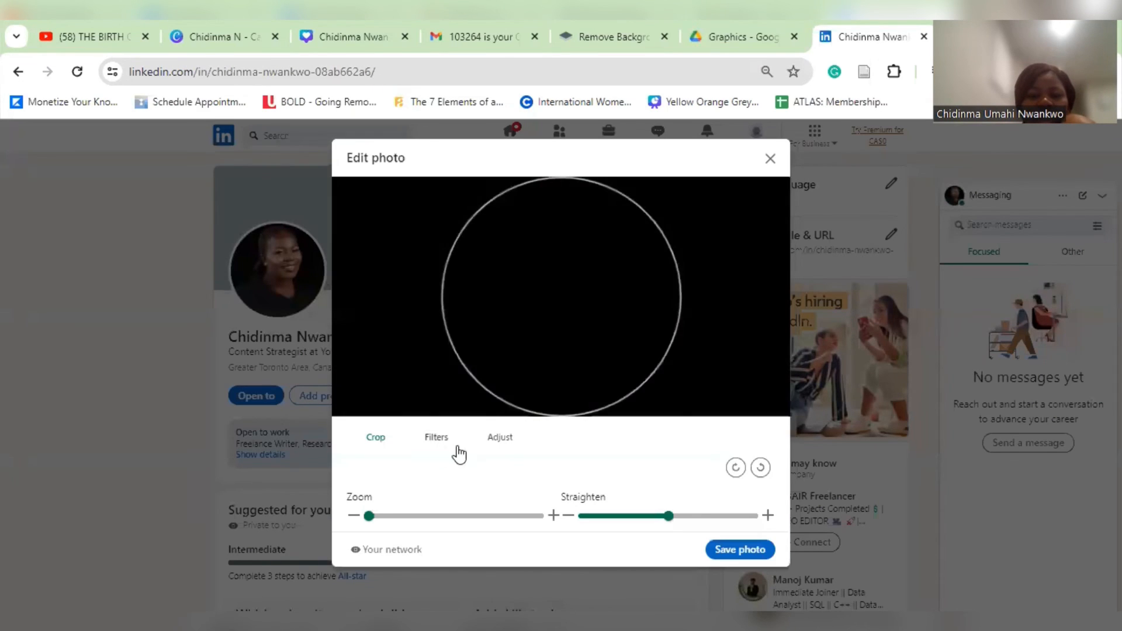
left_click(433, 446)
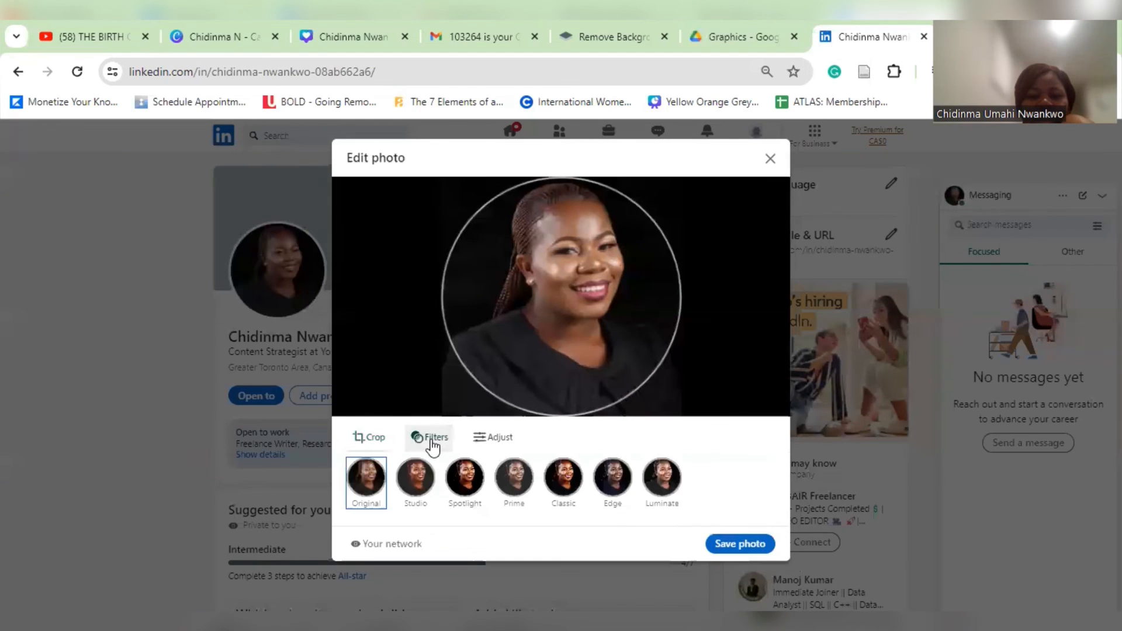
left_click(370, 438)
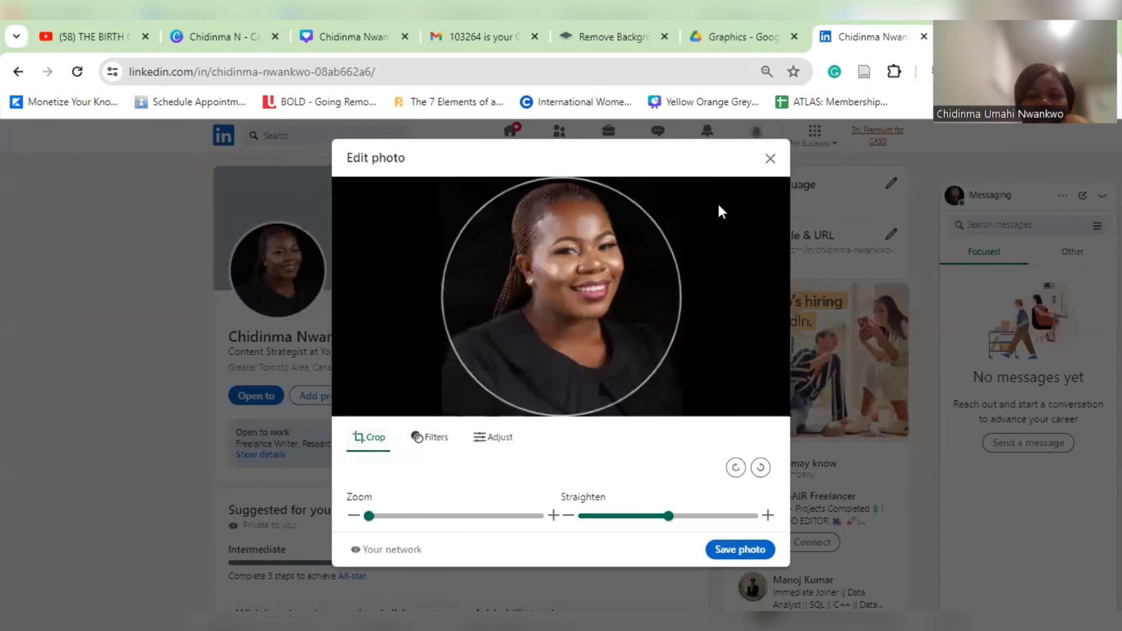
left_click(769, 159)
Load the framed portrait from Downloads as the replacement profile photo and save it with visibility kept at Your network.
left_click(739, 421)
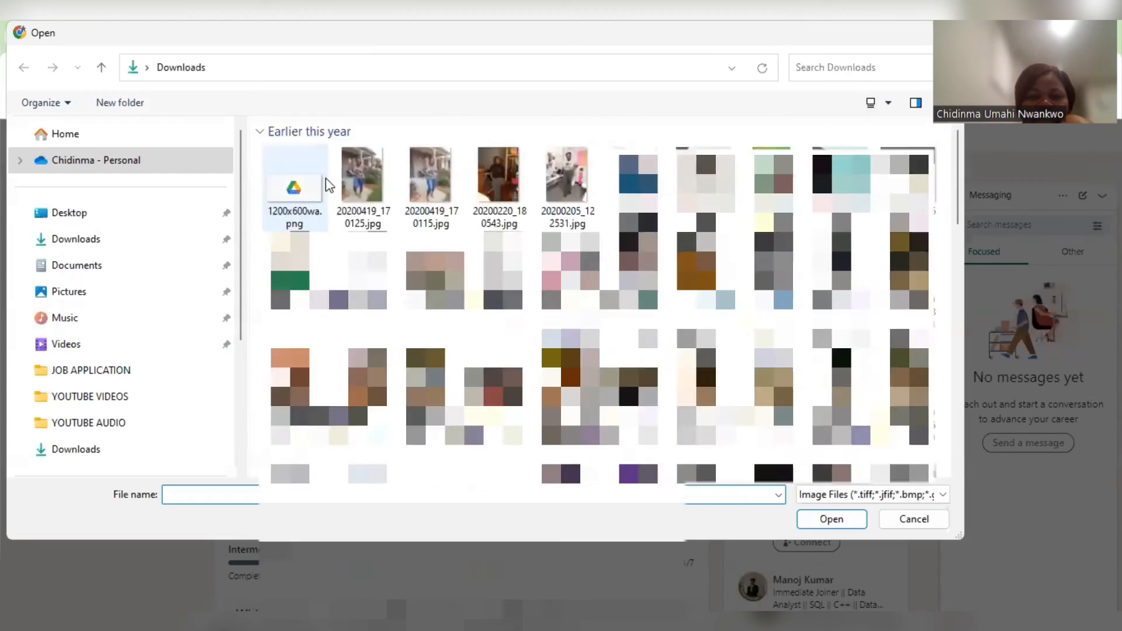
left_click(294, 182)
left_click(830, 520)
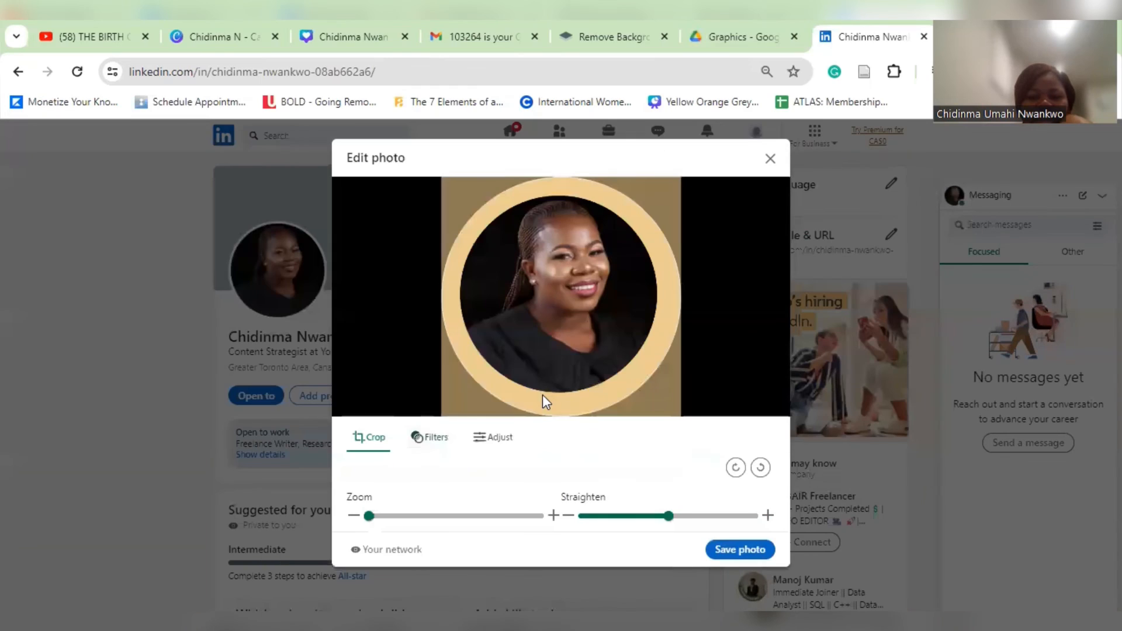
left_click(395, 552)
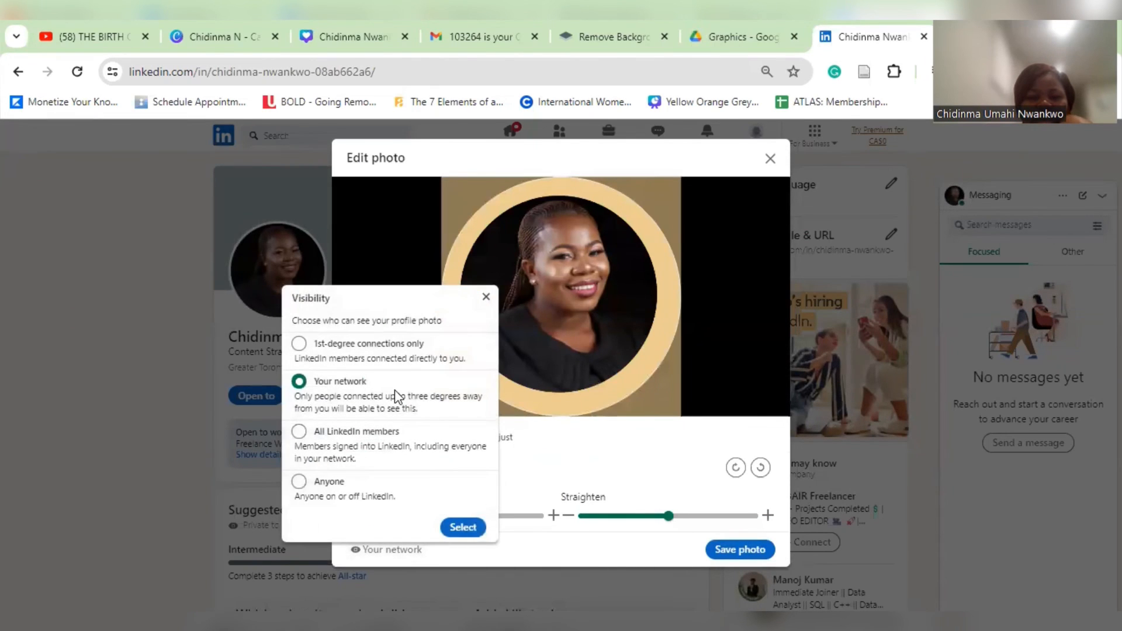
left_click(731, 550)
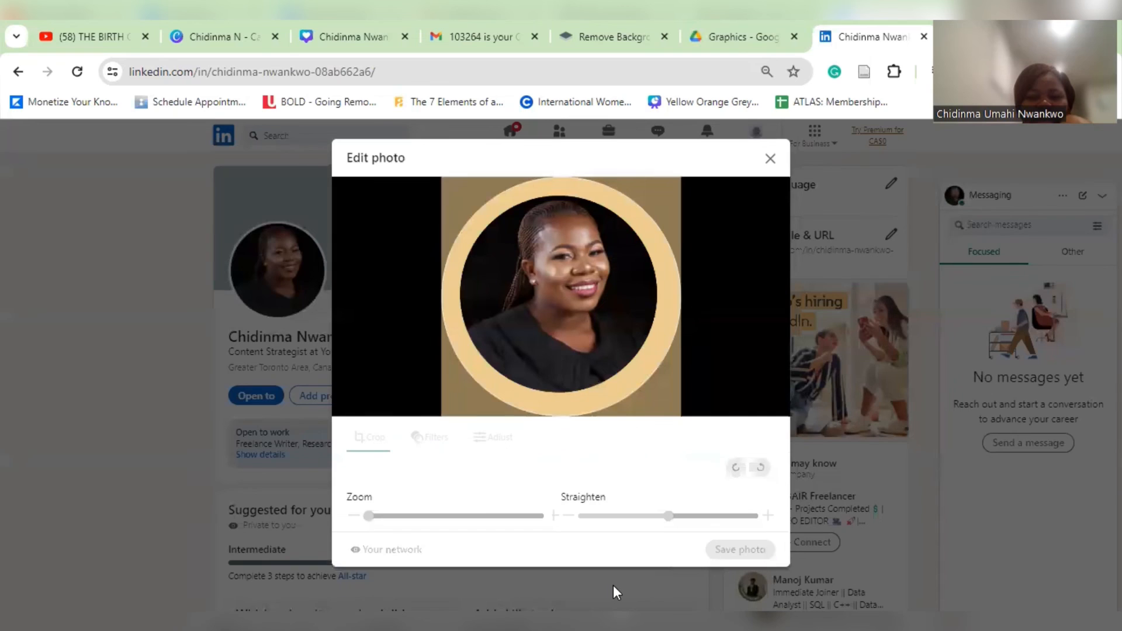